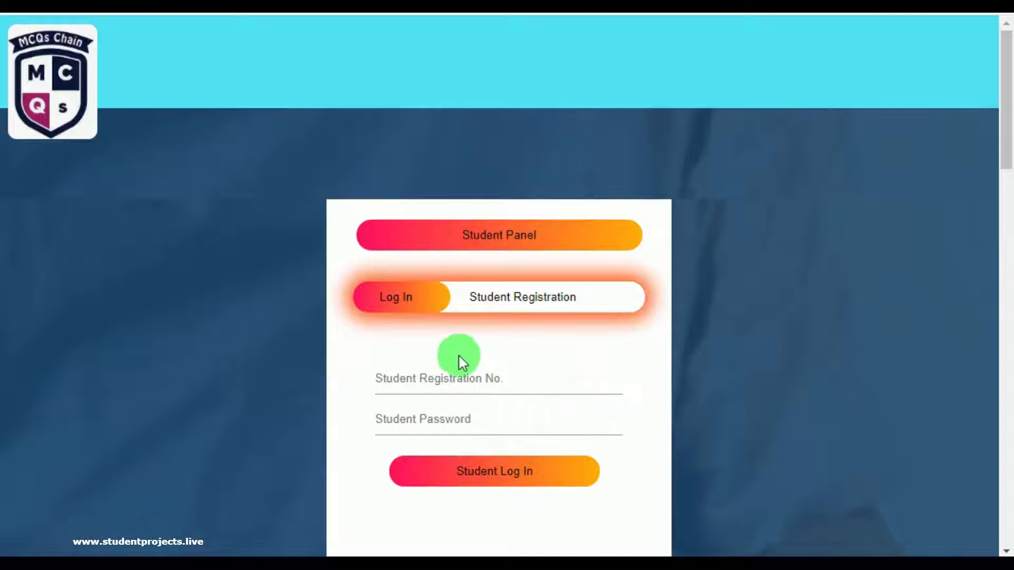
Scroll the home page down past the Student and Examiner/Staff panels to the Admin Panel login.
{"action": "scroll", "coordinate": [457, 363], "scroll_direction": "down", "scroll_amount": 3}
{"action": "scroll", "coordinate": [463, 363], "scroll_direction": "down", "scroll_amount": 2}
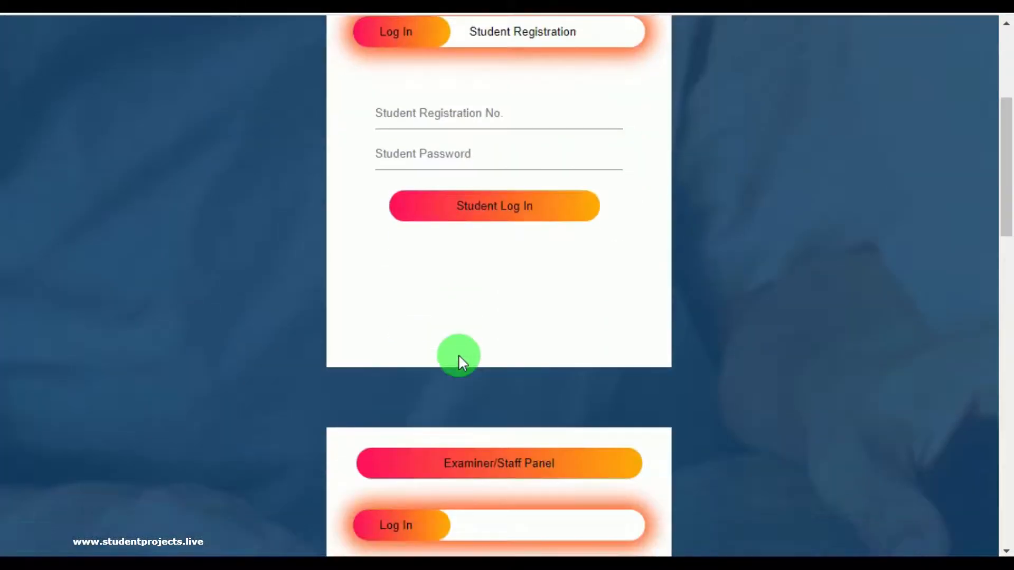
{"action": "scroll", "coordinate": [460, 359], "scroll_direction": "down", "scroll_amount": 6}
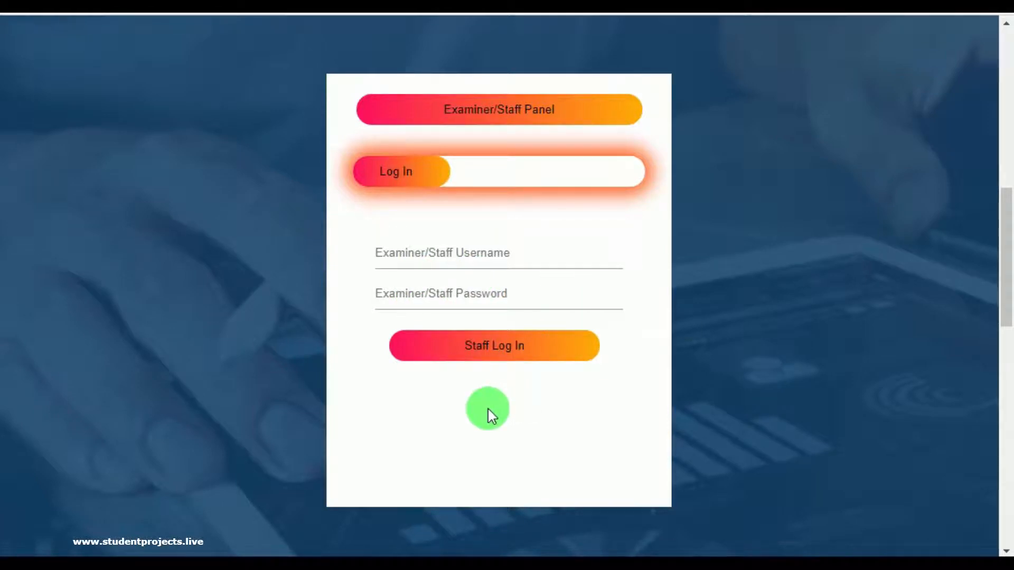
{"action": "scroll", "coordinate": [487, 407], "scroll_direction": "down", "scroll_amount": 5}
{"action": "scroll", "coordinate": [487, 407], "scroll_direction": "down", "scroll_amount": 3}
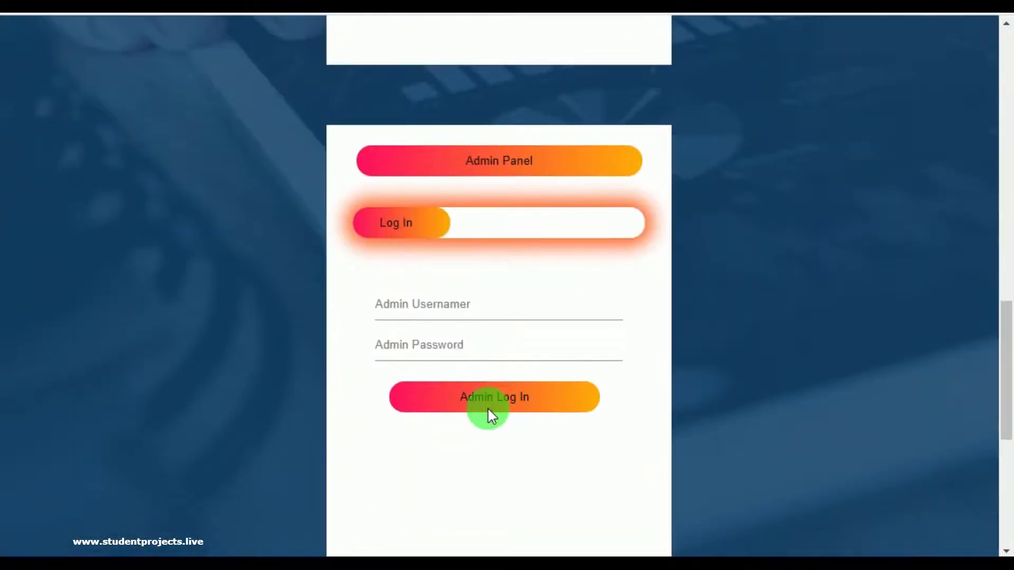
{"action": "scroll", "coordinate": [487, 407], "scroll_direction": "down", "scroll_amount": 2}
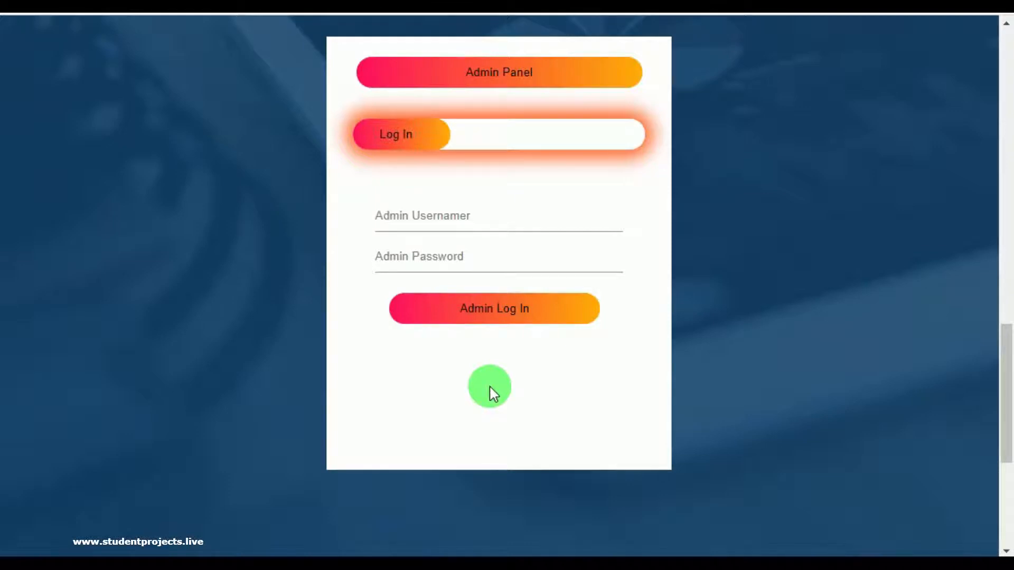
Log in with the admin credentials and review the Dashboard cards: 14 students, 12 users, 7 courses.
{"action": "left_click", "coordinate": [453, 222]}
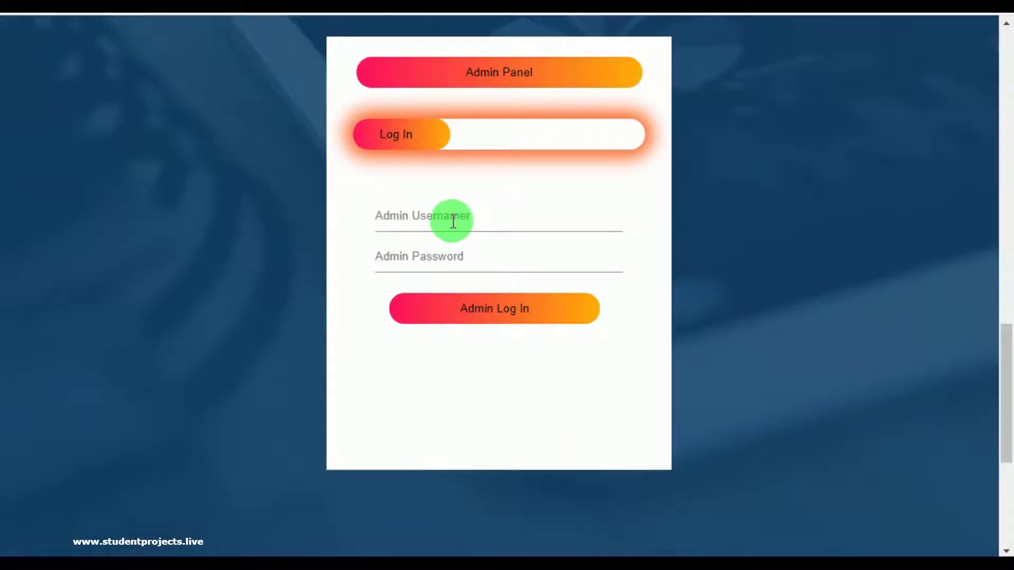
{"action": "type", "text": "admin"}
{"action": "left_click", "coordinate": [439, 240]}
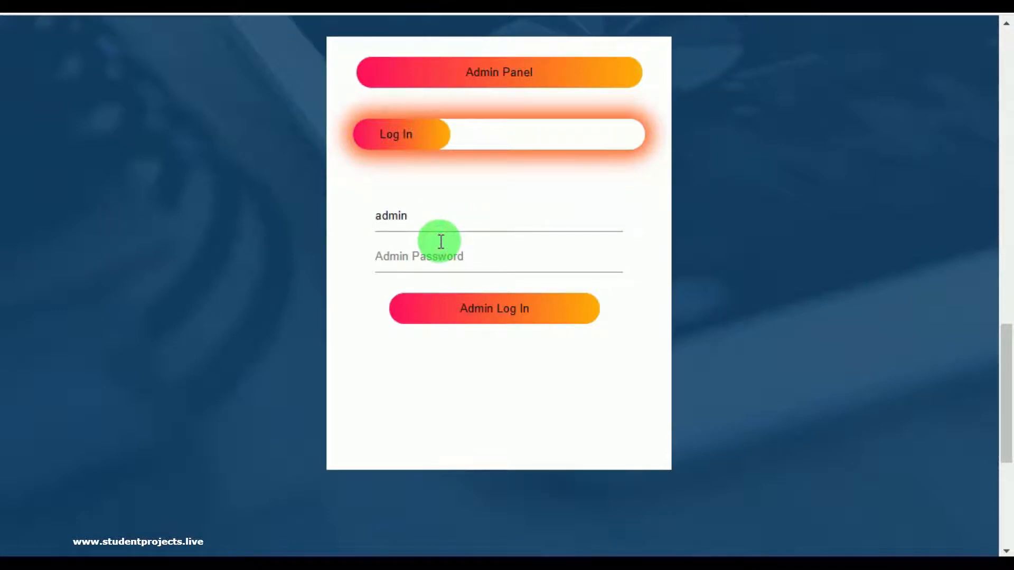
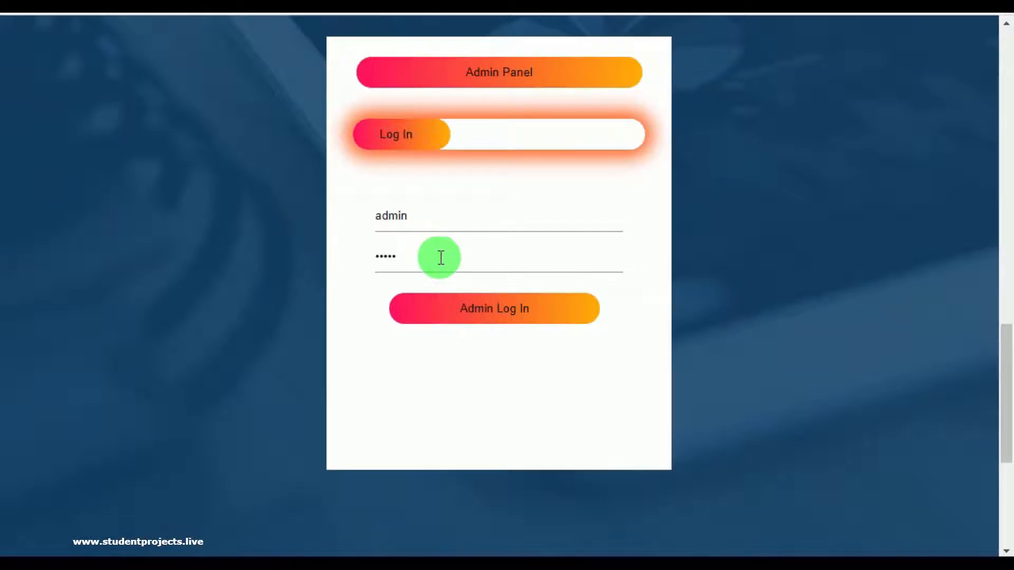
{"action": "left_click", "coordinate": [494, 308]}
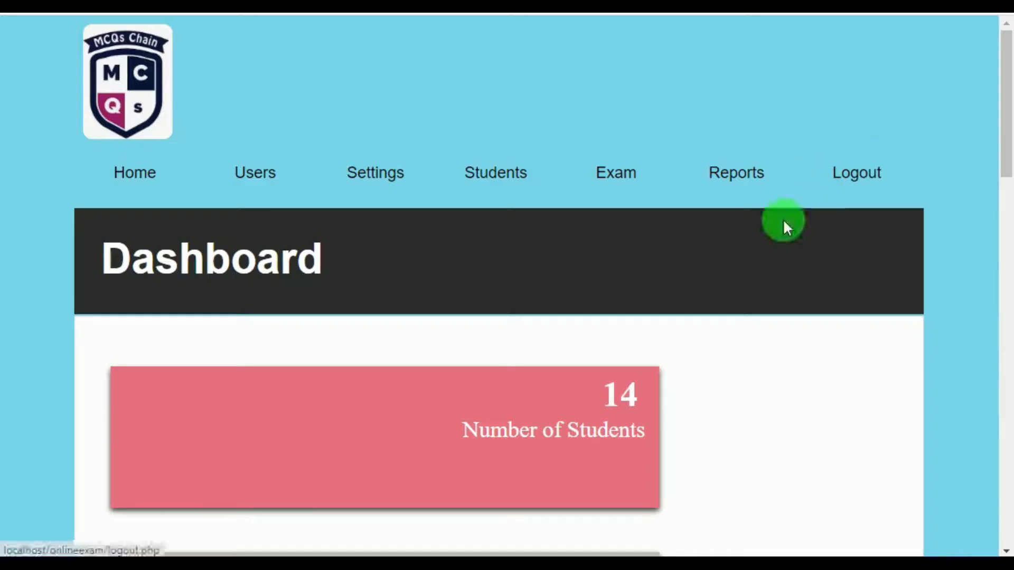
{"action": "scroll", "coordinate": [658, 325], "scroll_direction": "down", "scroll_amount": 2}
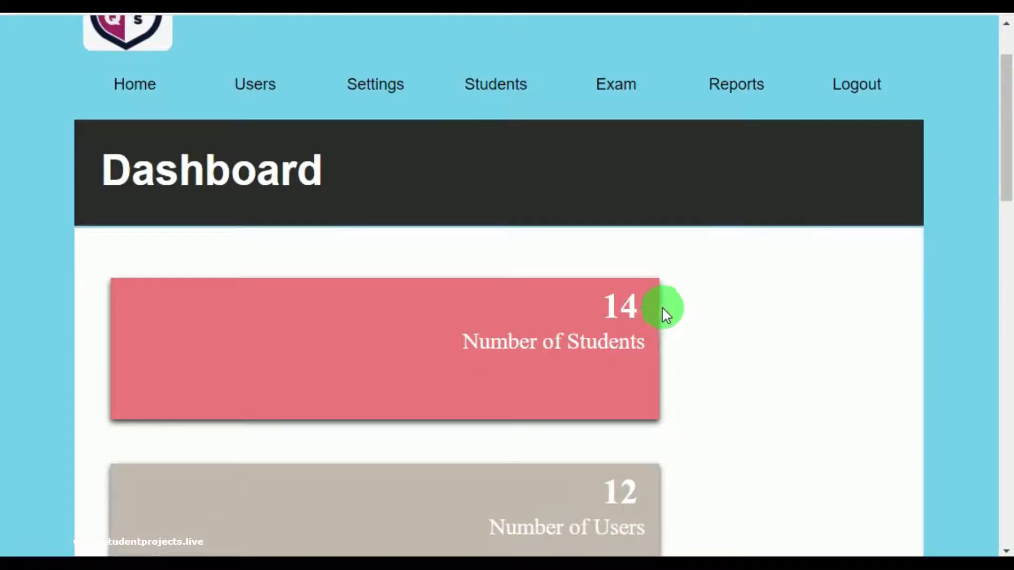
{"action": "scroll", "coordinate": [666, 312], "scroll_direction": "down", "scroll_amount": 15}
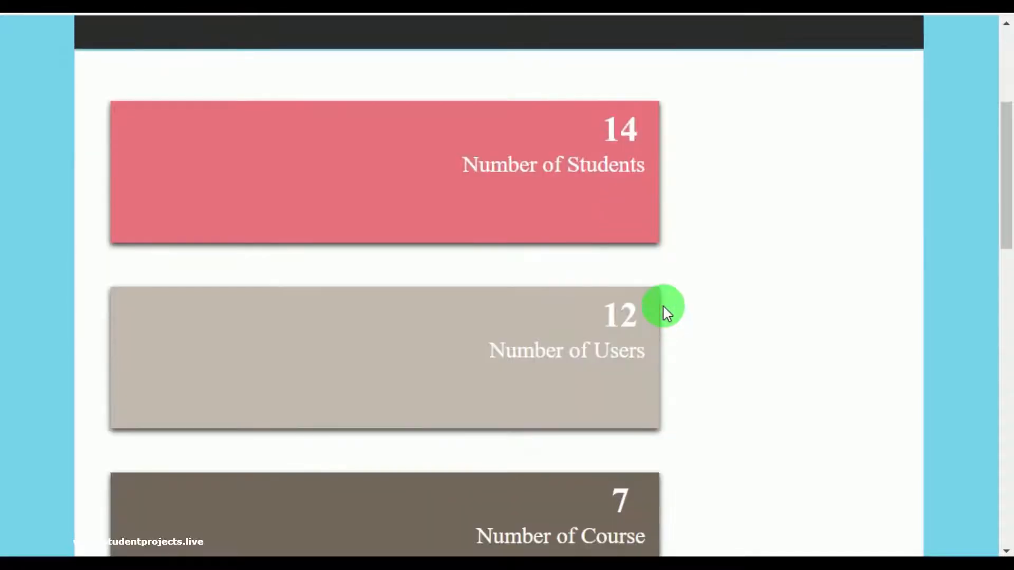
{"action": "scroll", "coordinate": [666, 313], "scroll_direction": "down", "scroll_amount": 3}
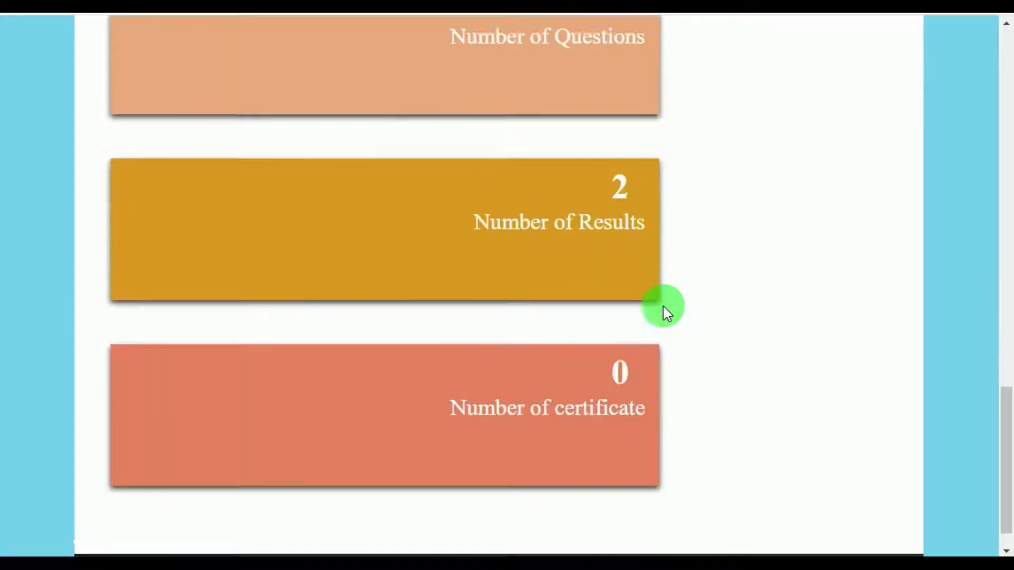
{"action": "scroll", "coordinate": [666, 313], "scroll_direction": "up", "scroll_amount": 10}
{"action": "scroll", "coordinate": [664, 311], "scroll_direction": "up", "scroll_amount": 8}
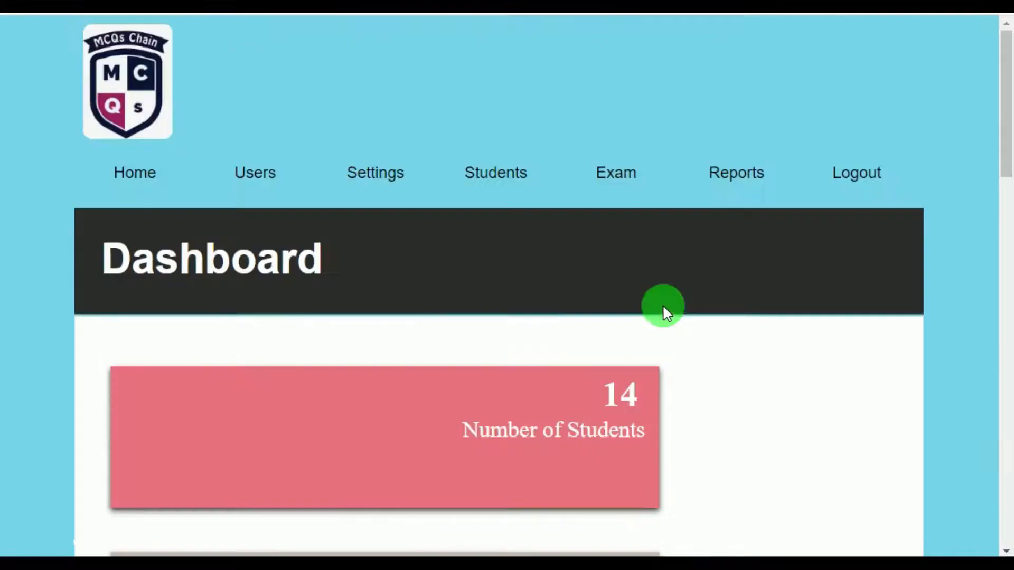
Add course BBA, described as 'Bachelor of Business Adminstration', with status Enabled.
{"action": "left_click", "coordinate": [396, 184]}
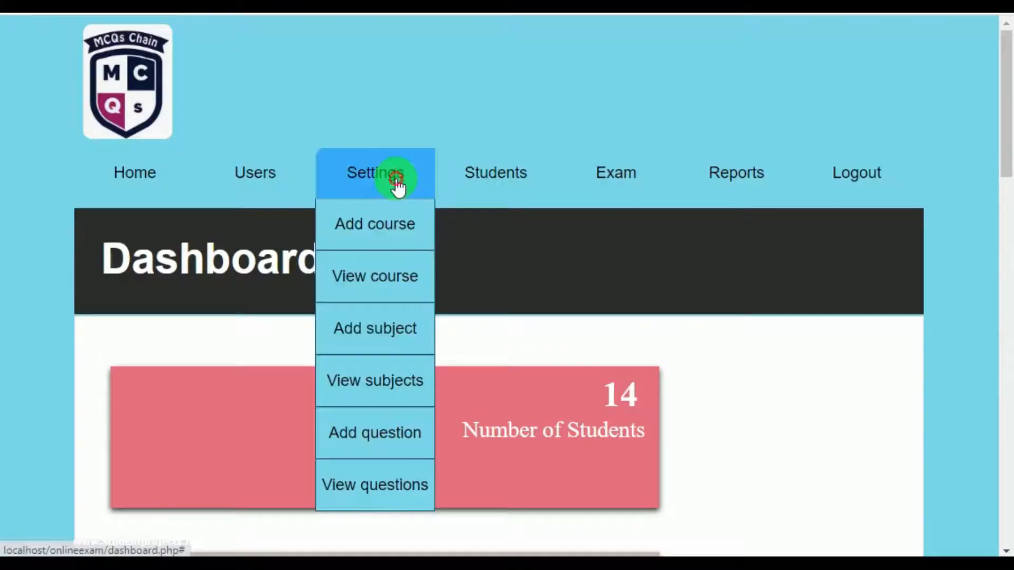
{"action": "left_click", "coordinate": [393, 241]}
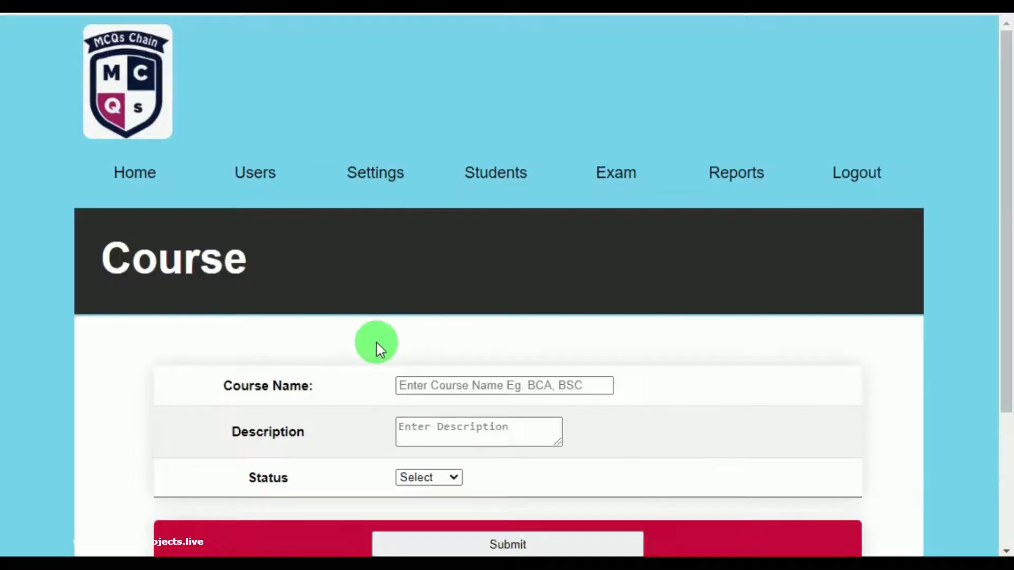
{"action": "scroll", "coordinate": [473, 379], "scroll_direction": "down", "scroll_amount": 2}
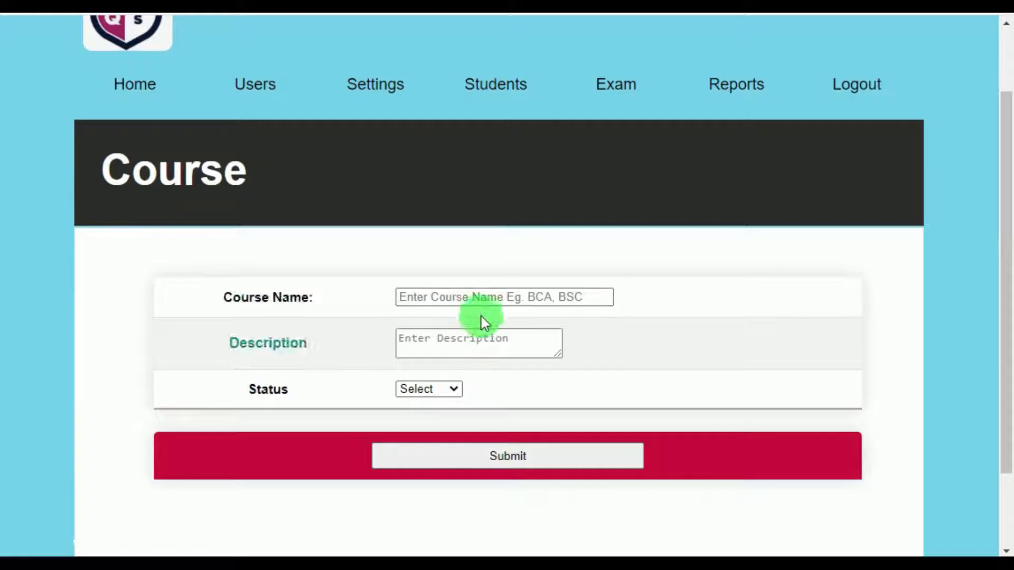
{"action": "left_click", "coordinate": [499, 299]}
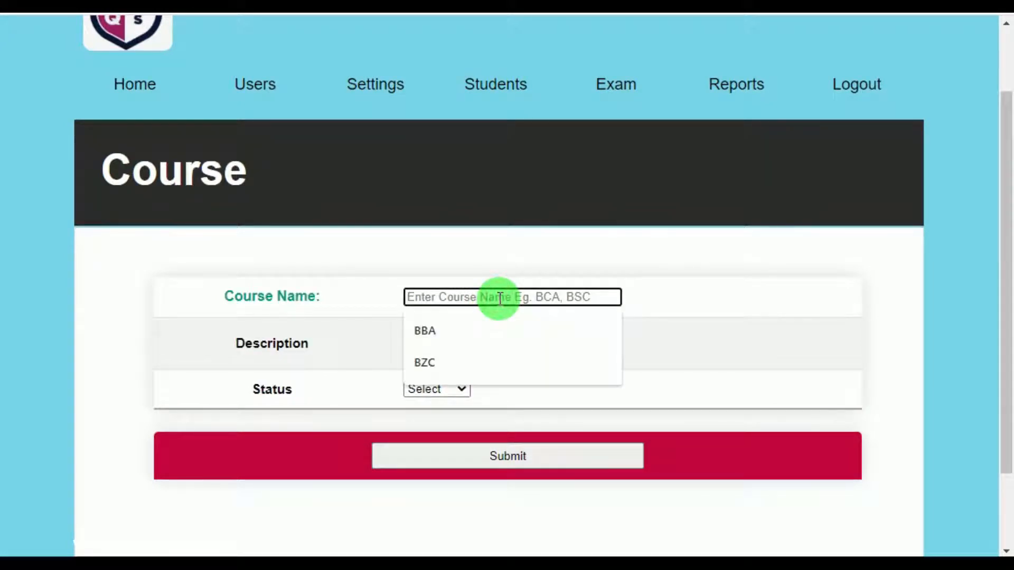
{"action": "left_click", "coordinate": [488, 329]}
{"action": "left_click", "coordinate": [460, 343]}
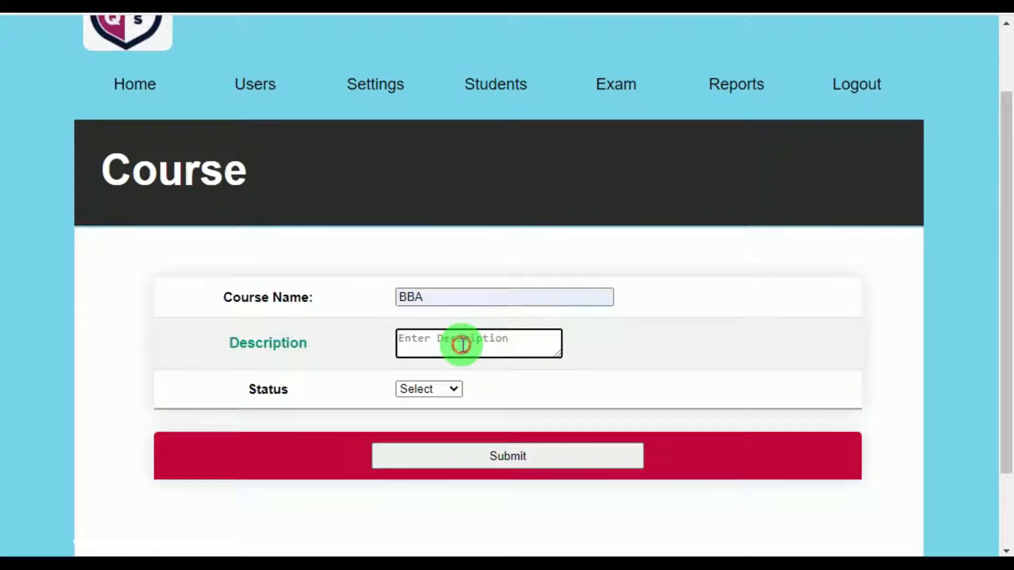
{"action": "type", "text": "Bachelor of "}
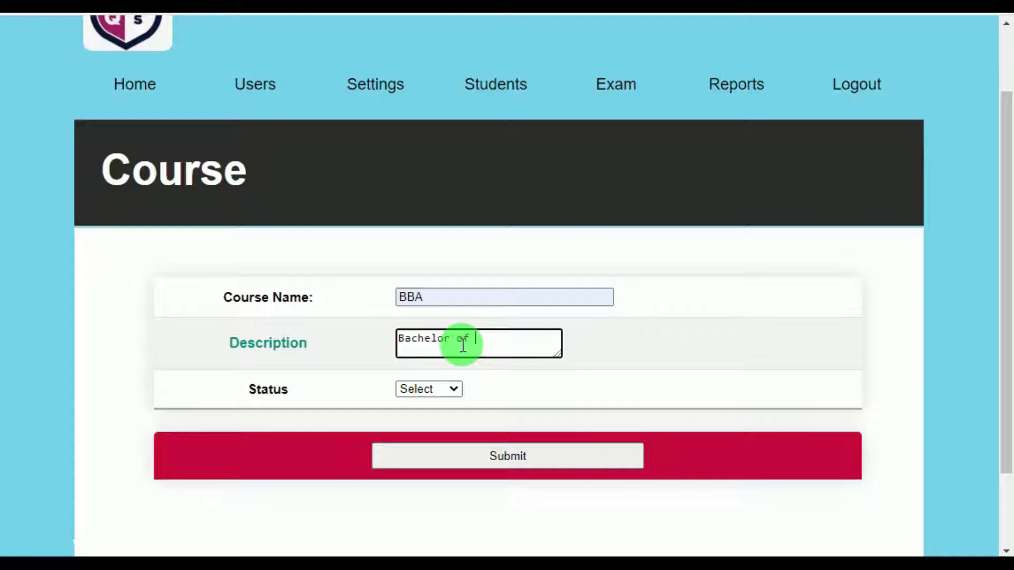
{"action": "type", "text": "Business Admin"}
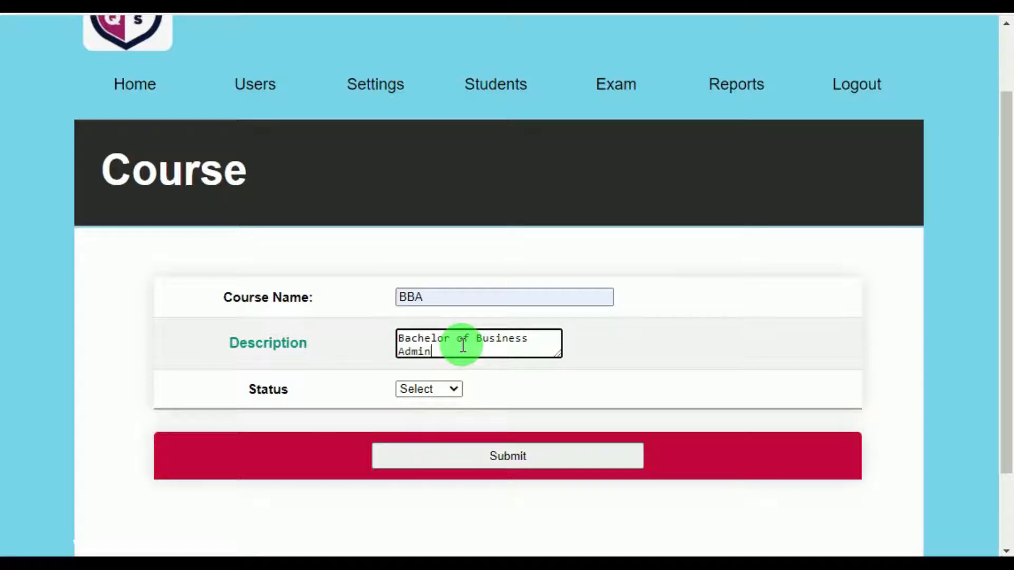
{"action": "type", "text": "stration"}
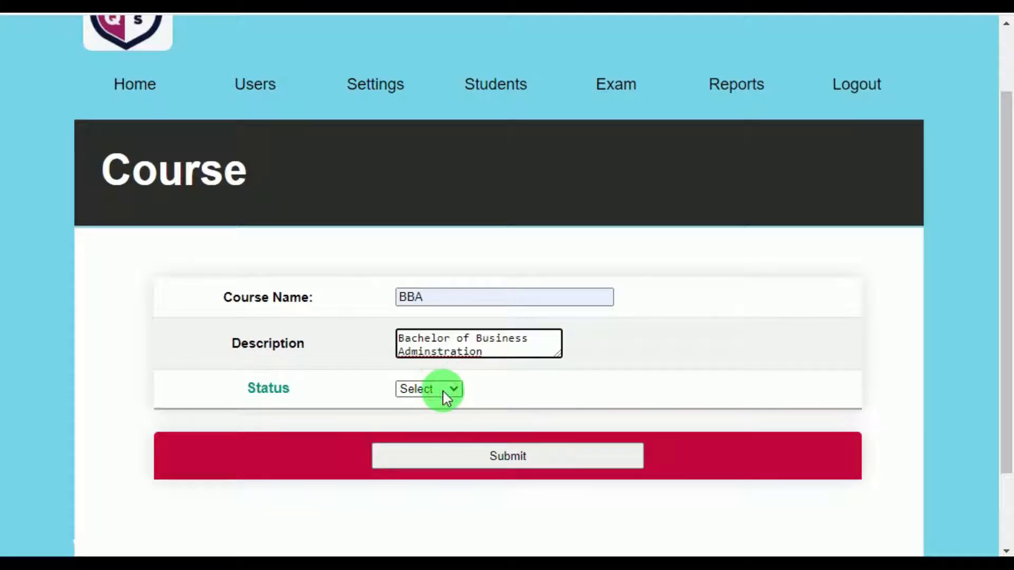
{"action": "left_click", "coordinate": [445, 393]}
{"action": "left_click", "coordinate": [433, 418]}
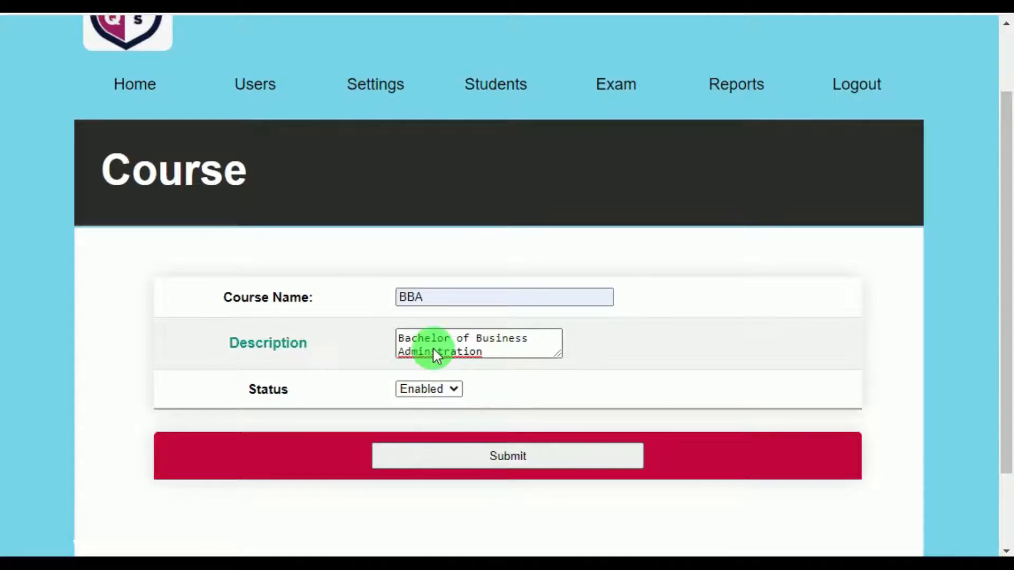
{"action": "left_click", "coordinate": [508, 456]}
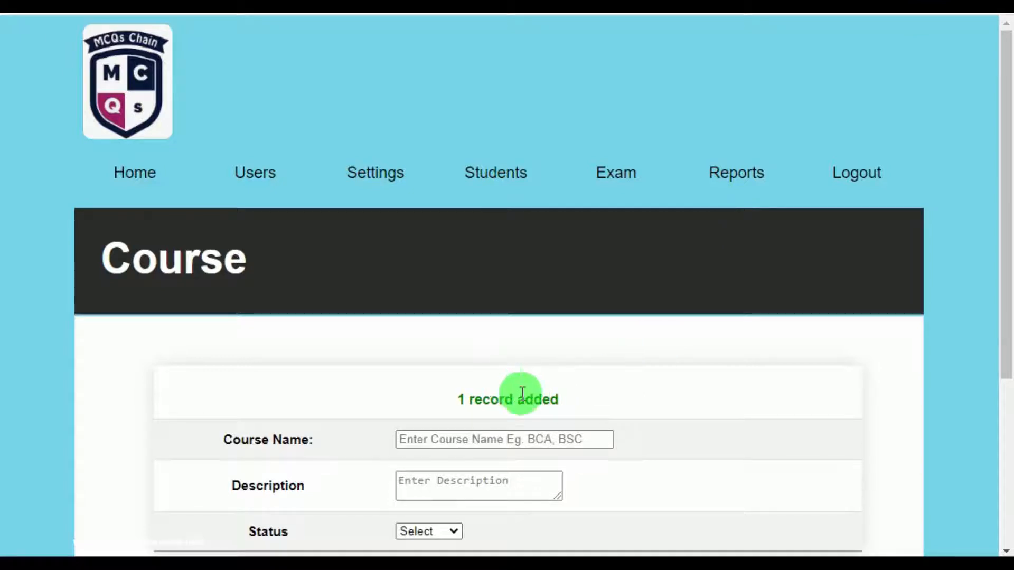
{"action": "mouse_move", "coordinate": [342, 193]}
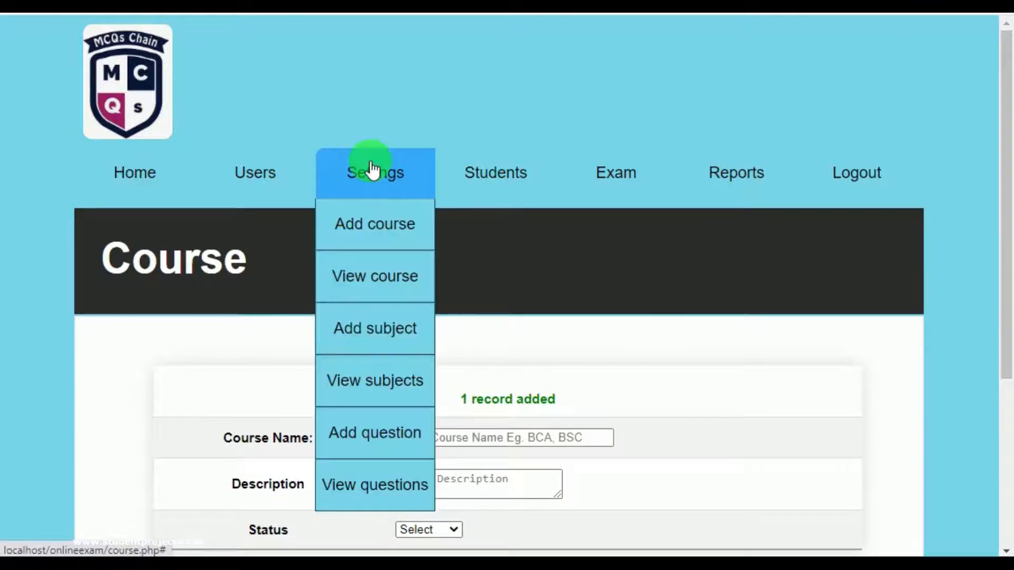
Browse the course table listing BCA, MCA, BE, BSC, MSC through the new BBA, all Enabled.
{"action": "left_click", "coordinate": [373, 276]}
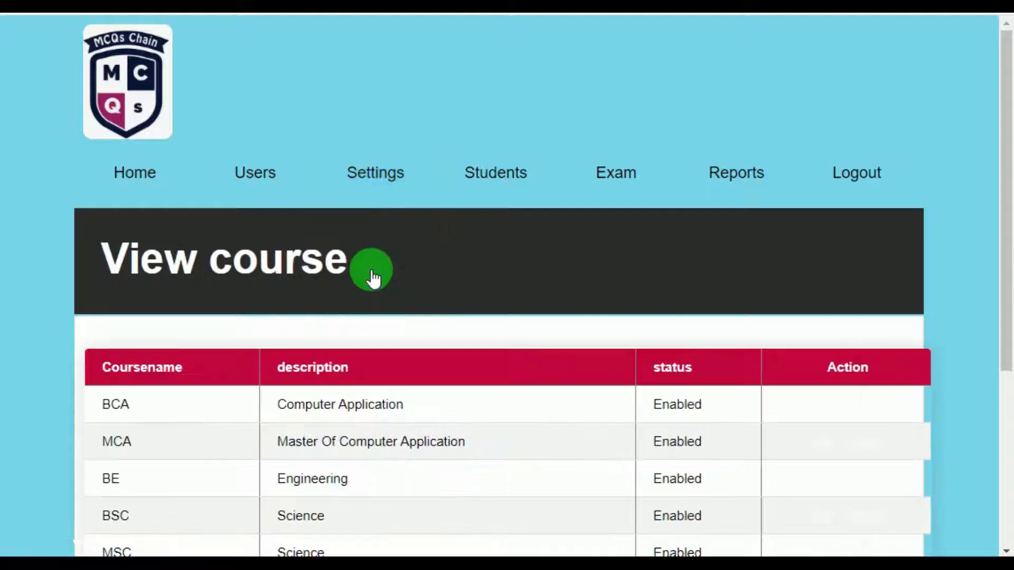
{"action": "scroll", "coordinate": [385, 264], "scroll_direction": "down", "scroll_amount": 5}
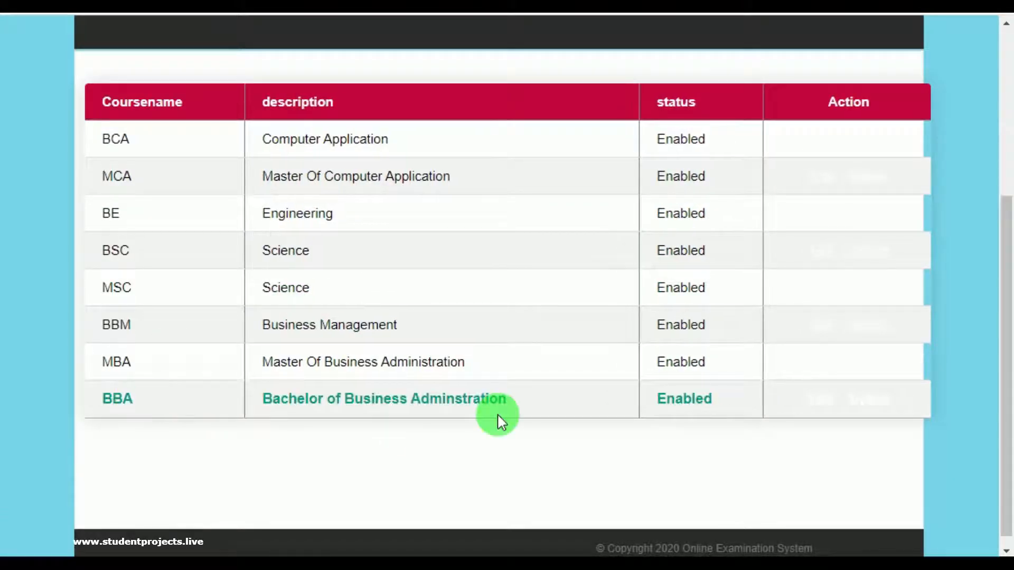
{"action": "scroll", "coordinate": [556, 309], "scroll_direction": "up", "scroll_amount": 5}
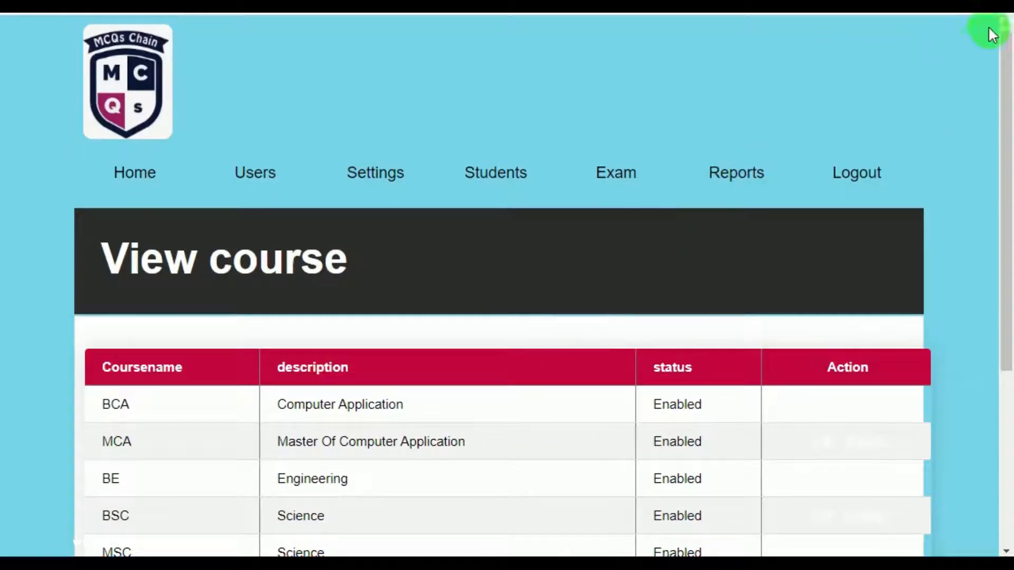
{"action": "scroll", "coordinate": [504, 285], "scroll_direction": "down", "scroll_amount": 3}
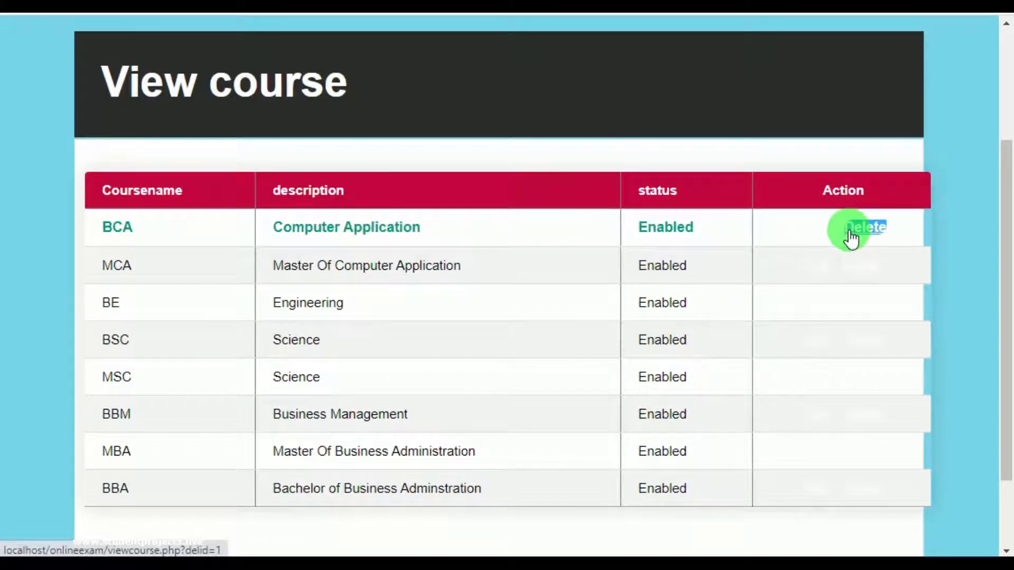
{"action": "left_click", "coordinate": [850, 238]}
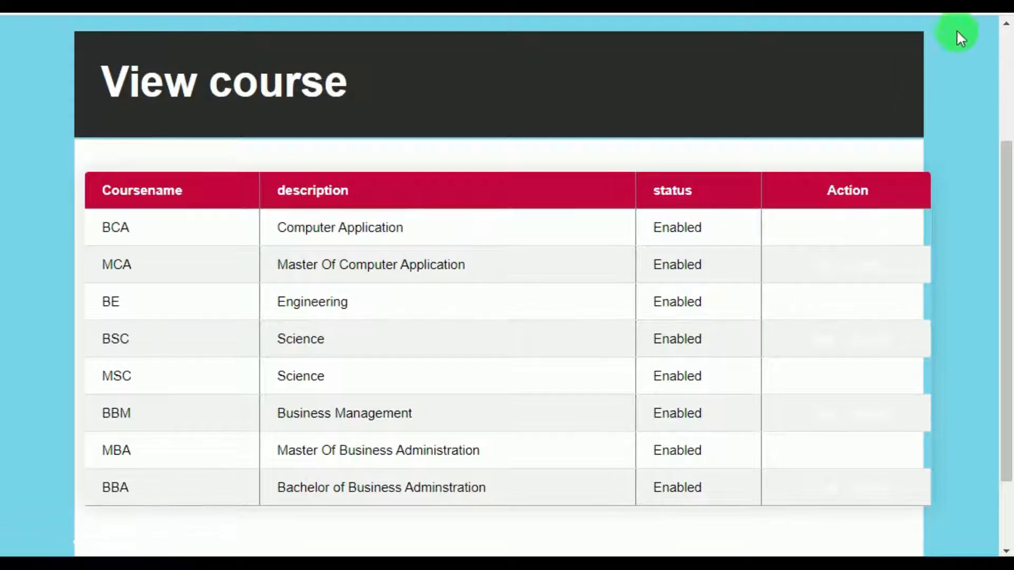
{"action": "scroll", "coordinate": [507, 317], "scroll_direction": "down", "scroll_amount": 2}
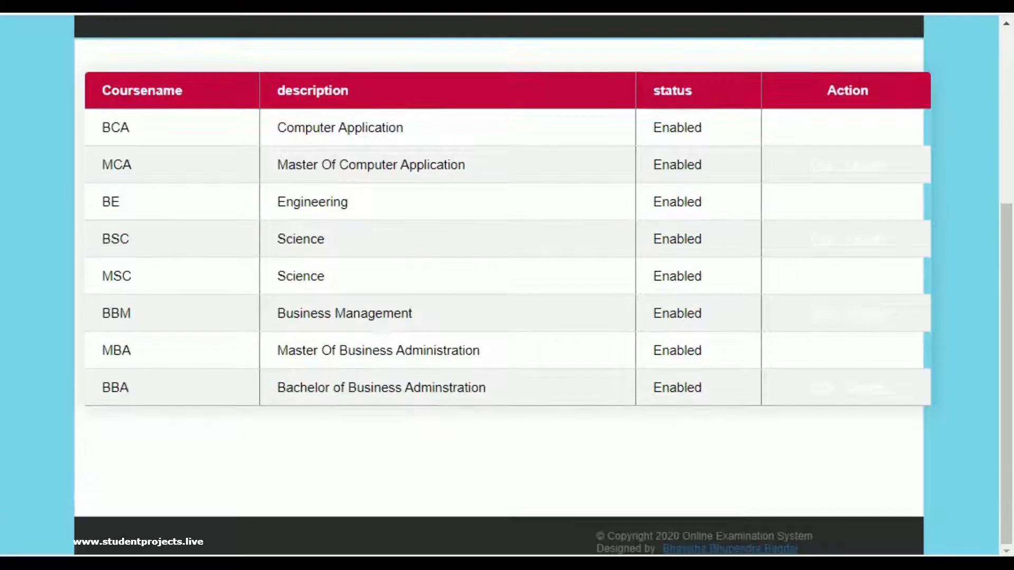
{"action": "scroll", "coordinate": [471, 214], "scroll_direction": "up", "scroll_amount": 4}
{"action": "scroll", "coordinate": [471, 215], "scroll_direction": "up", "scroll_amount": 1}
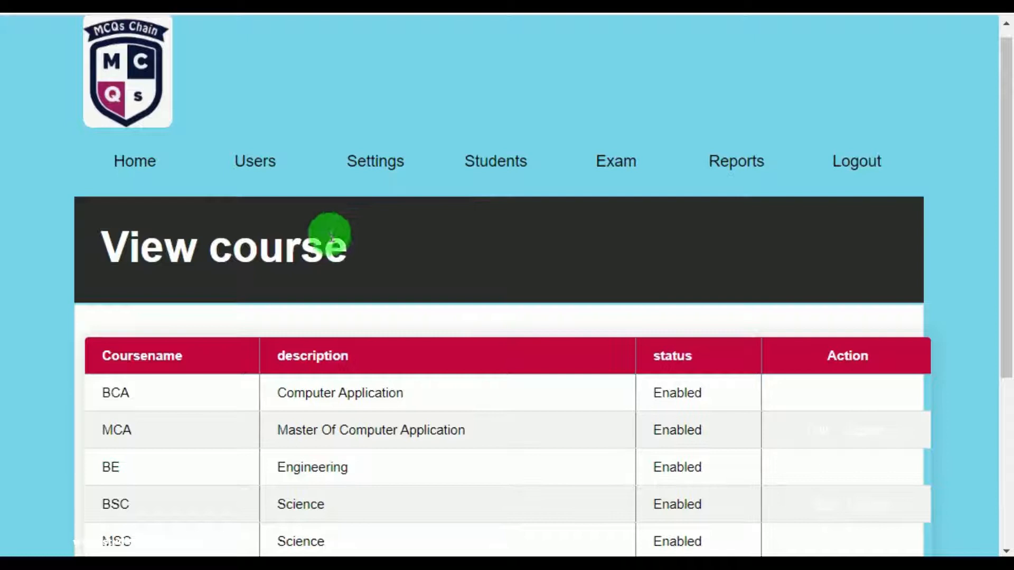
{"action": "mouse_move", "coordinate": [370, 177]}
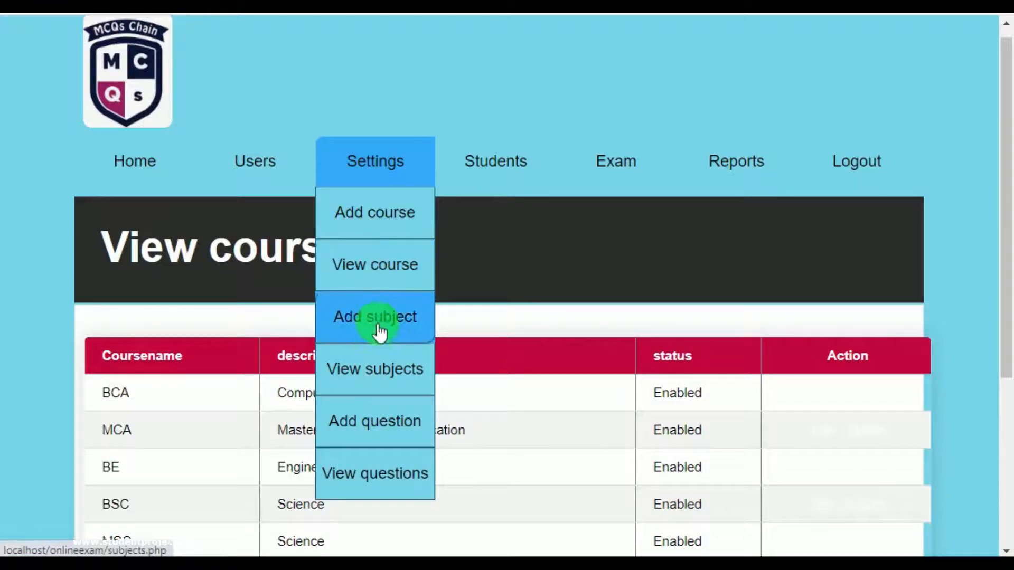
Start a new subject with code 401, name 'Operation Research', assigned to the BCA course.
{"action": "left_click", "coordinate": [378, 328]}
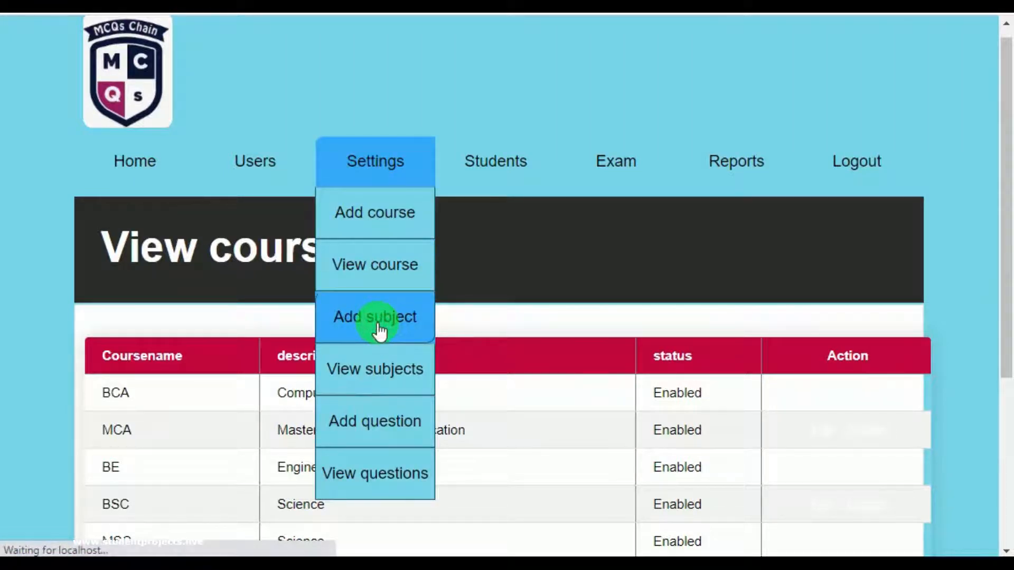
{"action": "scroll", "coordinate": [442, 302], "scroll_direction": "down", "scroll_amount": 5}
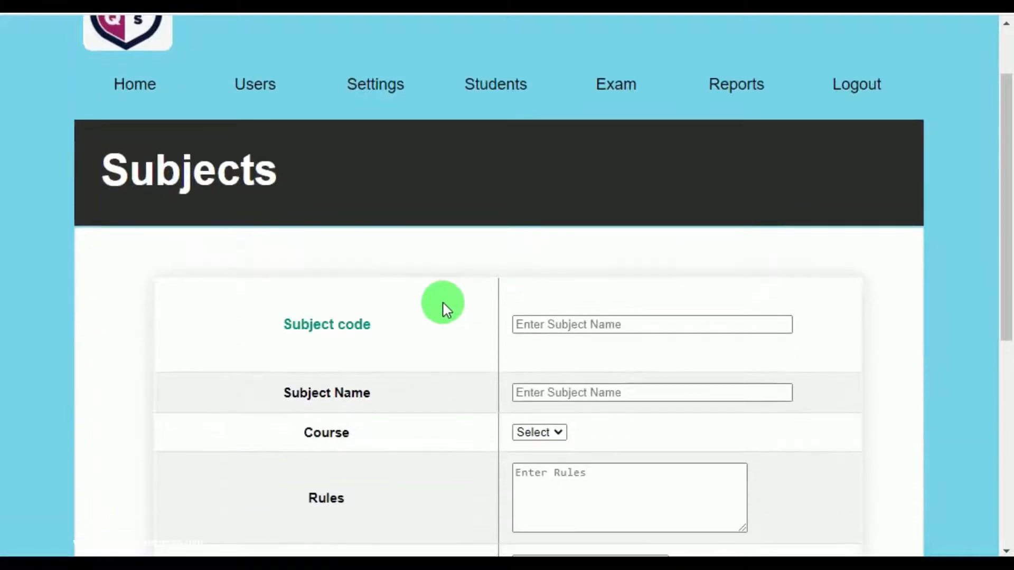
{"action": "left_click", "coordinate": [605, 150]}
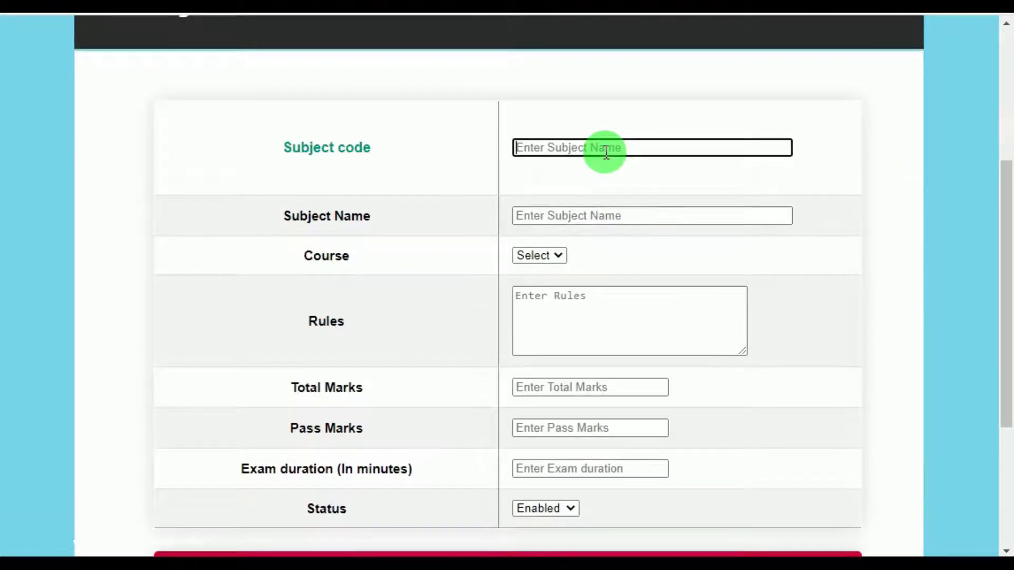
{"action": "type", "text": "401"}
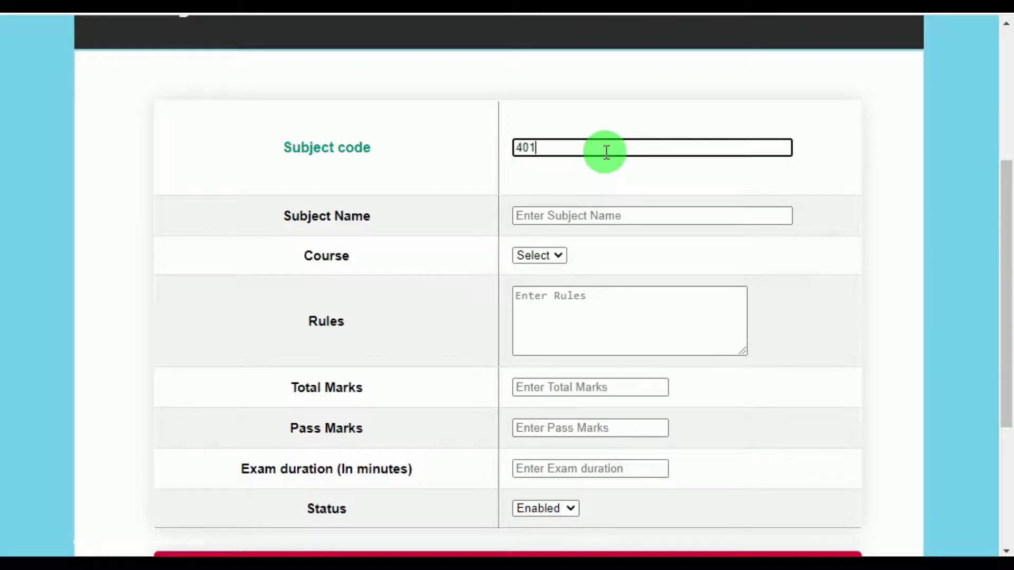
{"action": "left_click", "coordinate": [599, 210]}
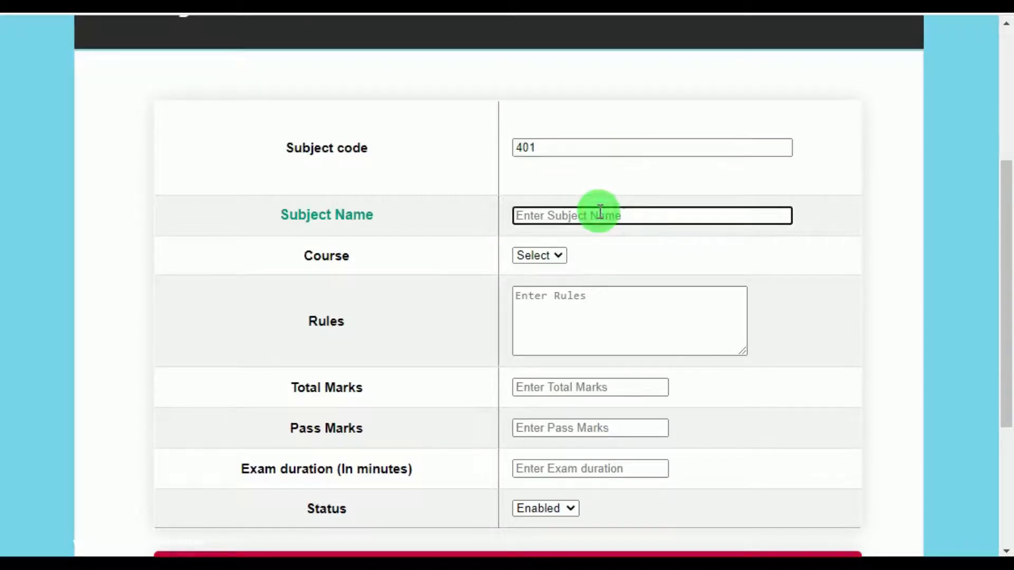
{"action": "type", "text": "Opera"}
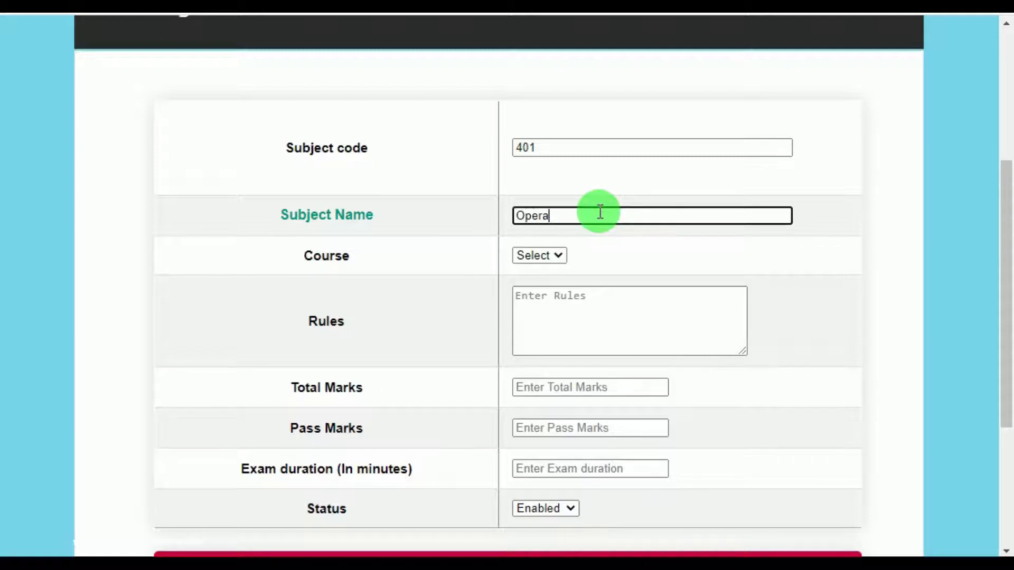
{"action": "type", "text": "tion Research"}
{"action": "left_click", "coordinate": [538, 257]}
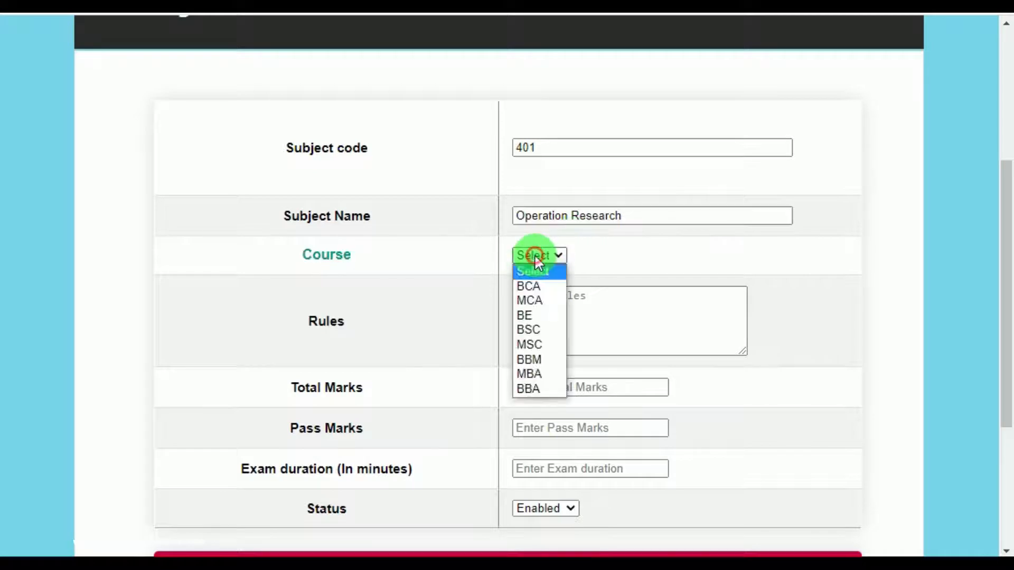
{"action": "left_click", "coordinate": [531, 286]}
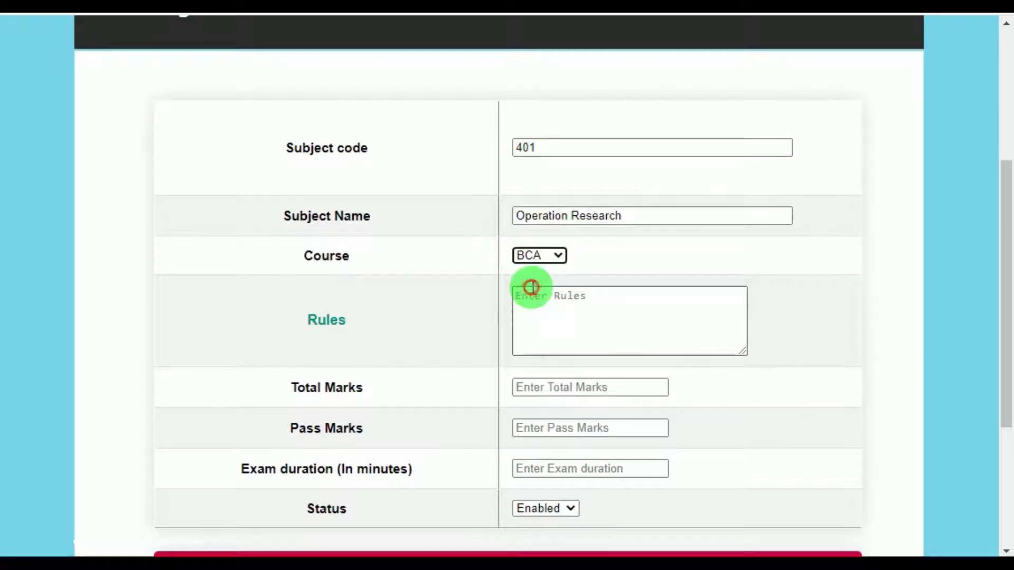
Give it rules 'Maximum marks 100', 100 total marks, 35 pass marks, 60 minutes, Enabled, and submit.
{"action": "left_click", "coordinate": [543, 312]}
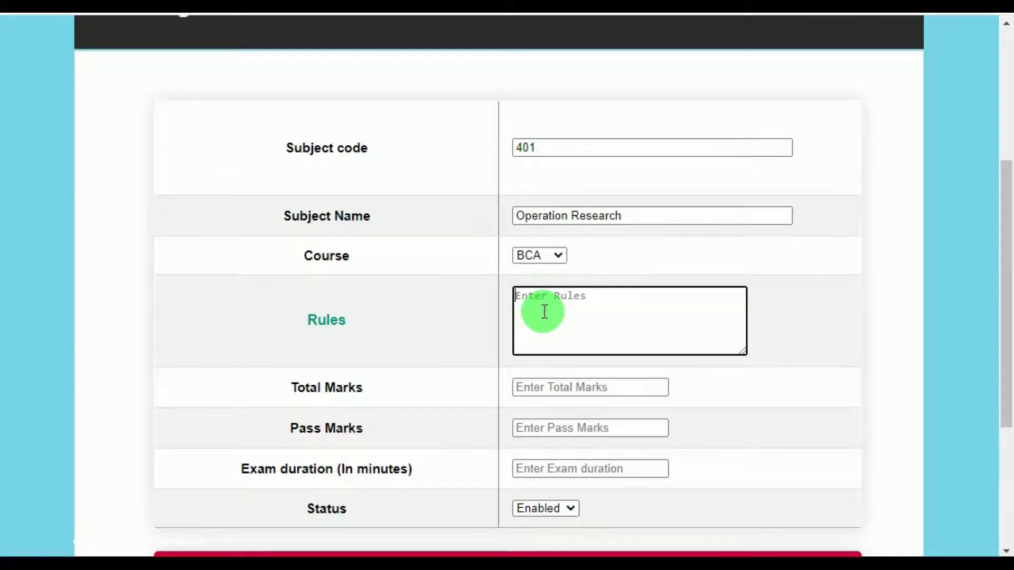
{"action": "type", "text": "Maximum marks 100"}
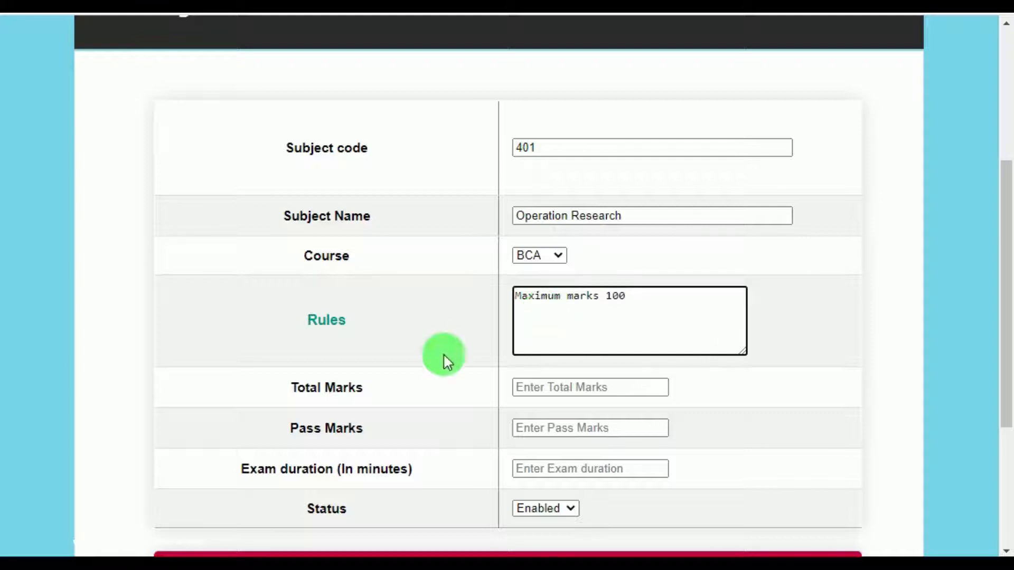
{"action": "left_click", "coordinate": [560, 385]}
{"action": "type", "text": "100"}
{"action": "left_click", "coordinate": [551, 429]}
{"action": "type", "text": "35"}
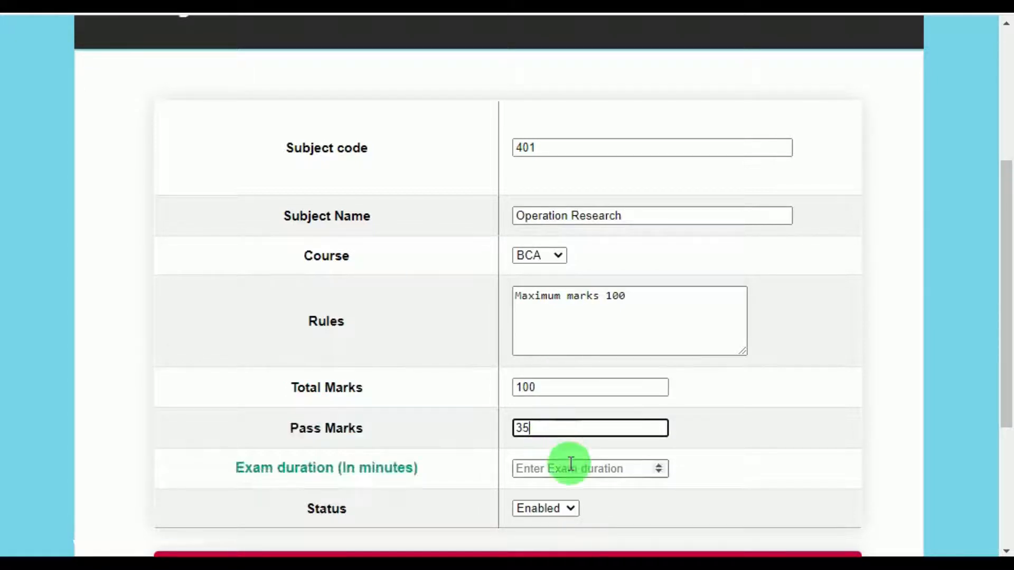
{"action": "left_click", "coordinate": [647, 468]}
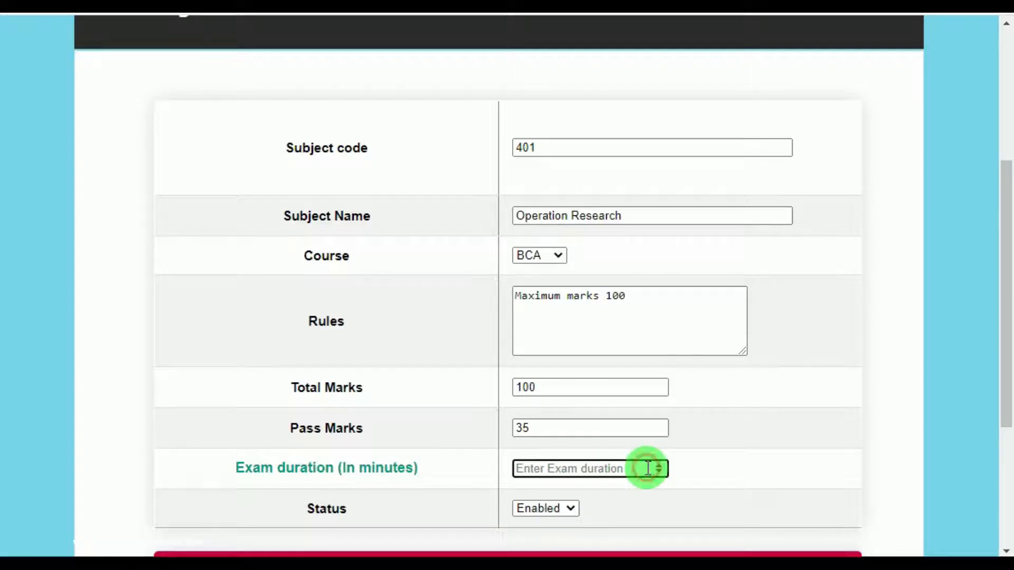
{"action": "type", "text": "60"}
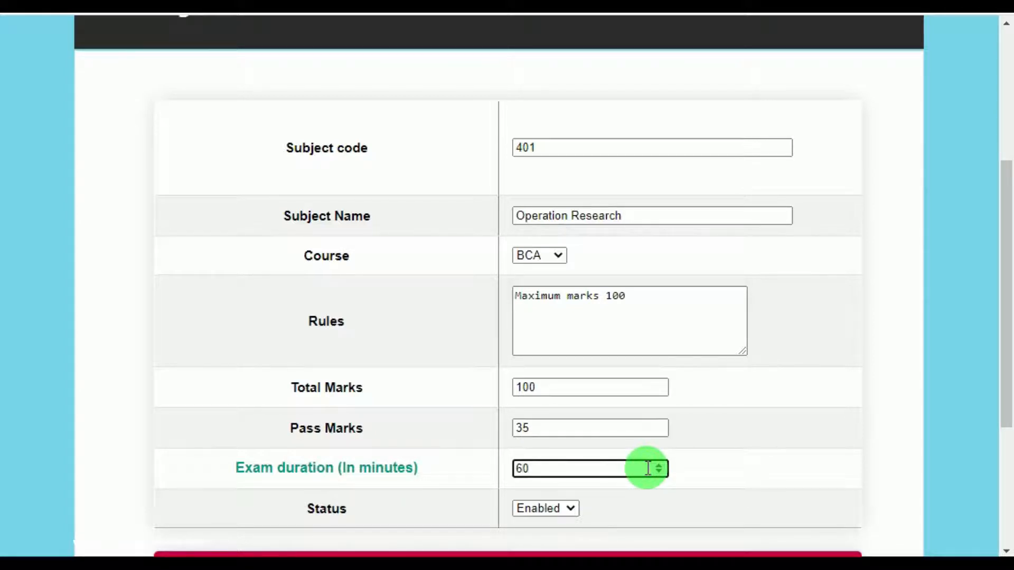
{"action": "left_click", "coordinate": [557, 509]}
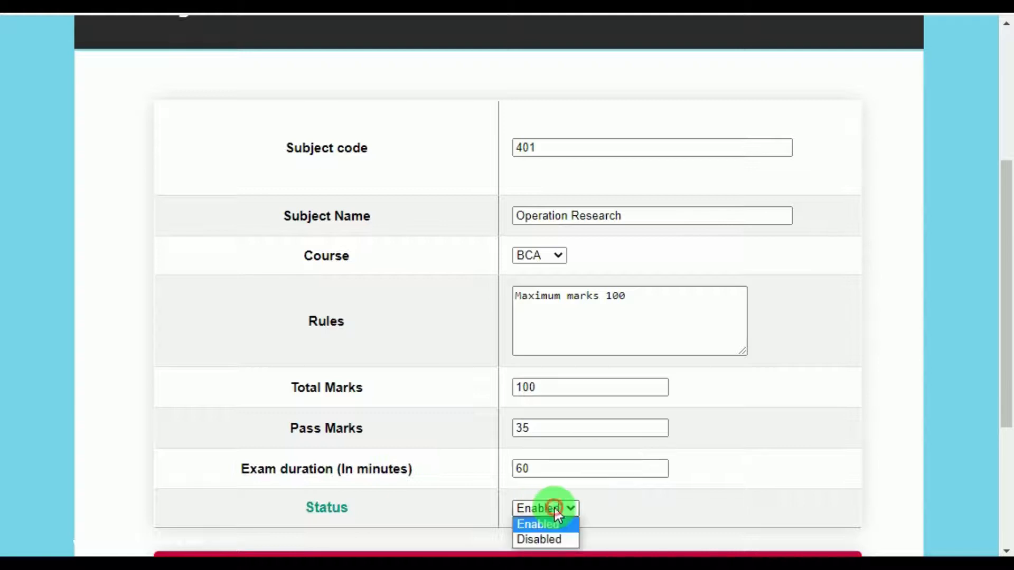
{"action": "left_click", "coordinate": [558, 525]}
{"action": "scroll", "coordinate": [536, 475], "scroll_direction": "down", "scroll_amount": 3}
{"action": "left_click", "coordinate": [508, 401]}
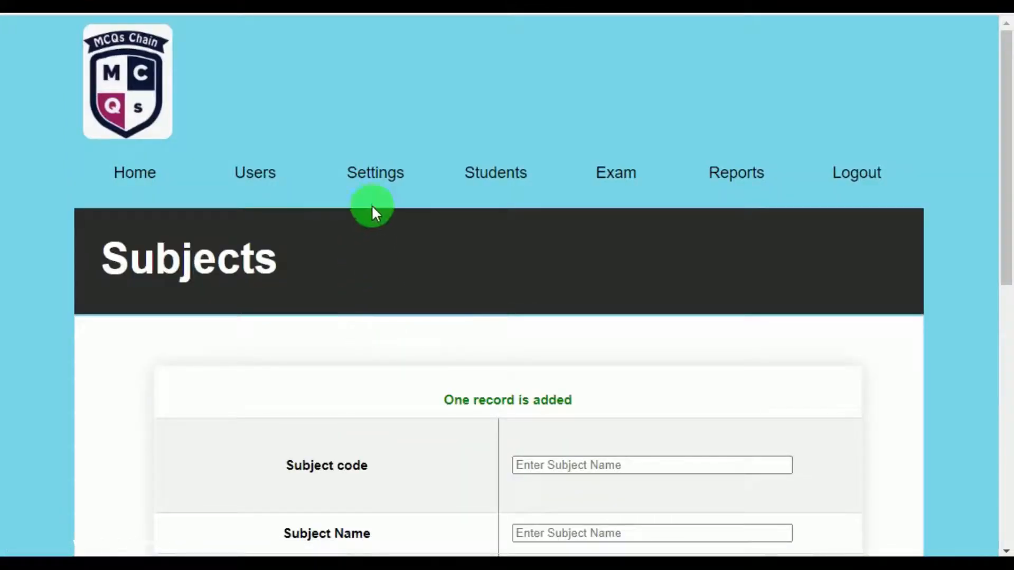
Scroll through the View subjects table, with 401 Operation Research for BCA at the top.
{"action": "mouse_move", "coordinate": [399, 182]}
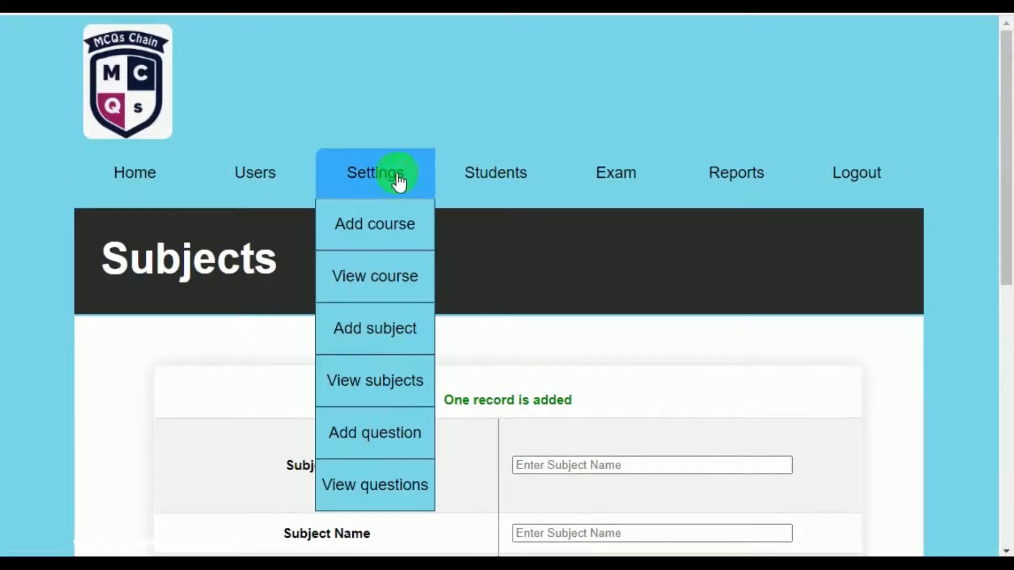
{"action": "left_click", "coordinate": [385, 396]}
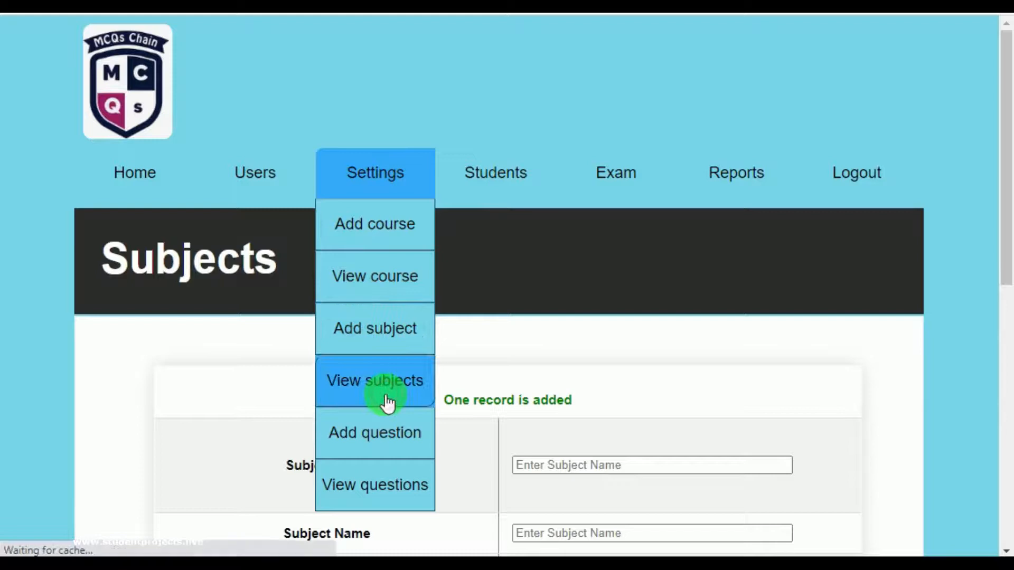
{"action": "scroll", "coordinate": [474, 374], "scroll_direction": "down", "scroll_amount": 3}
{"action": "scroll", "coordinate": [472, 364], "scroll_direction": "down", "scroll_amount": 3}
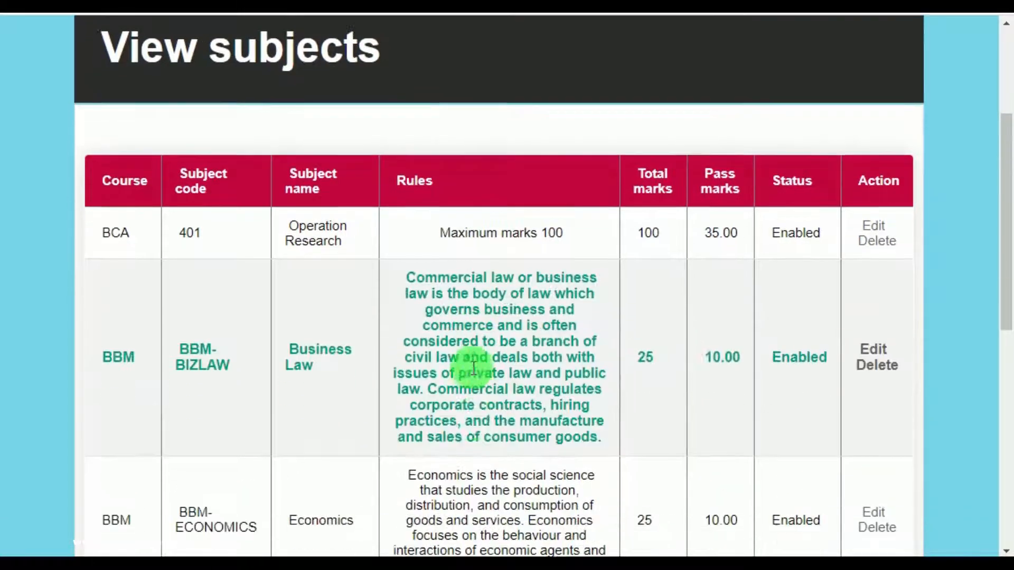
{"action": "scroll", "coordinate": [390, 391], "scroll_direction": "down", "scroll_amount": 3}
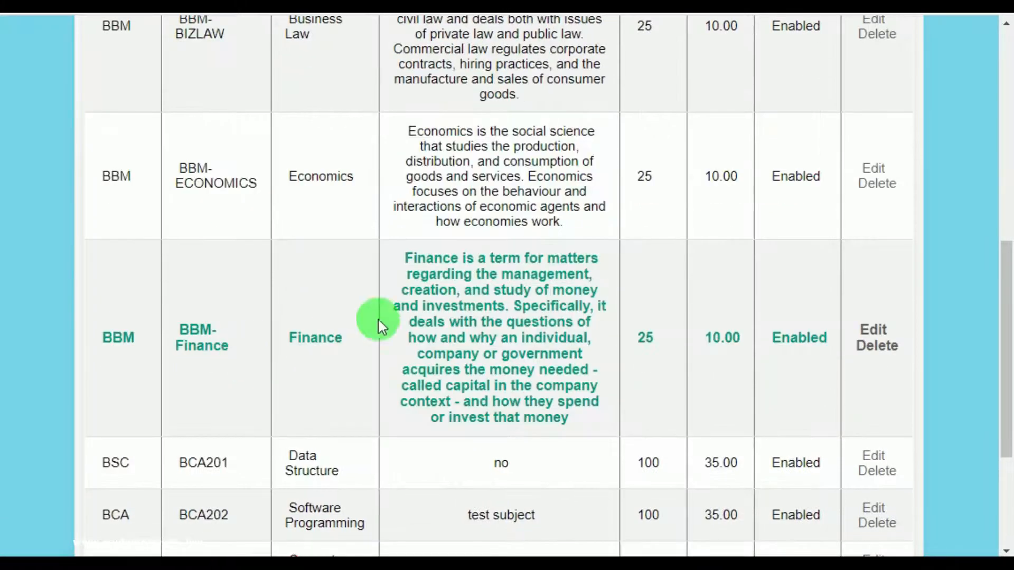
{"action": "scroll", "coordinate": [228, 345], "scroll_direction": "up", "scroll_amount": 1}
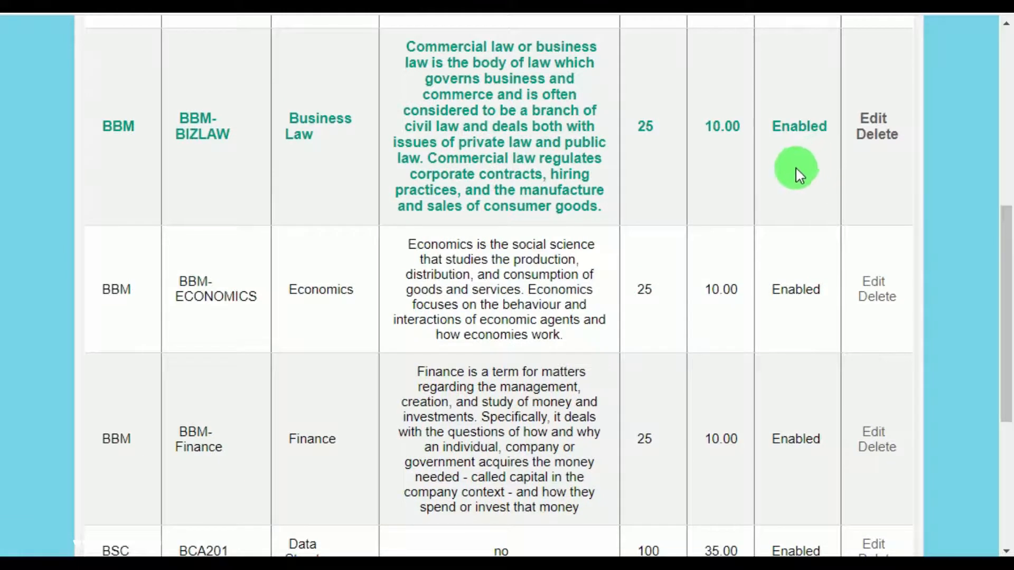
{"action": "scroll", "coordinate": [408, 193], "scroll_direction": "up", "scroll_amount": 3}
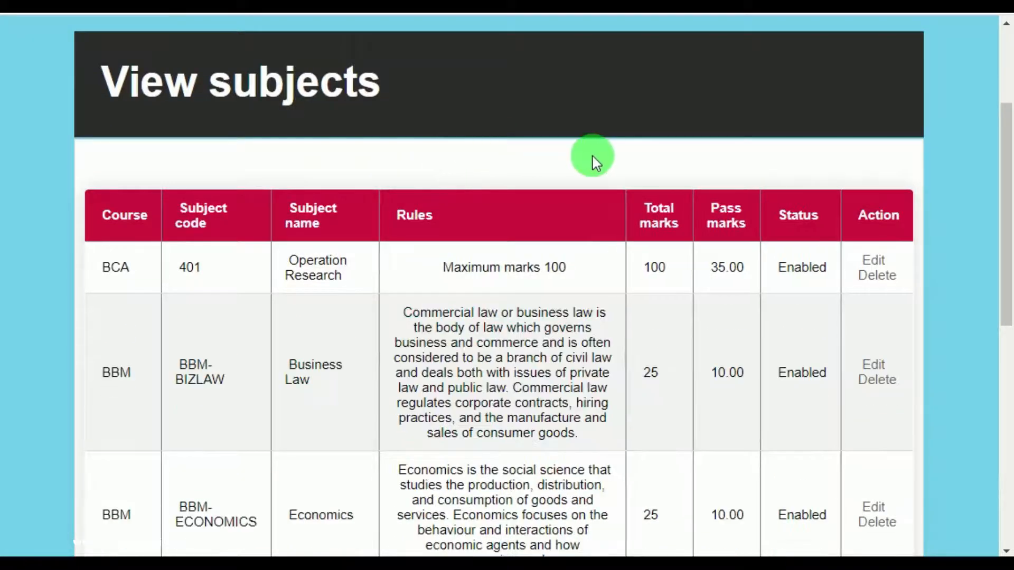
{"action": "scroll", "coordinate": [594, 156], "scroll_direction": "up", "scroll_amount": 3}
{"action": "mouse_move", "coordinate": [499, 204]}
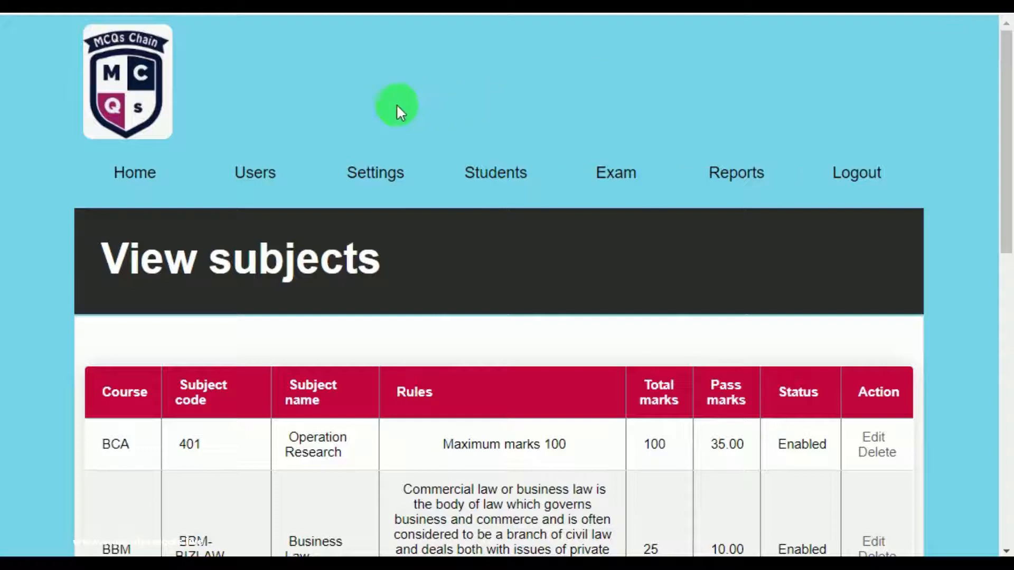
Start a new user with a saved name, course BCA, designation Faculty and user type Examiner.
{"action": "mouse_move", "coordinate": [235, 192]}
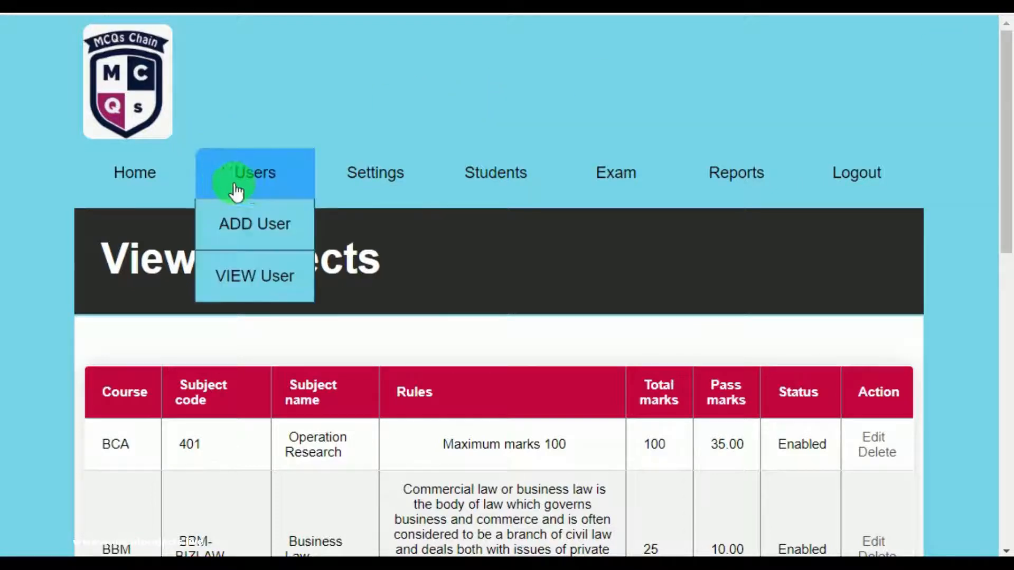
{"action": "left_click", "coordinate": [271, 226]}
{"action": "scroll", "coordinate": [474, 274], "scroll_direction": "down", "scroll_amount": 5}
{"action": "left_click", "coordinate": [422, 121]}
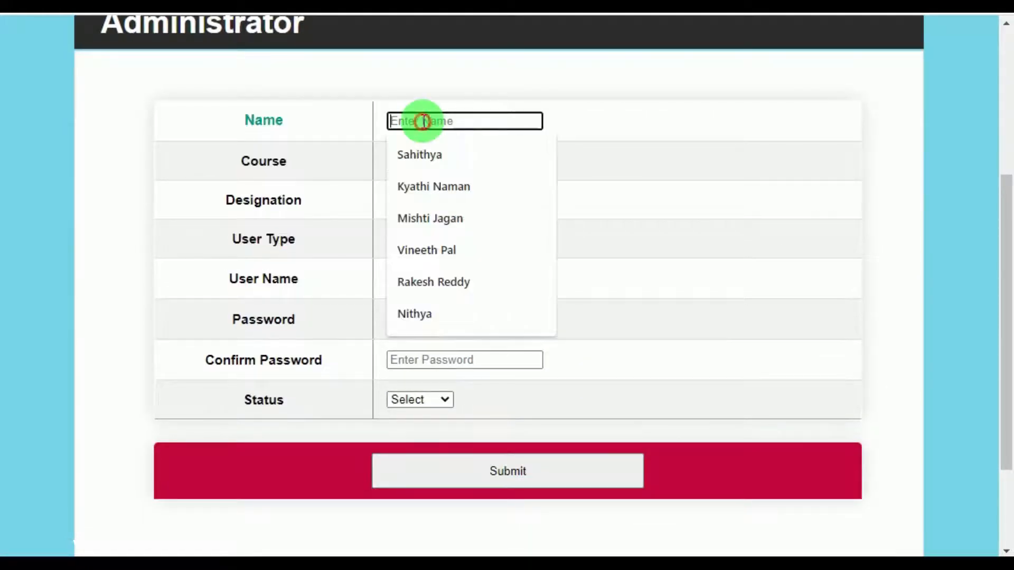
{"action": "left_click", "coordinate": [419, 156]}
{"action": "left_click", "coordinate": [421, 160]}
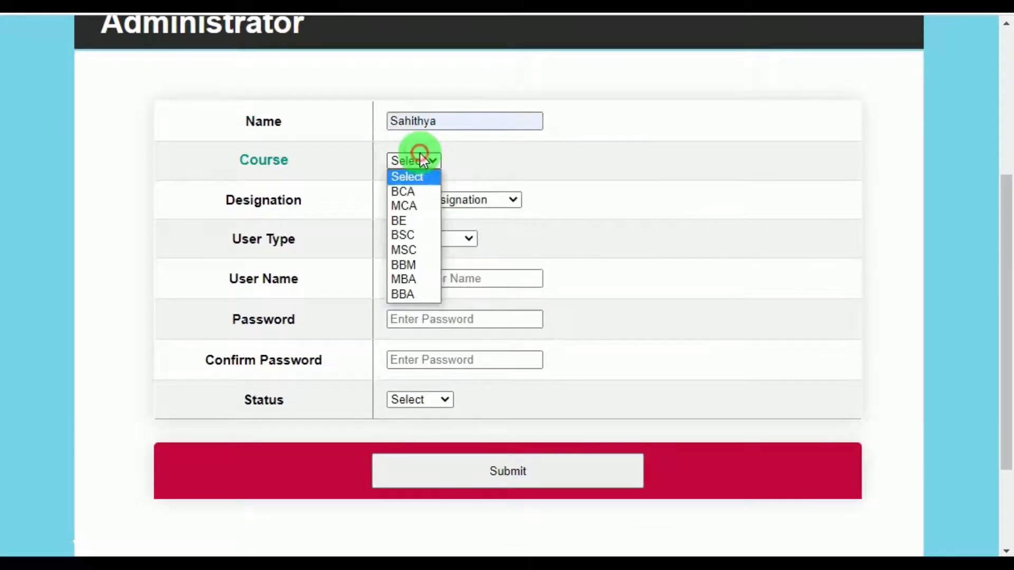
{"action": "left_click", "coordinate": [410, 192]}
{"action": "left_click", "coordinate": [466, 200]}
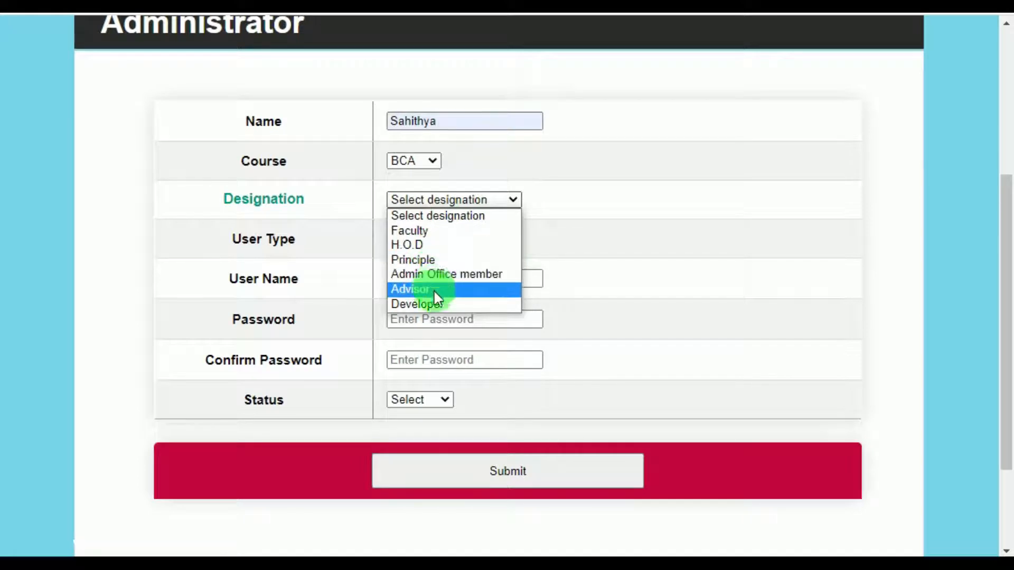
{"action": "left_click", "coordinate": [434, 232]}
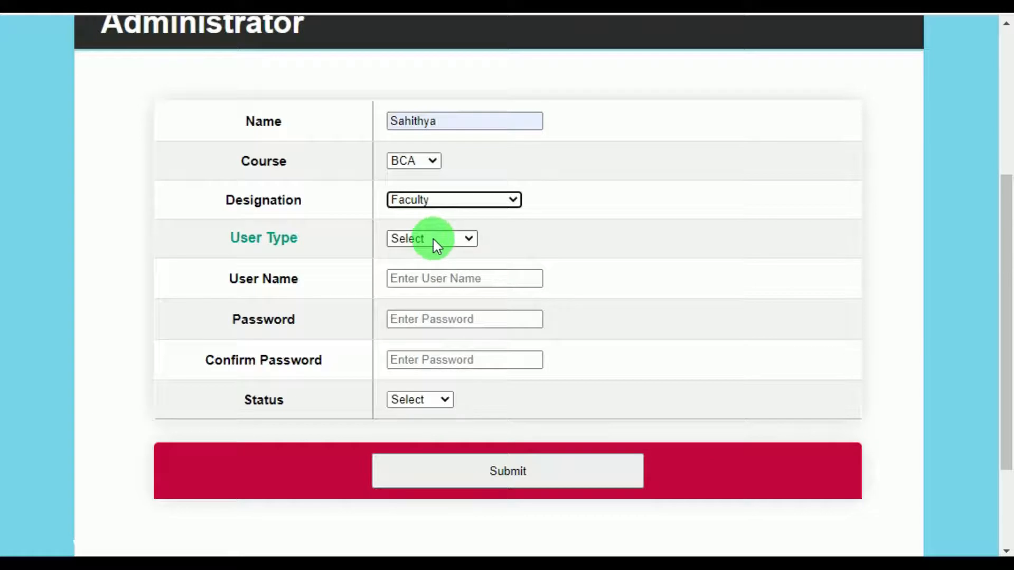
{"action": "left_click", "coordinate": [434, 241]}
{"action": "left_click", "coordinate": [432, 268]}
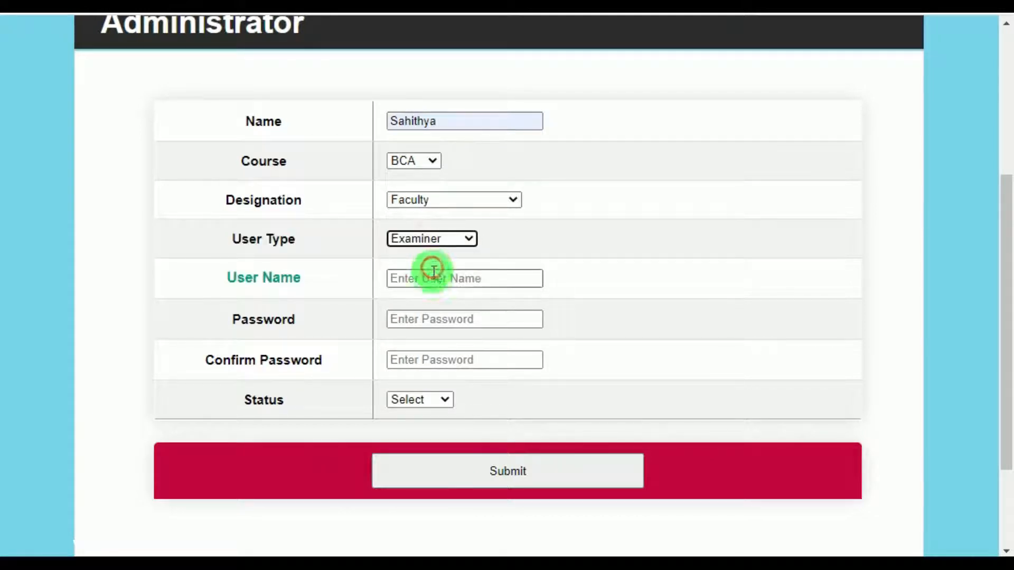
Enter the login user name, password and confirmation, set status Enabled, and submit.
{"action": "left_click", "coordinate": [432, 279]}
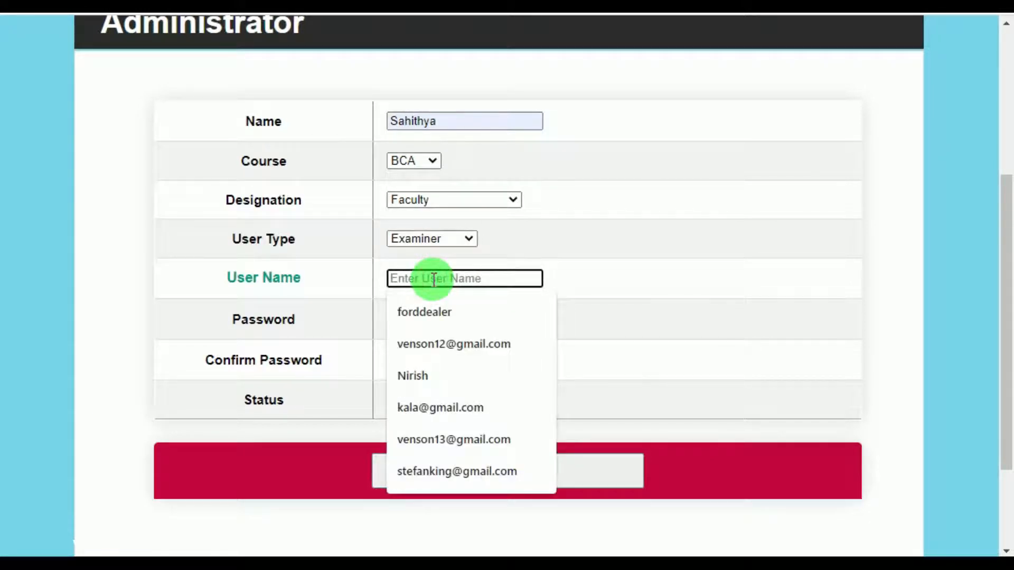
{"action": "type", "text": "sahithya"}
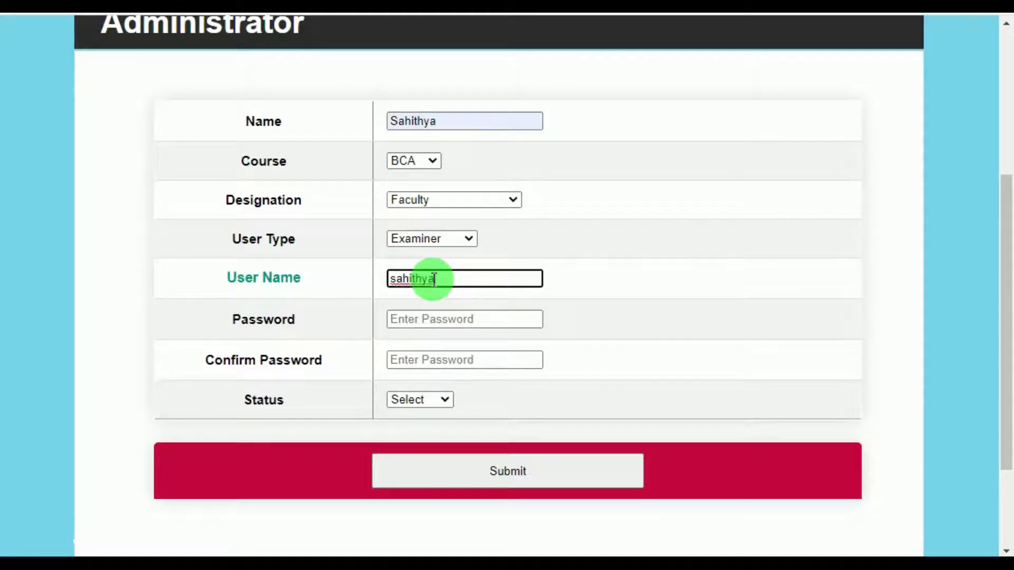
{"action": "double_click", "coordinate": [426, 278]}
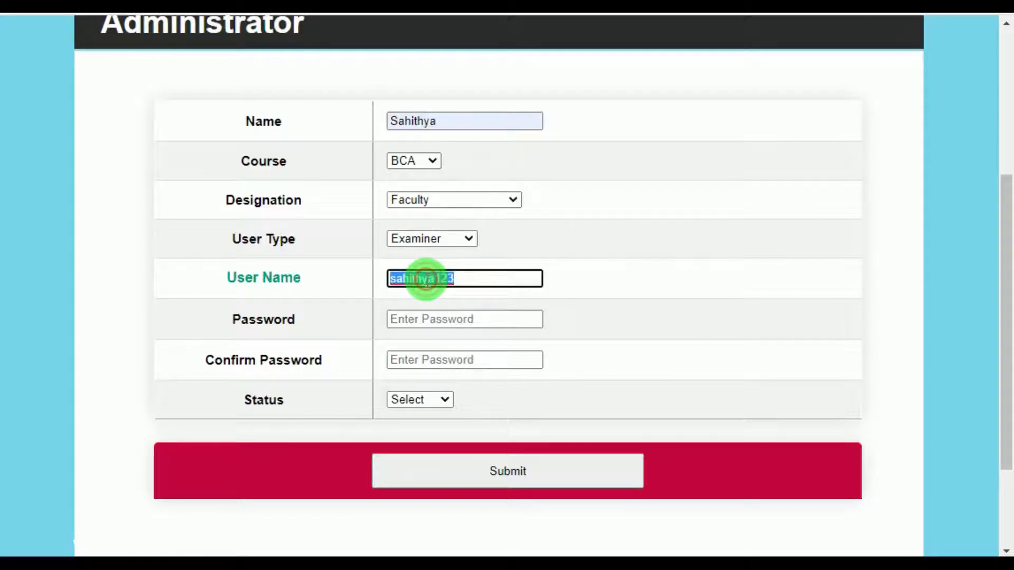
{"action": "left_click", "coordinate": [436, 319]}
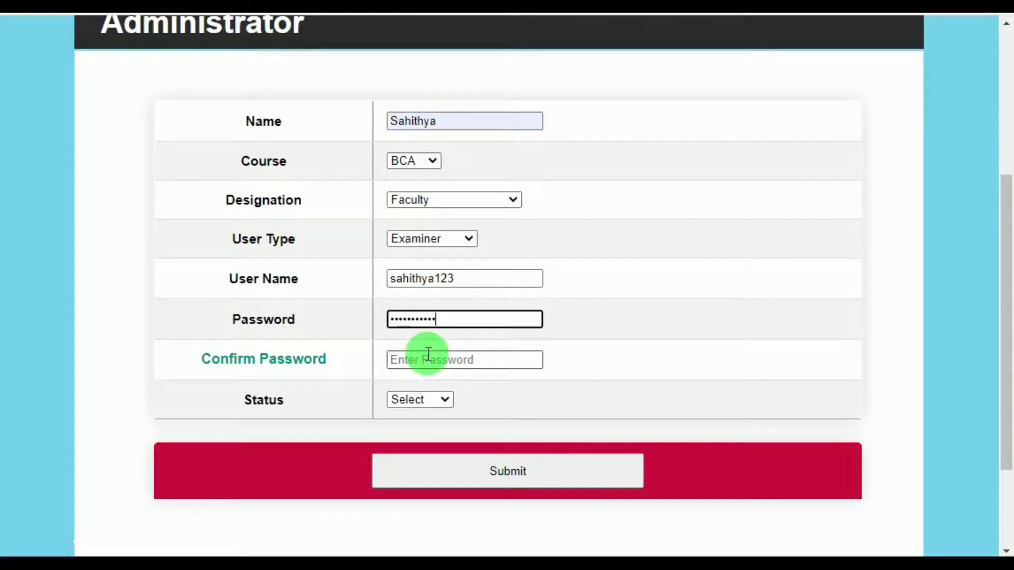
{"action": "left_click", "coordinate": [431, 360]}
{"action": "key", "text": "ctrl+v"}
{"action": "left_click", "coordinate": [430, 399]}
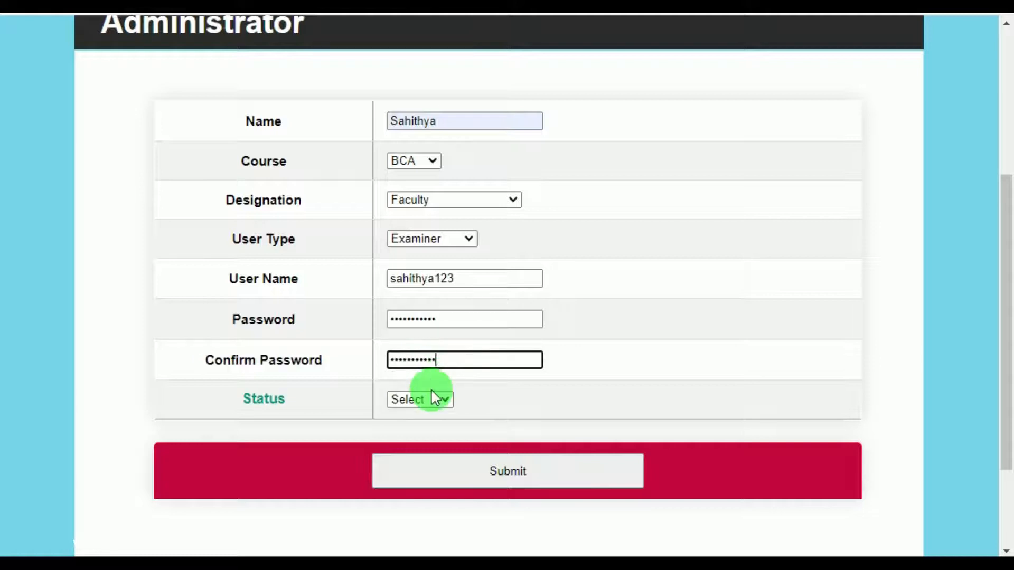
{"action": "left_click", "coordinate": [436, 431]}
{"action": "left_click", "coordinate": [502, 467]}
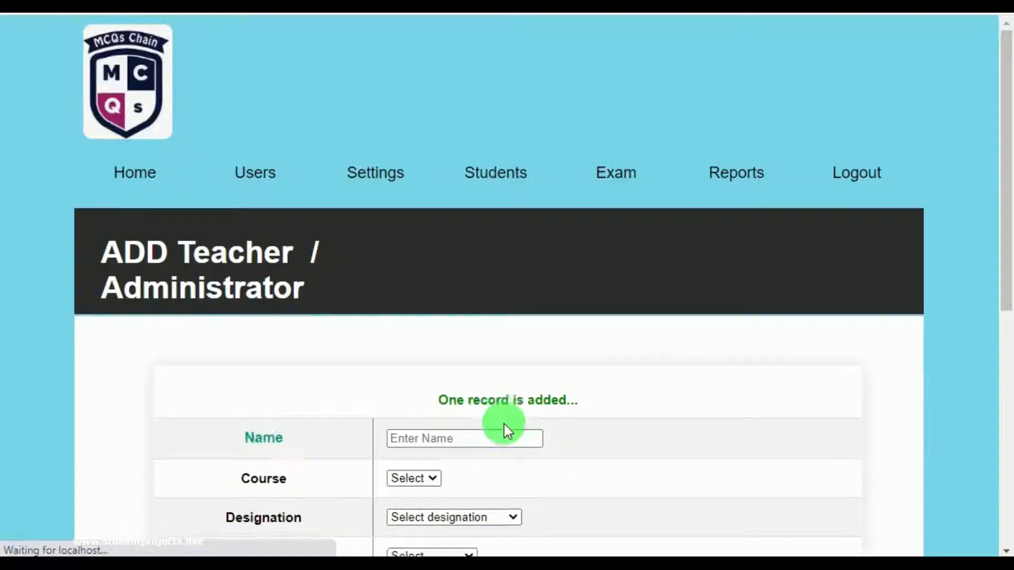
Open the View Users table, scroll it, and delete the second user account.
{"action": "mouse_move", "coordinate": [260, 214]}
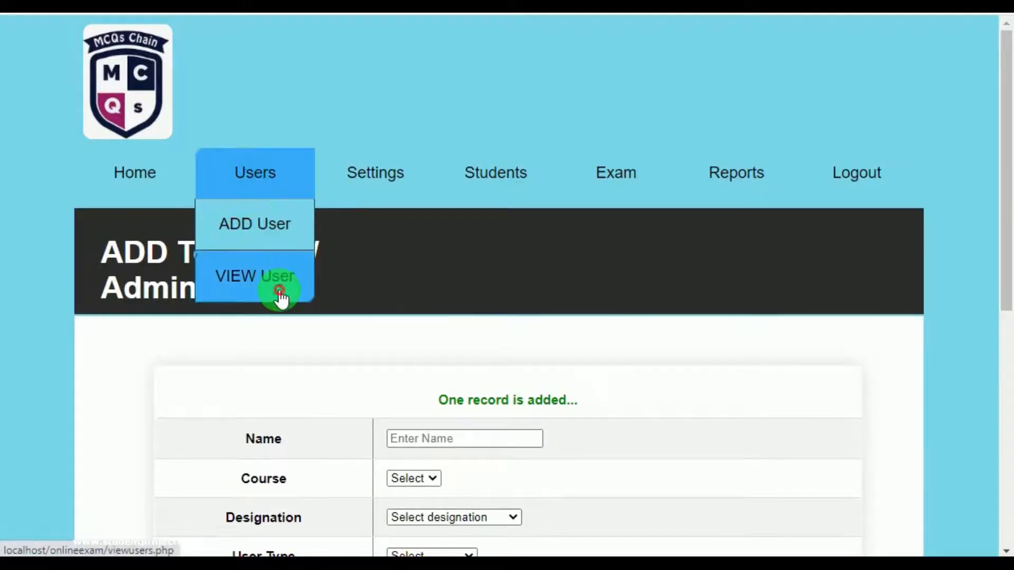
{"action": "left_click", "coordinate": [277, 288]}
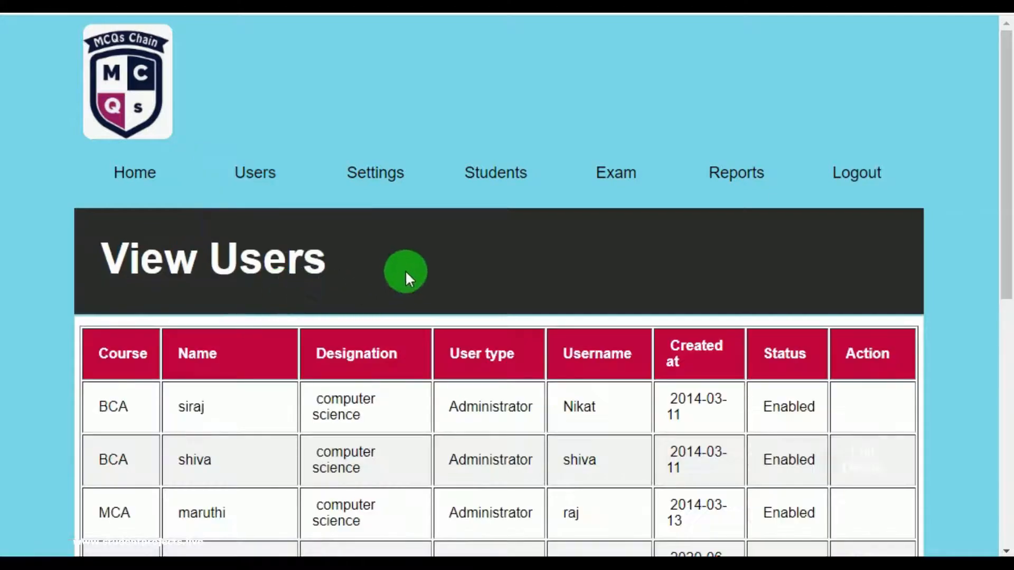
{"action": "scroll", "coordinate": [407, 272], "scroll_direction": "down", "scroll_amount": 7}
{"action": "scroll", "coordinate": [409, 272], "scroll_direction": "up", "scroll_amount": 3}
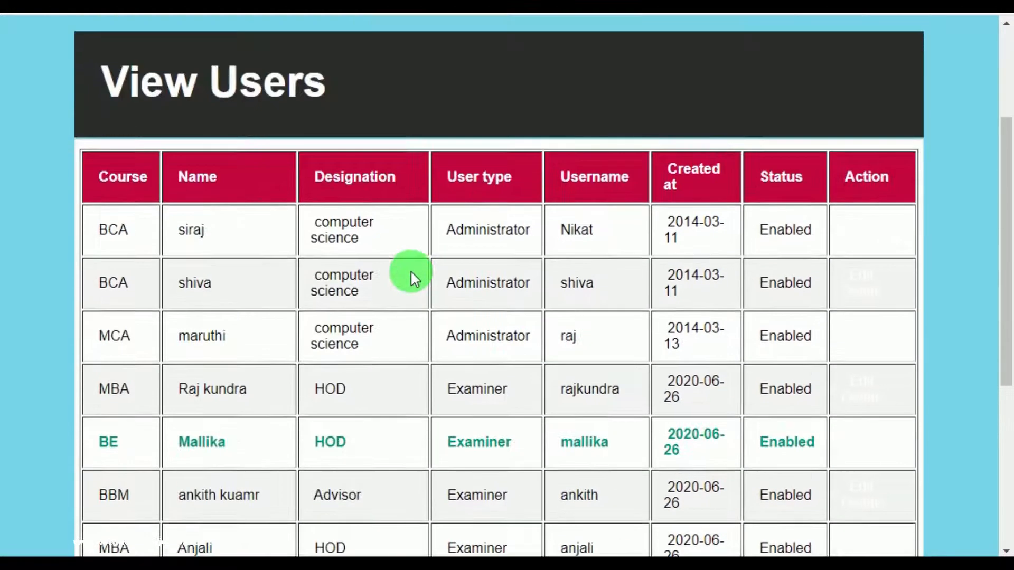
{"action": "mouse_move", "coordinate": [884, 239]}
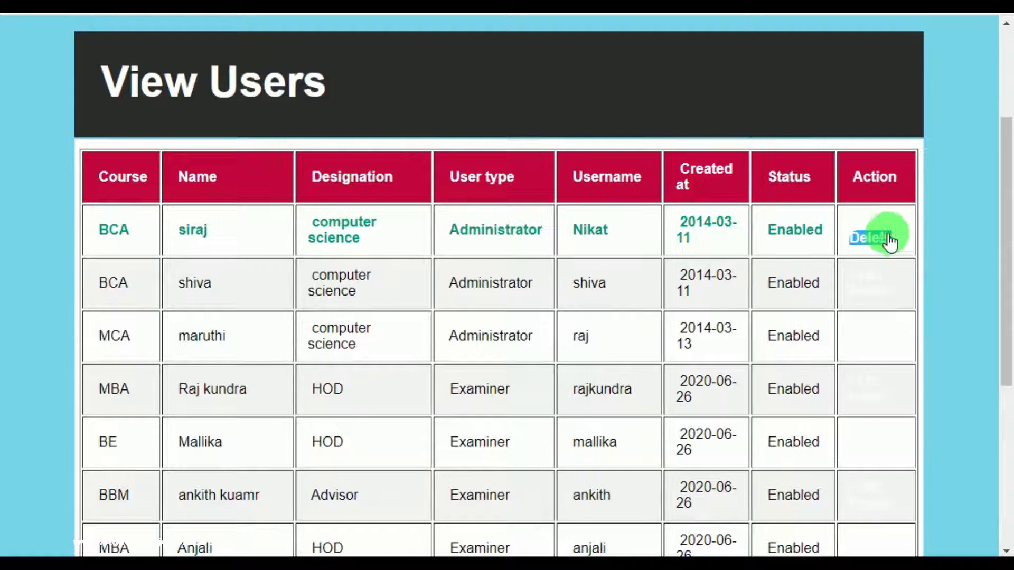
{"action": "mouse_move", "coordinate": [877, 287]}
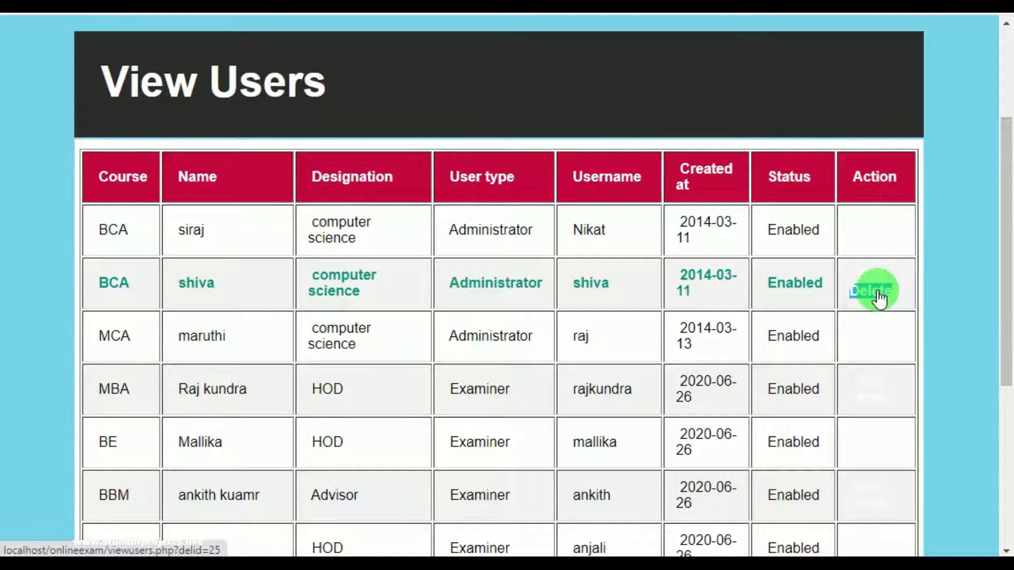
{"action": "left_click", "coordinate": [878, 295]}
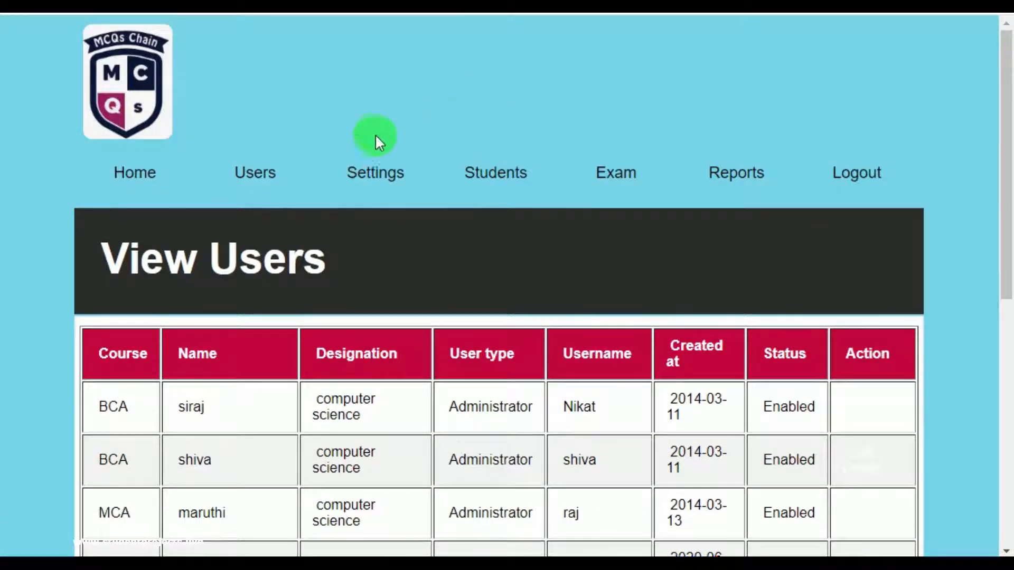
{"action": "mouse_move", "coordinate": [370, 182]}
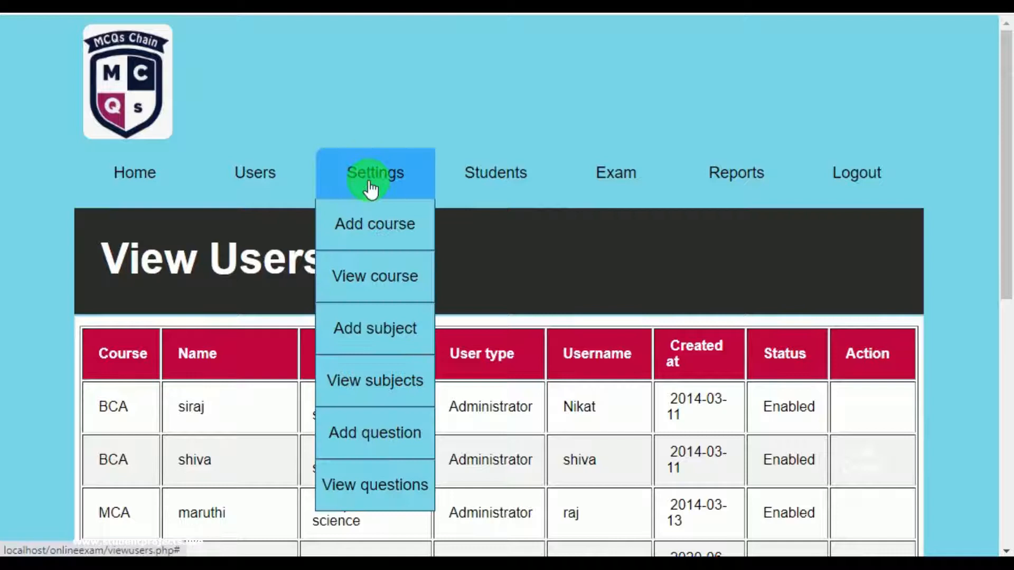
Open the Add question form and scroll through its fields.
{"action": "left_click", "coordinate": [397, 434]}
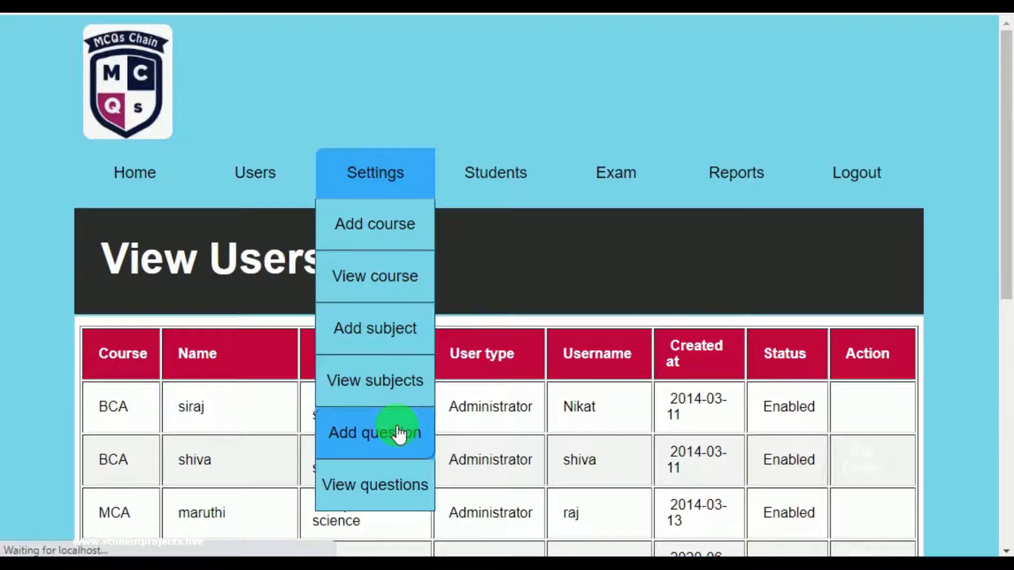
{"action": "scroll", "coordinate": [458, 358], "scroll_direction": "down", "scroll_amount": 2}
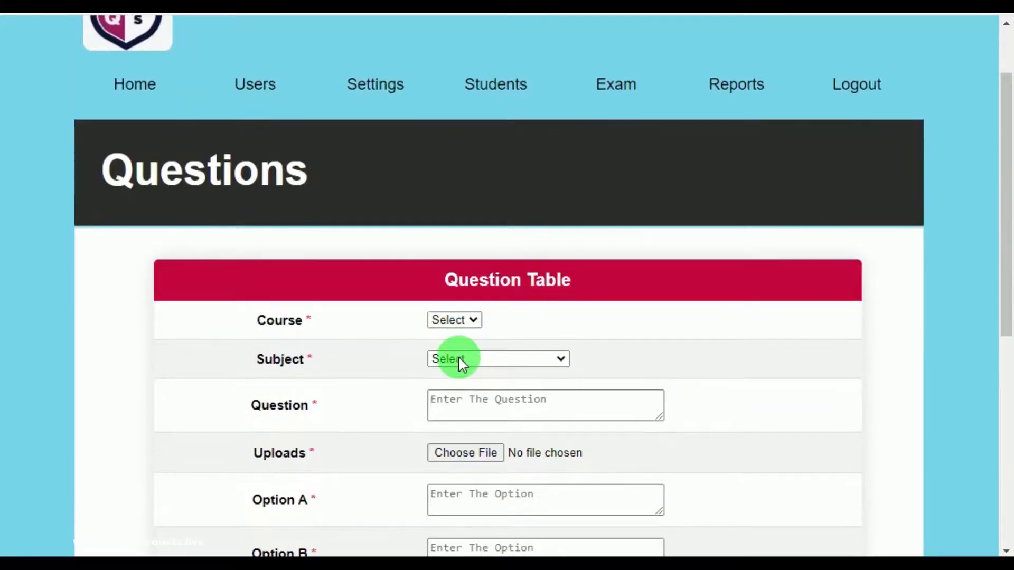
{"action": "scroll", "coordinate": [460, 360], "scroll_direction": "down", "scroll_amount": 3}
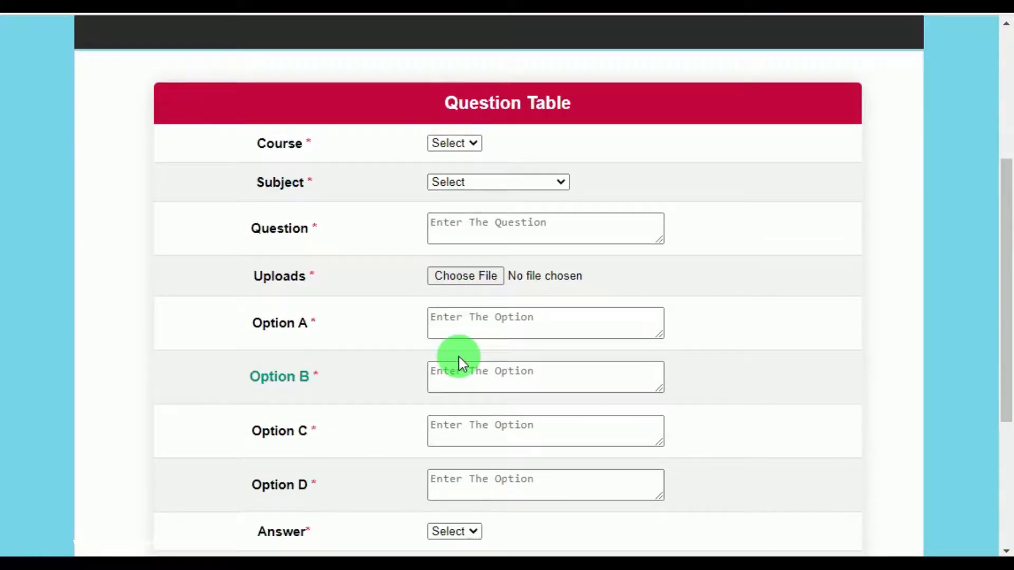
{"action": "scroll", "coordinate": [459, 359], "scroll_direction": "down", "scroll_amount": 3}
{"action": "scroll", "coordinate": [459, 359], "scroll_direction": "up", "scroll_amount": 8}
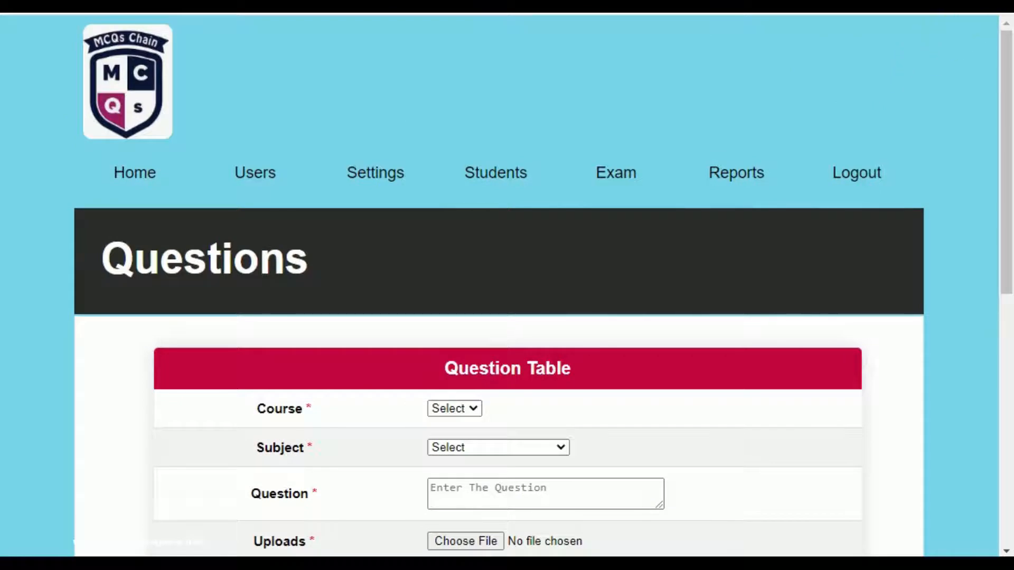
{"action": "scroll", "coordinate": [380, 249], "scroll_direction": "down", "scroll_amount": 8}
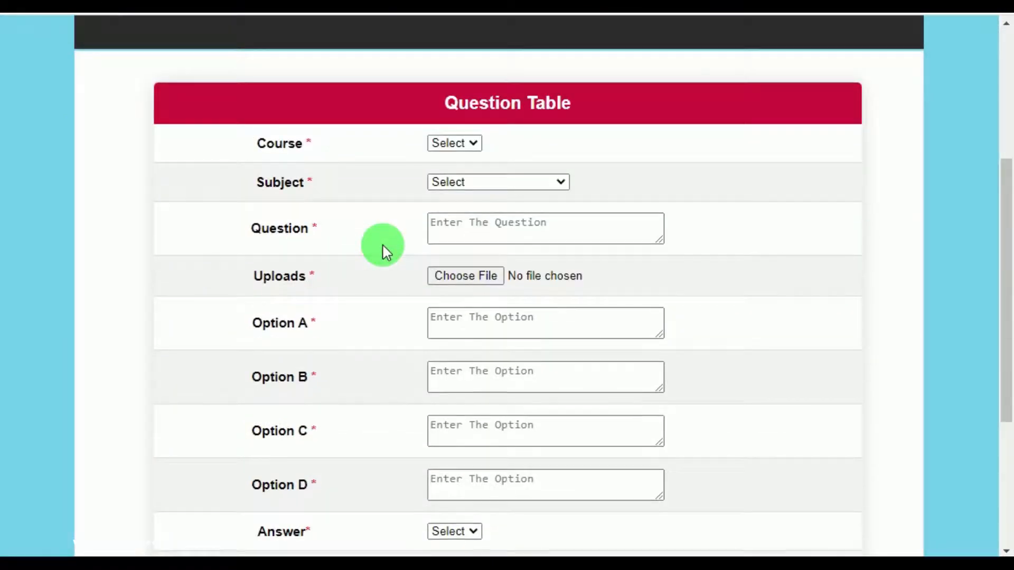
{"action": "scroll", "coordinate": [380, 249], "scroll_direction": "up", "scroll_amount": 6}
{"action": "scroll", "coordinate": [382, 243], "scroll_direction": "up", "scroll_amount": 2}
List the BCA Software Programming questions and delete the 'SE Means' question.
{"action": "mouse_move", "coordinate": [380, 181]}
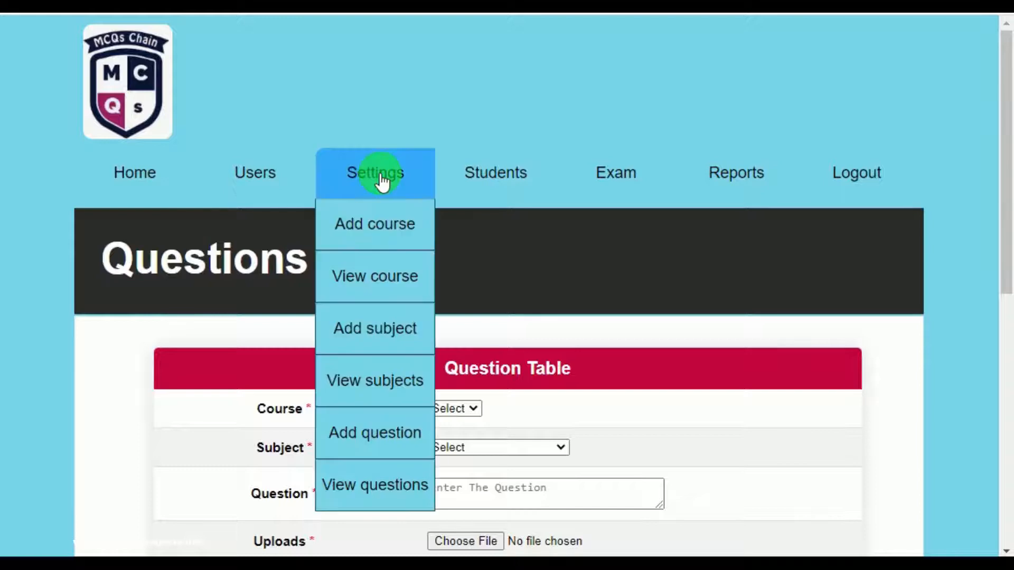
{"action": "left_click", "coordinate": [404, 480]}
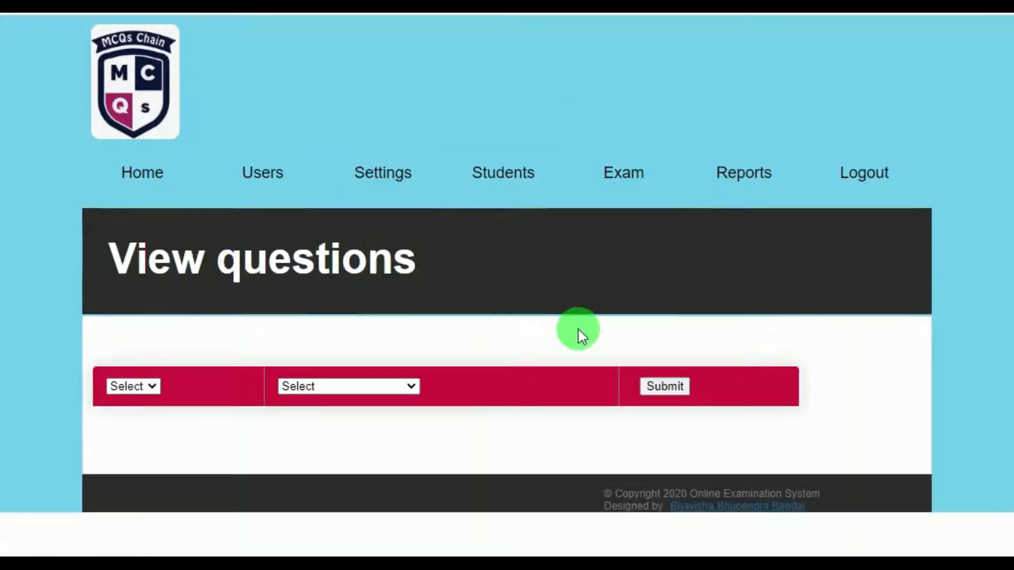
{"action": "left_click", "coordinate": [138, 386]}
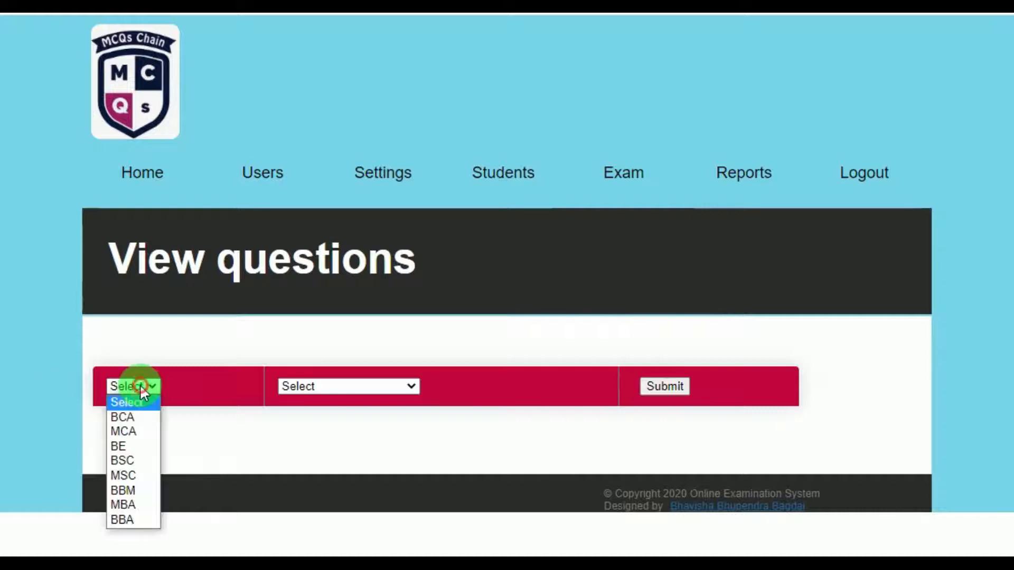
{"action": "left_click", "coordinate": [132, 417]}
{"action": "left_click", "coordinate": [296, 387]}
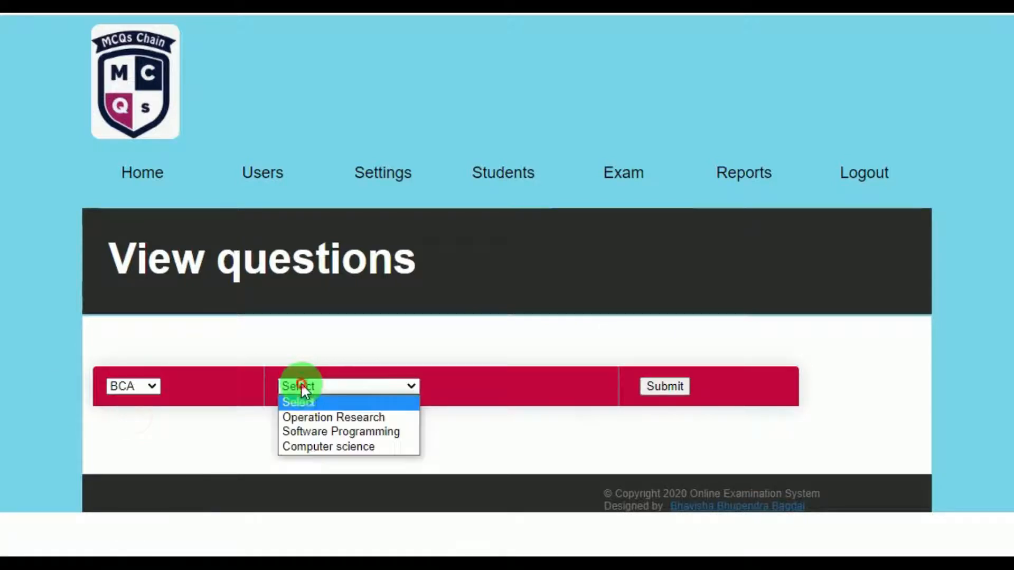
{"action": "left_click", "coordinate": [314, 432]}
{"action": "left_click", "coordinate": [672, 385]}
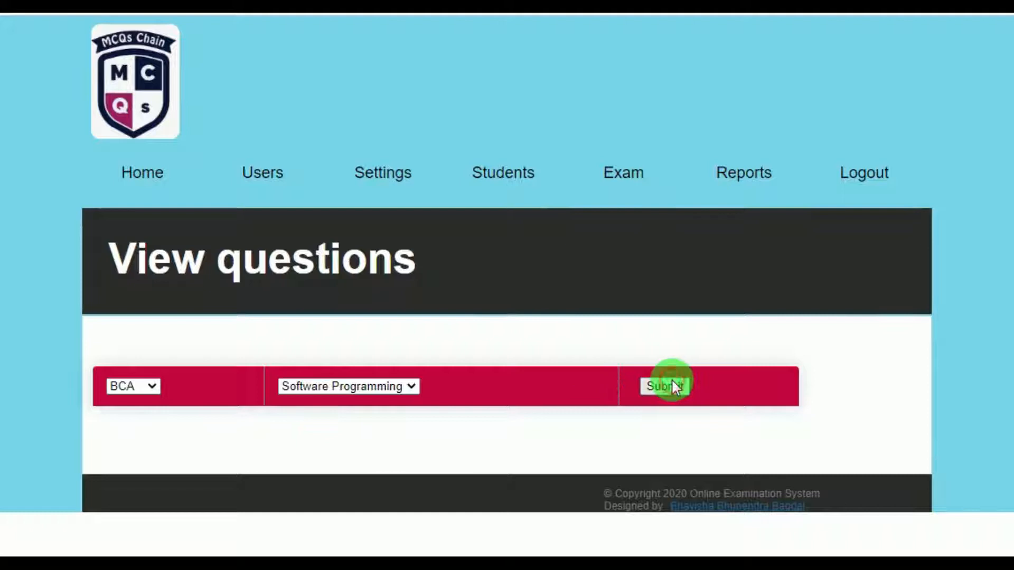
{"action": "scroll", "coordinate": [374, 329], "scroll_direction": "down", "scroll_amount": 1}
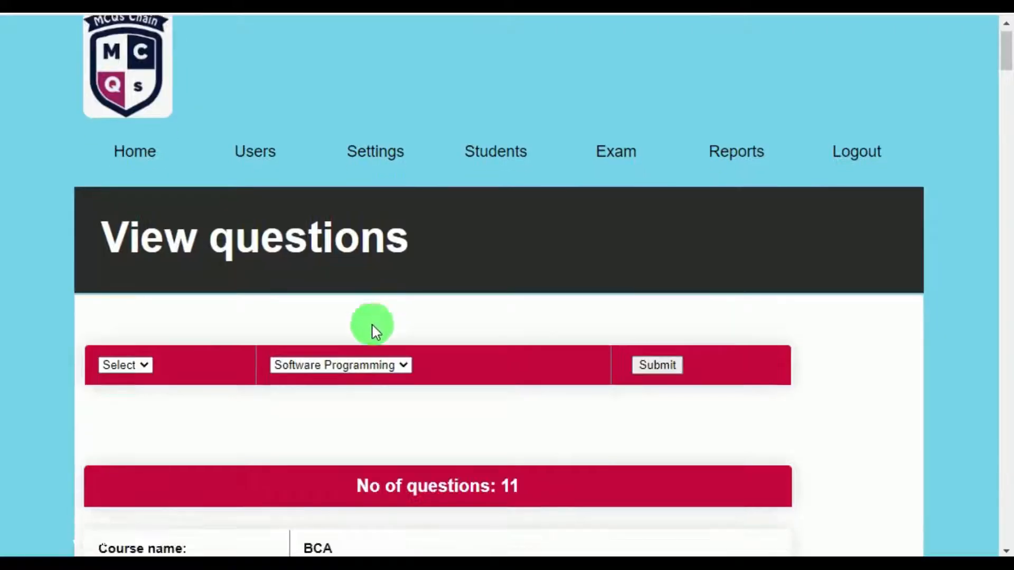
{"action": "scroll", "coordinate": [373, 327], "scroll_direction": "down", "scroll_amount": 18}
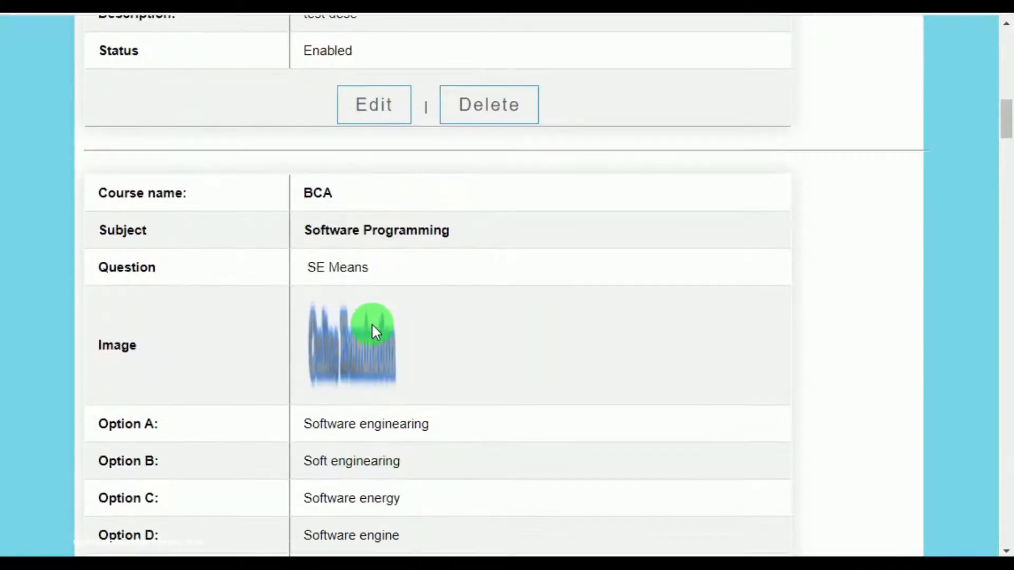
{"action": "left_click", "coordinate": [479, 117]}
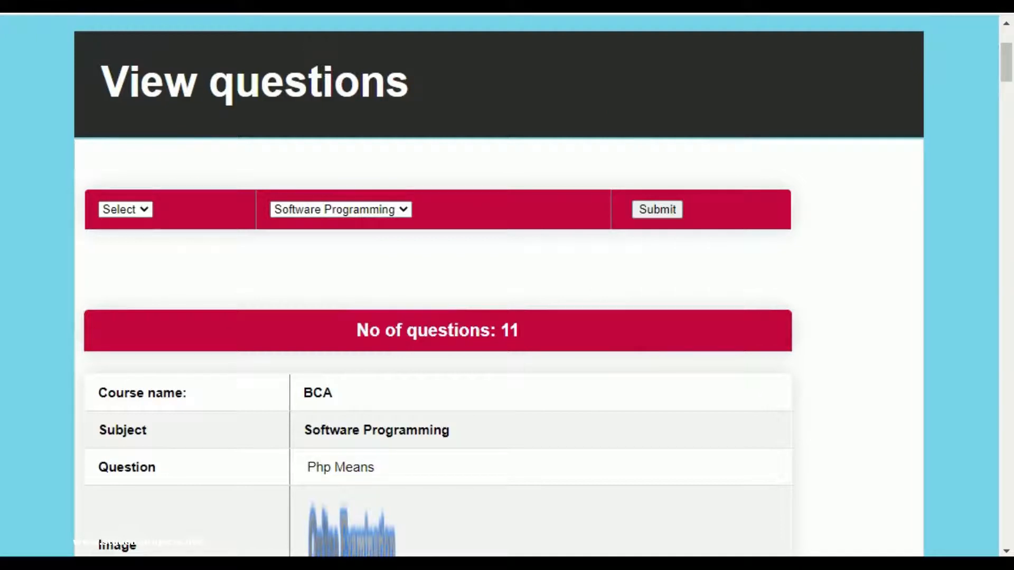
{"action": "scroll", "coordinate": [433, 66], "scroll_direction": "up", "scroll_amount": 3}
On the Add student form, enter the student's name, registration number, and a matching password twice.
{"action": "mouse_move", "coordinate": [499, 186]}
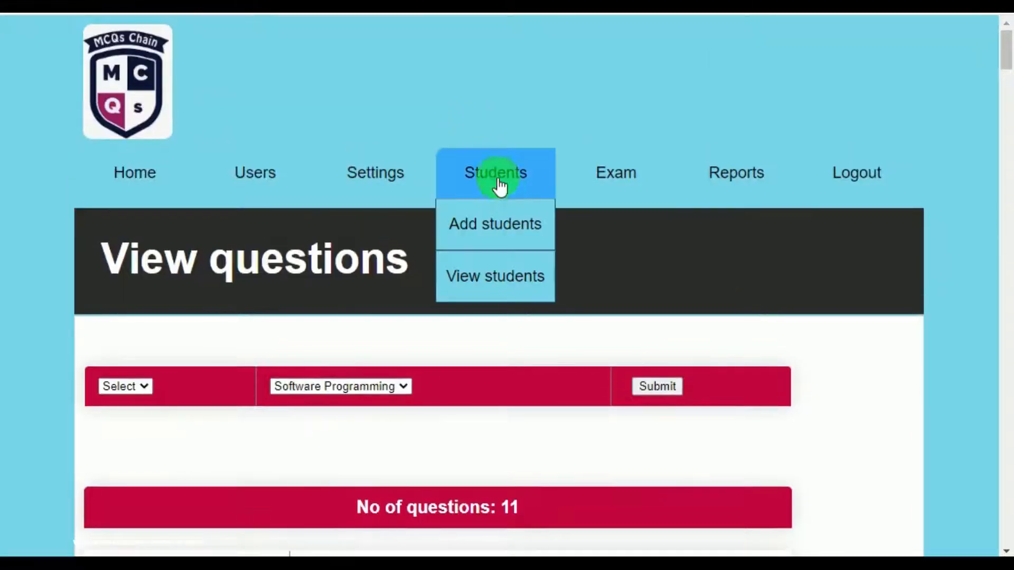
{"action": "left_click", "coordinate": [500, 224]}
{"action": "scroll", "coordinate": [409, 322], "scroll_direction": "down", "scroll_amount": 3}
{"action": "left_click", "coordinate": [457, 194]}
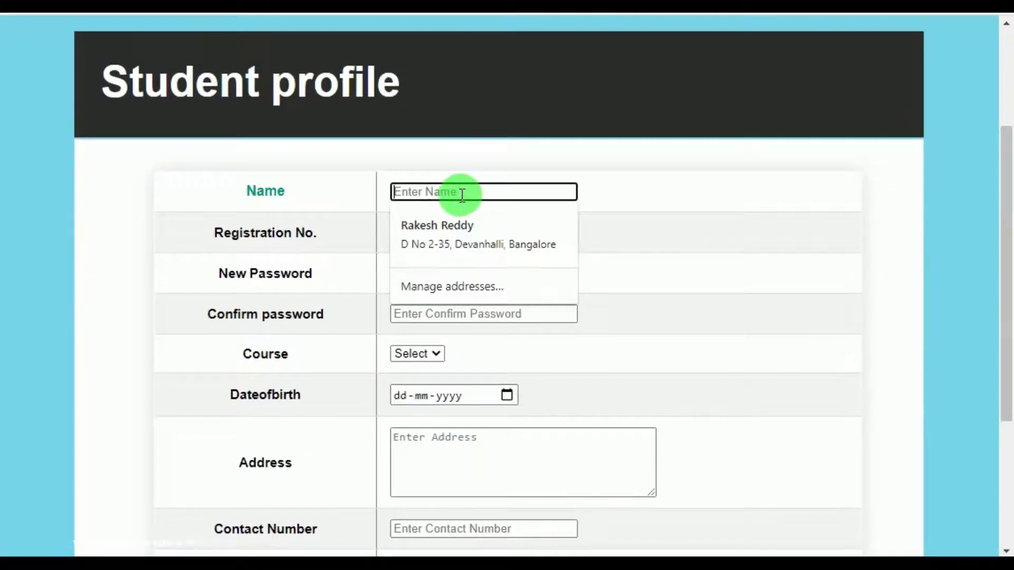
{"action": "type", "text": "nidh"}
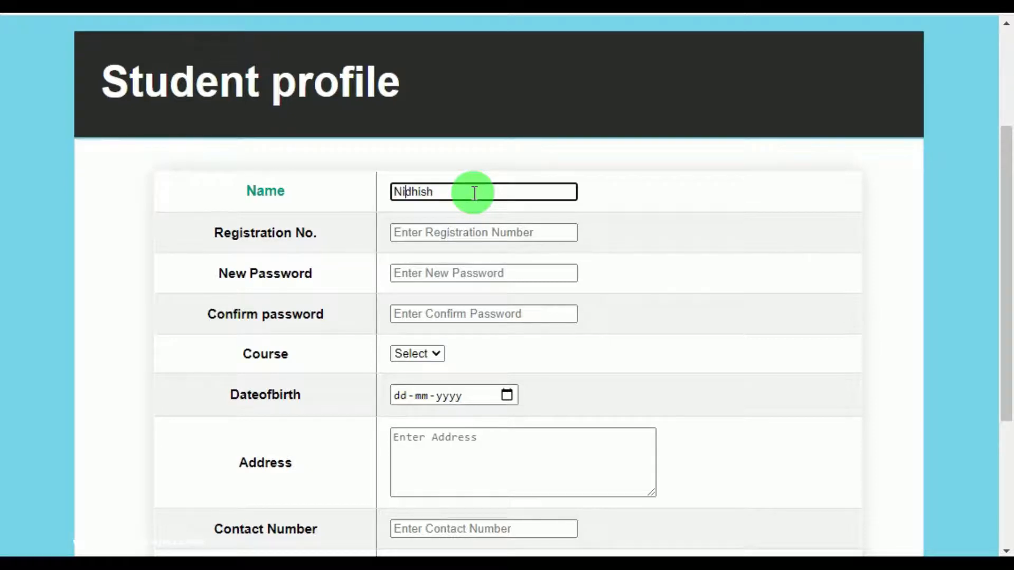
{"action": "left_click", "coordinate": [477, 237]}
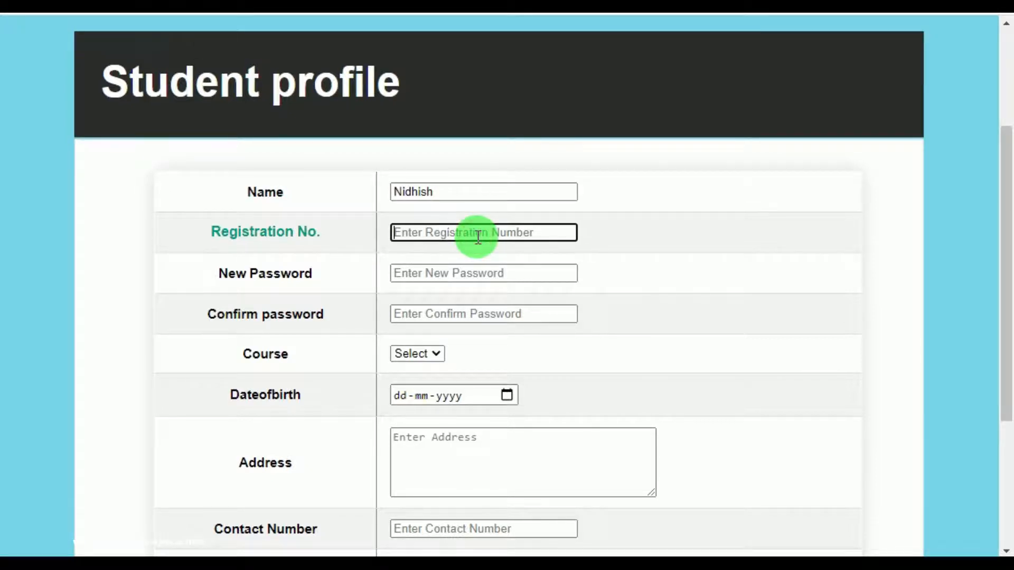
{"action": "type", "text": "2020145"}
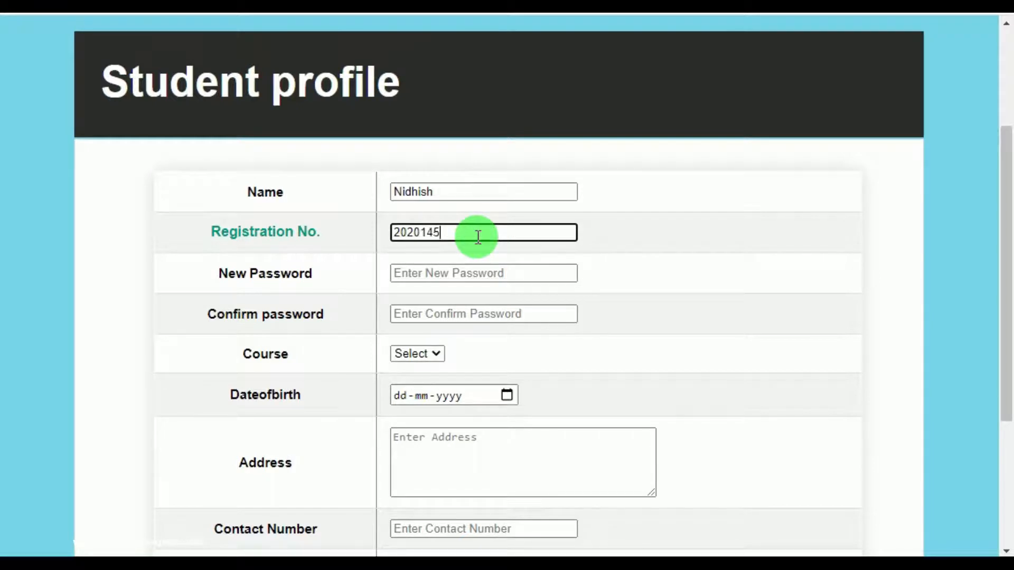
{"action": "type", "text": "67"}
{"action": "left_click", "coordinate": [464, 272]}
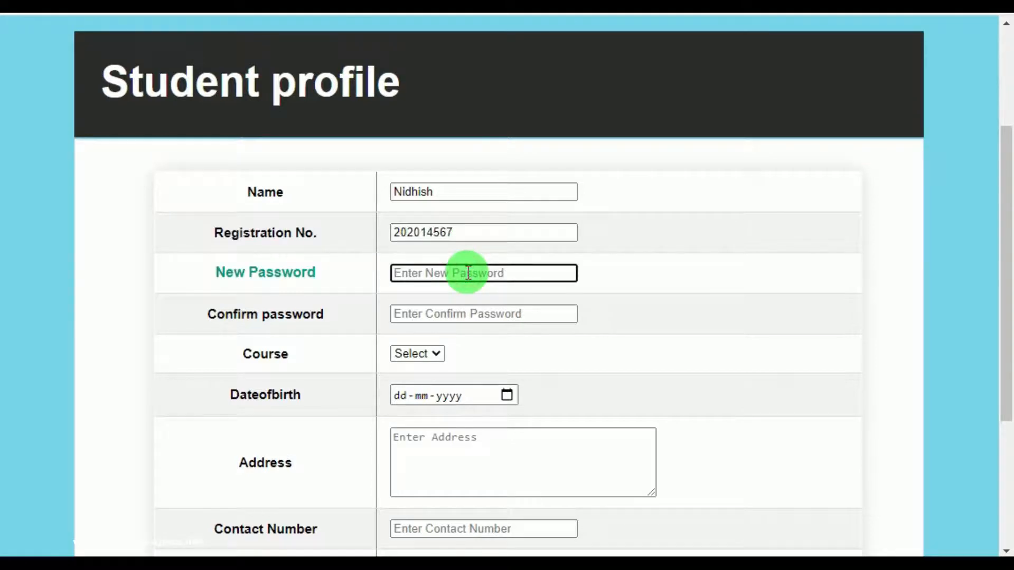
{"action": "left_click", "coordinate": [478, 315]}
{"action": "type", "text": "12"}
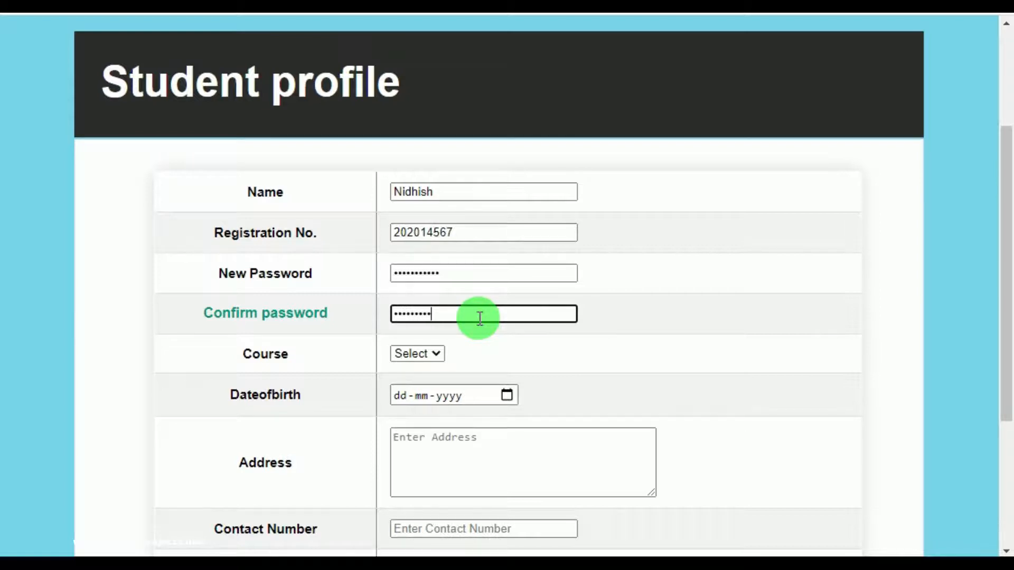
Set the student's course to BCA and birth date to 21 February 1998.
{"action": "left_click", "coordinate": [431, 353]}
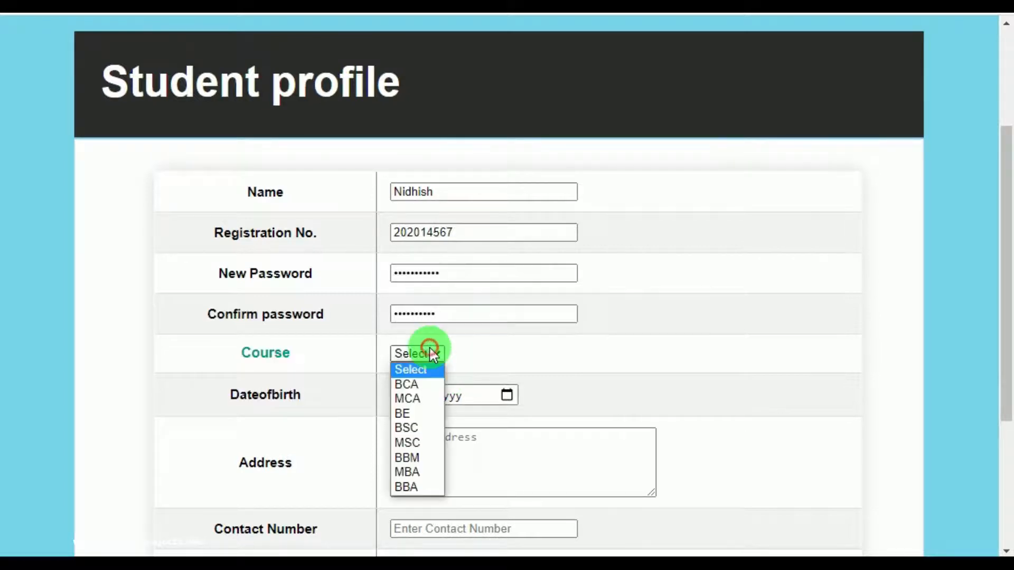
{"action": "left_click", "coordinate": [417, 385]}
{"action": "left_click", "coordinate": [506, 396]}
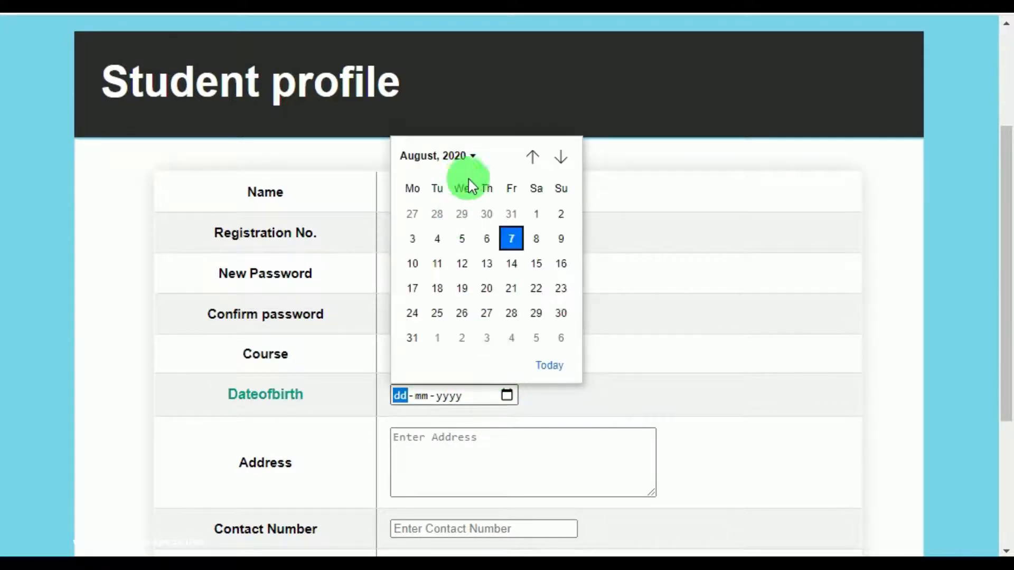
{"action": "left_click", "coordinate": [472, 155]}
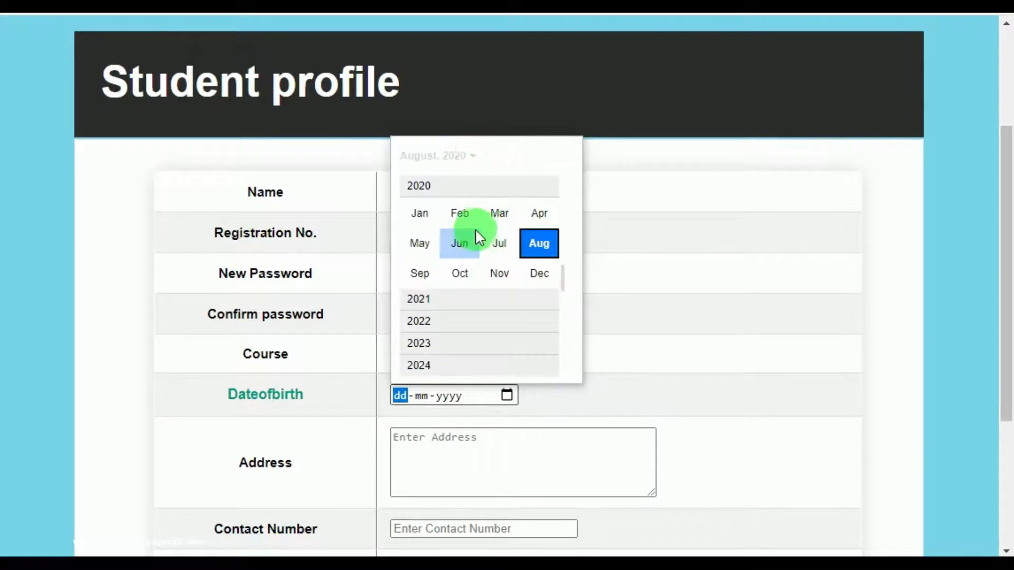
{"action": "scroll", "coordinate": [451, 209], "scroll_direction": "up", "scroll_amount": 5}
{"action": "scroll", "coordinate": [450, 201], "scroll_direction": "up", "scroll_amount": 5}
{"action": "scroll", "coordinate": [454, 206], "scroll_direction": "up", "scroll_amount": 2}
{"action": "scroll", "coordinate": [420, 216], "scroll_direction": "up", "scroll_amount": 1}
{"action": "left_click", "coordinate": [426, 188]}
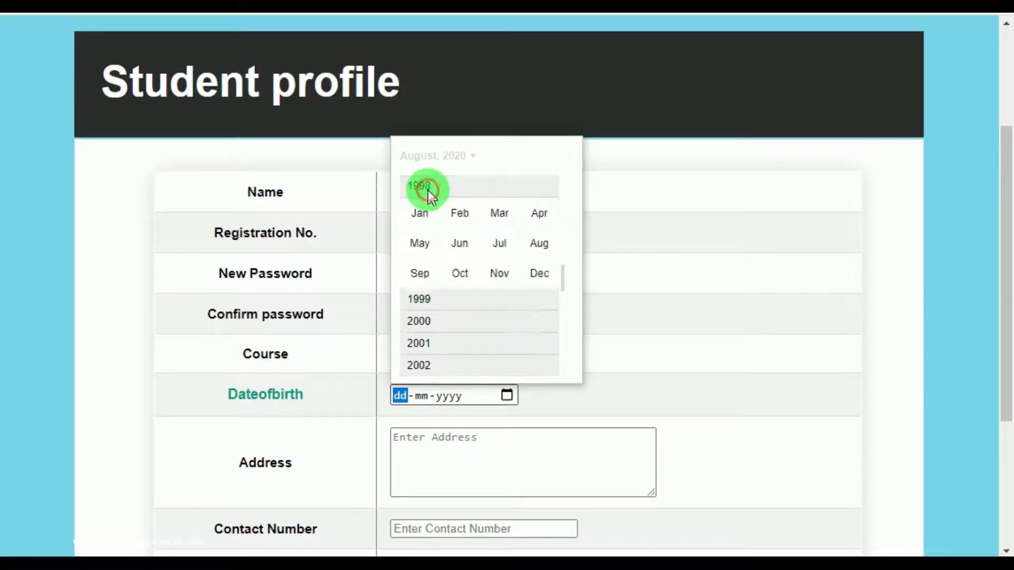
{"action": "left_click", "coordinate": [460, 217]}
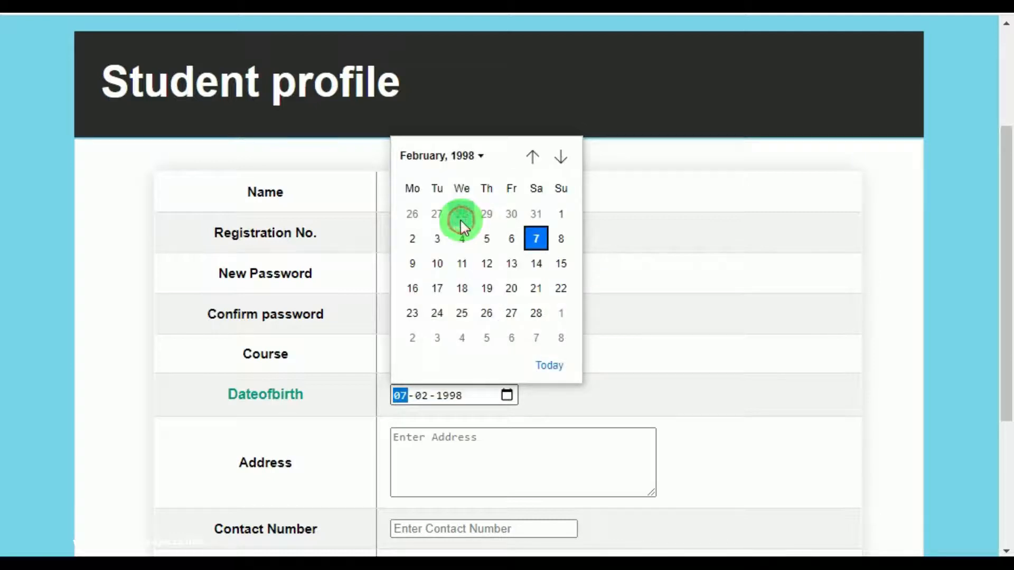
{"action": "left_click", "coordinate": [536, 289]}
Fill the address and contact number from a saved suggestion and set Status to Enabled.
{"action": "scroll", "coordinate": [436, 385], "scroll_direction": "down", "scroll_amount": 2}
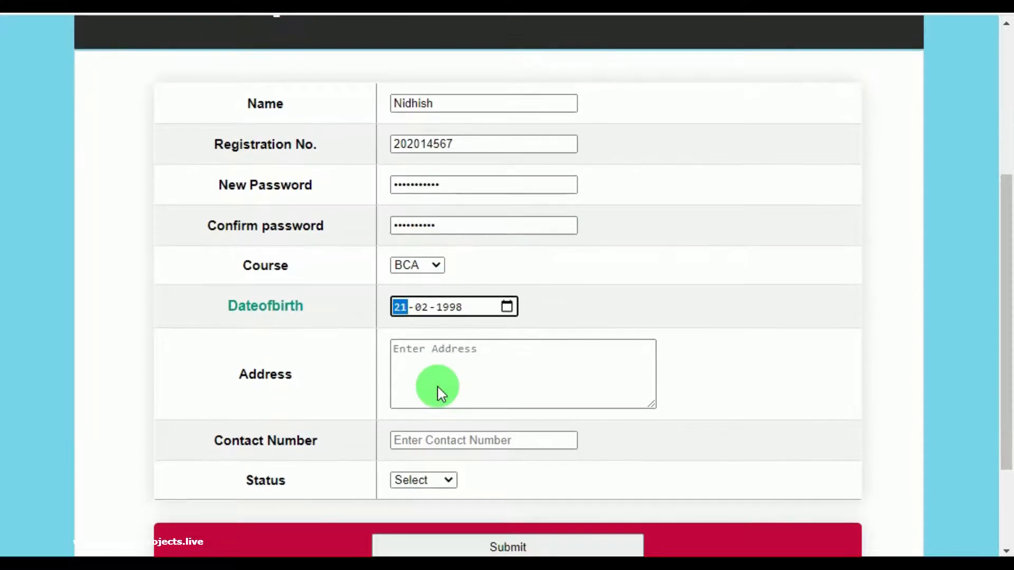
{"action": "left_click", "coordinate": [437, 386]}
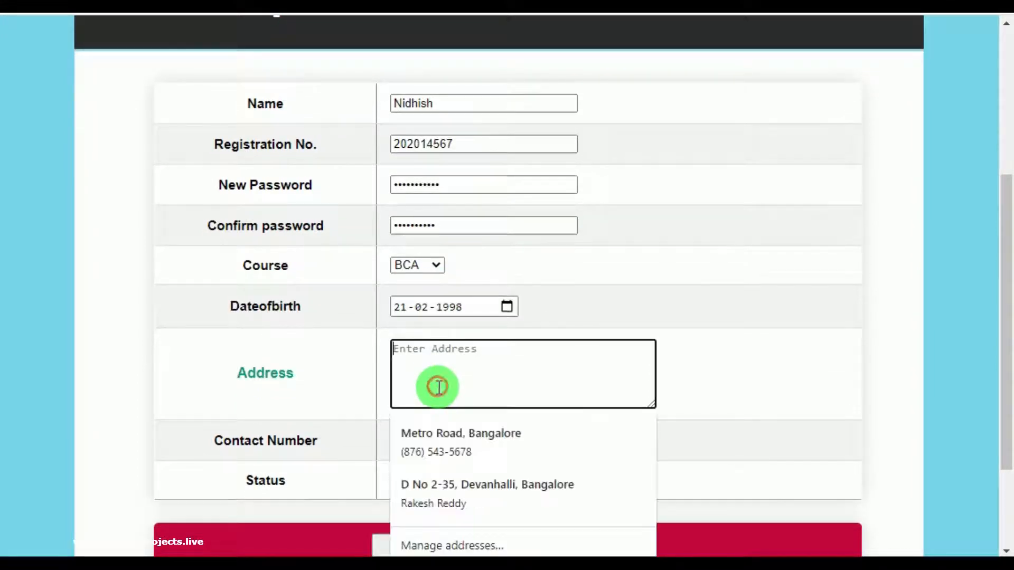
{"action": "left_click", "coordinate": [456, 438]}
{"action": "scroll", "coordinate": [457, 439], "scroll_direction": "down", "scroll_amount": 2}
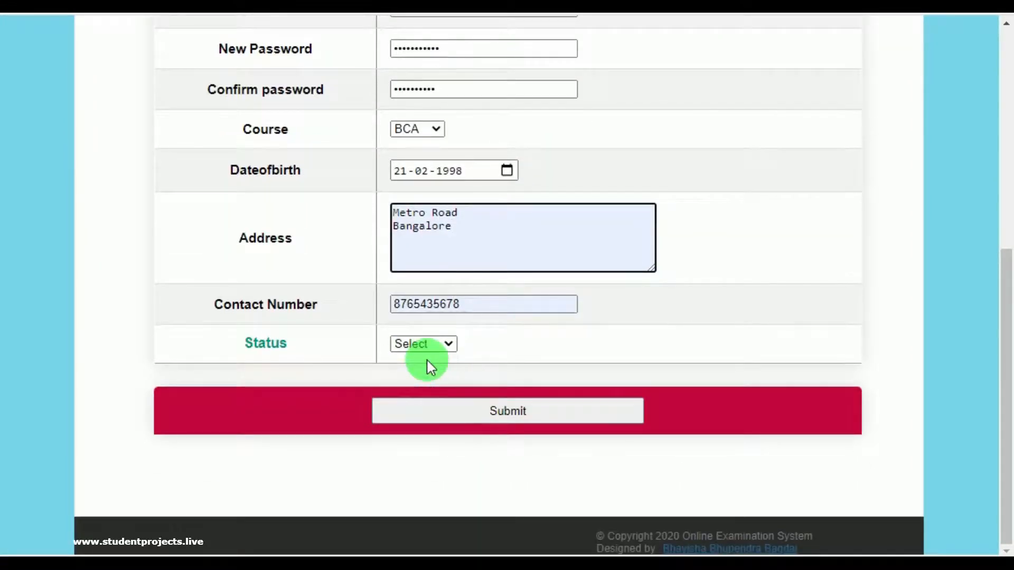
{"action": "left_click", "coordinate": [437, 342]}
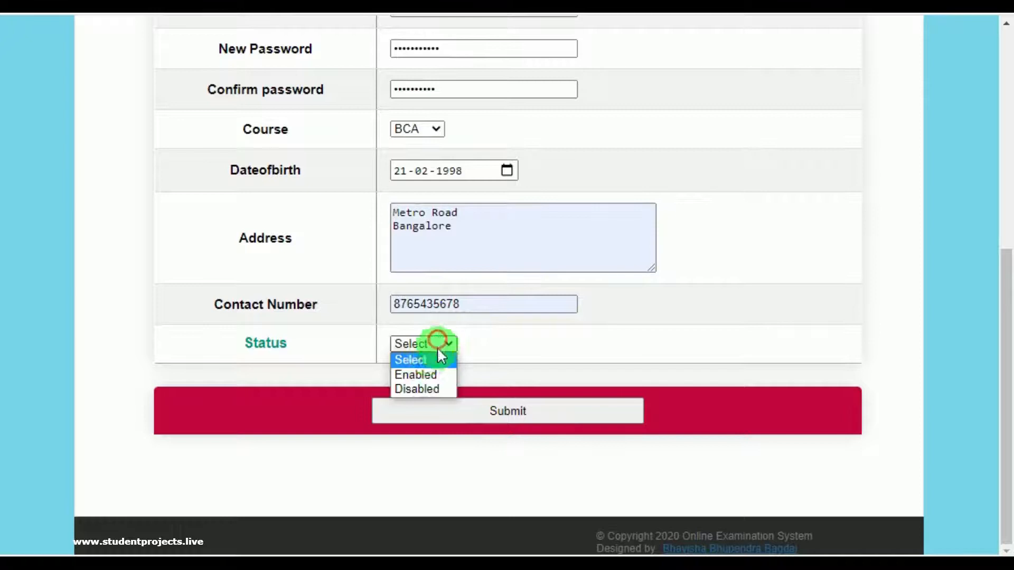
{"action": "left_click", "coordinate": [427, 375]}
Submit the profile, dismiss the mismatch alert, retype both passwords, and resubmit successfully.
{"action": "left_click", "coordinate": [518, 410]}
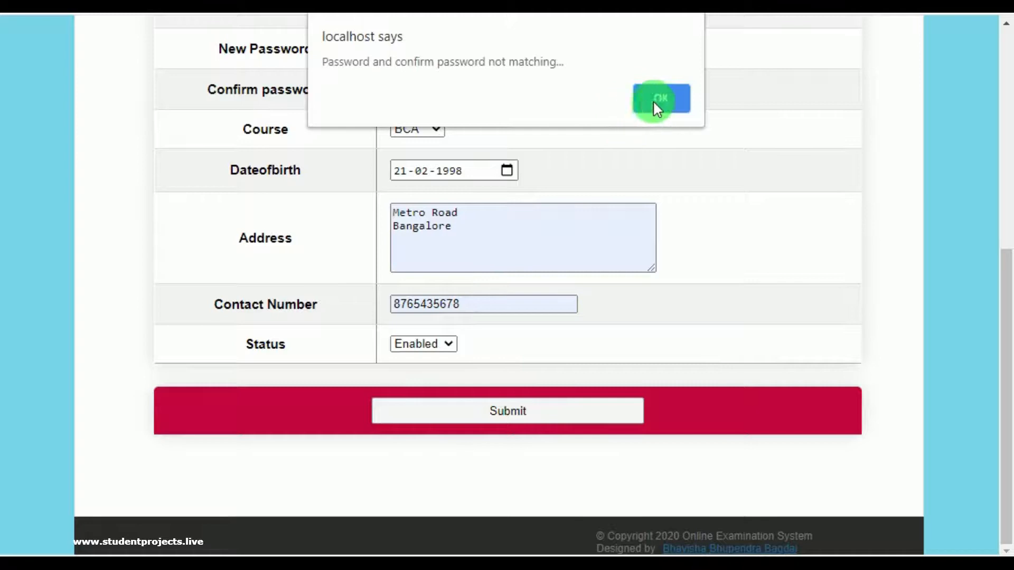
{"action": "left_click", "coordinate": [628, 223]}
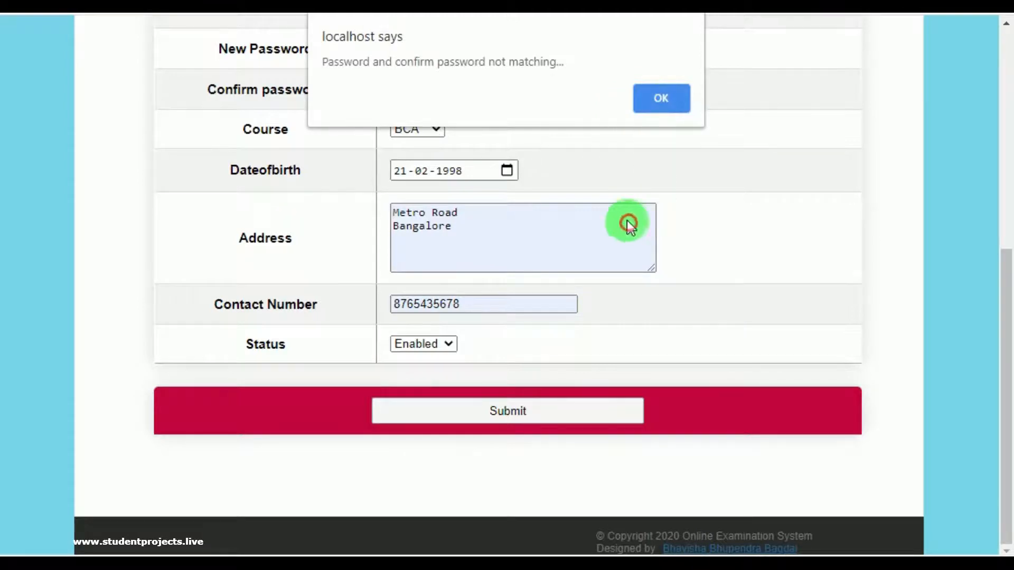
{"action": "left_click", "coordinate": [660, 100]}
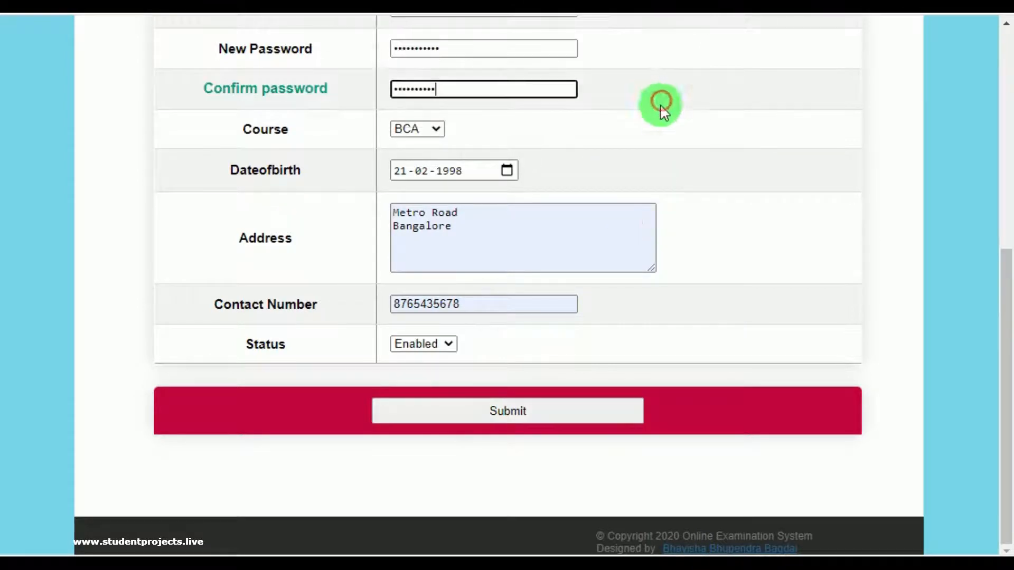
{"action": "double_click", "coordinate": [455, 49]}
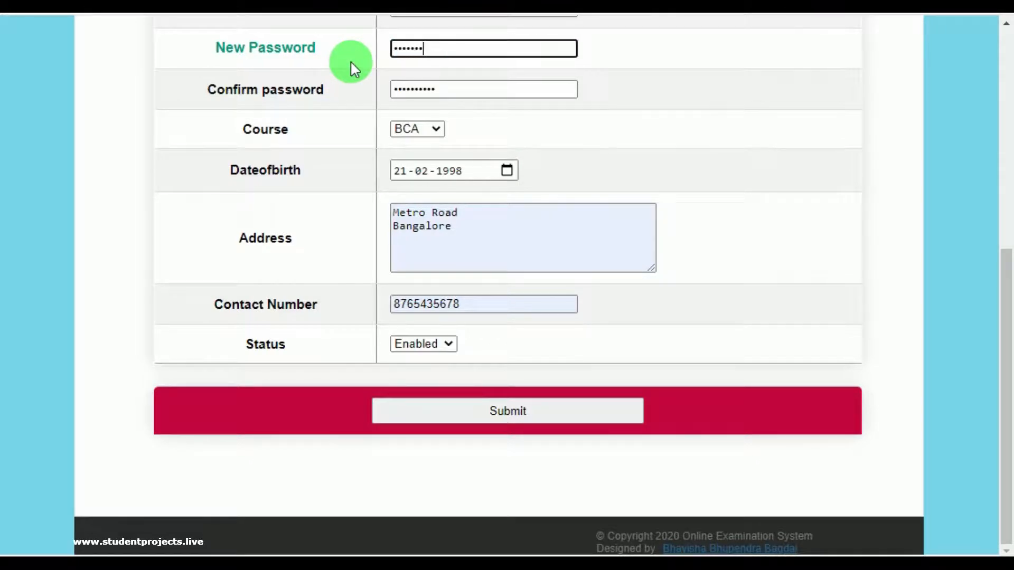
{"action": "double_click", "coordinate": [461, 90]}
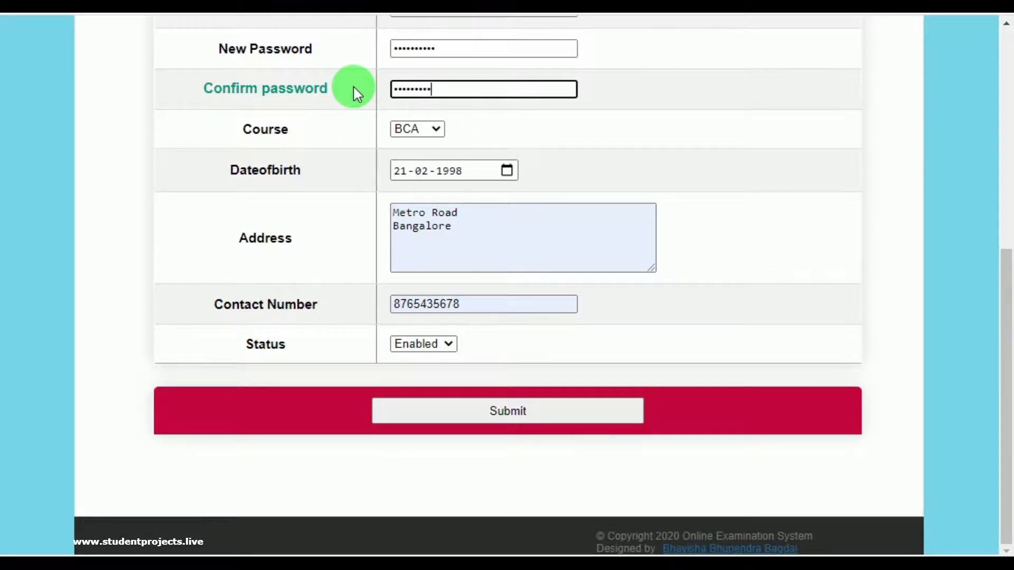
{"action": "left_click", "coordinate": [515, 411]}
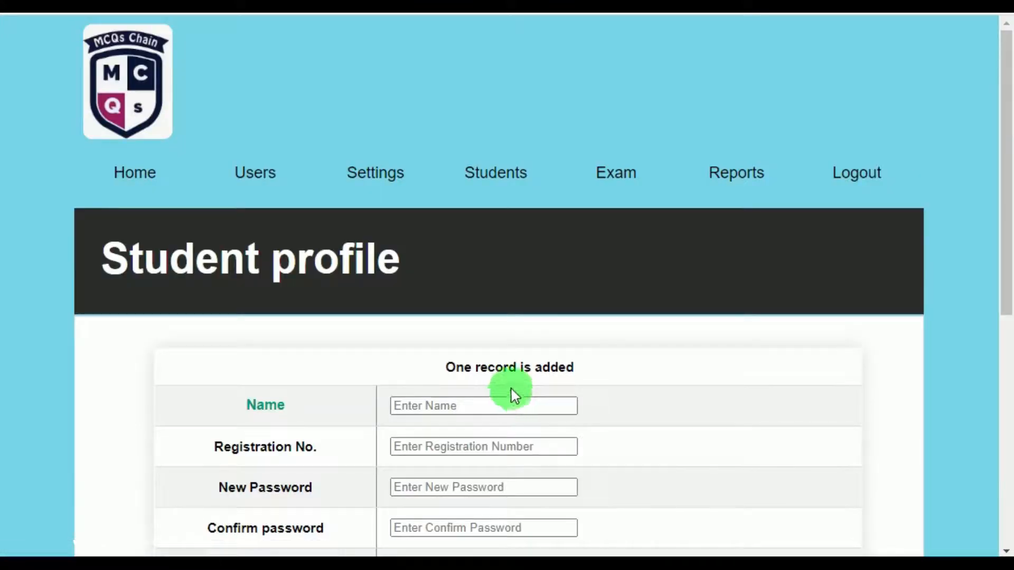
{"action": "mouse_move", "coordinate": [489, 170]}
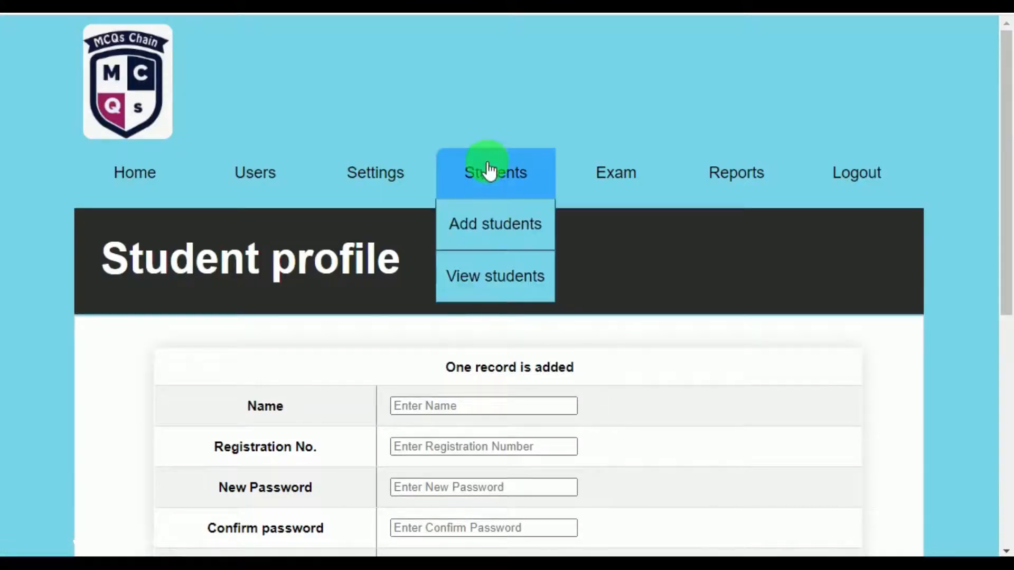
{"action": "left_click", "coordinate": [495, 289]}
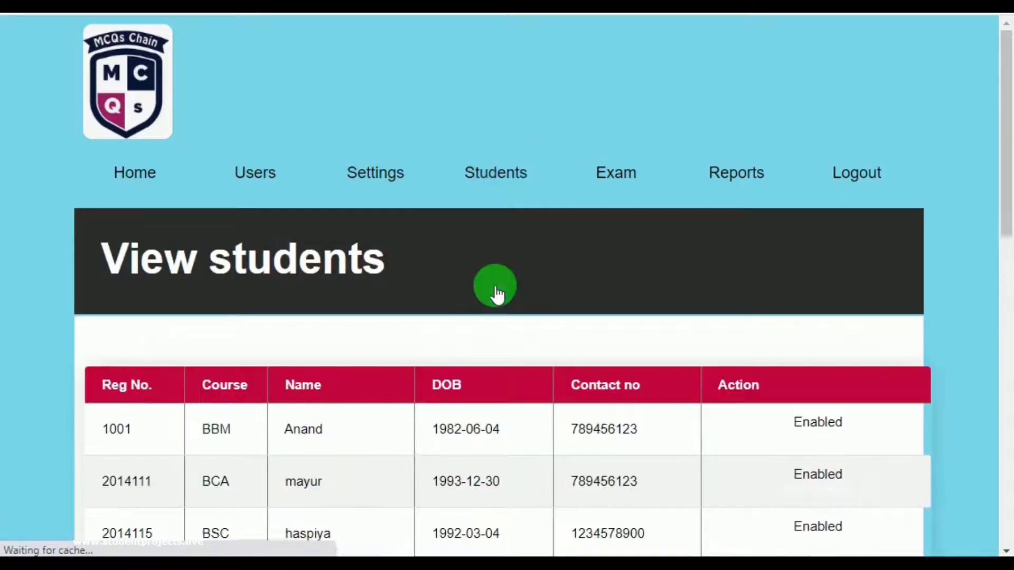
{"action": "scroll", "coordinate": [560, 351], "scroll_direction": "down", "scroll_amount": 3}
{"action": "scroll", "coordinate": [341, 385], "scroll_direction": "down", "scroll_amount": 3}
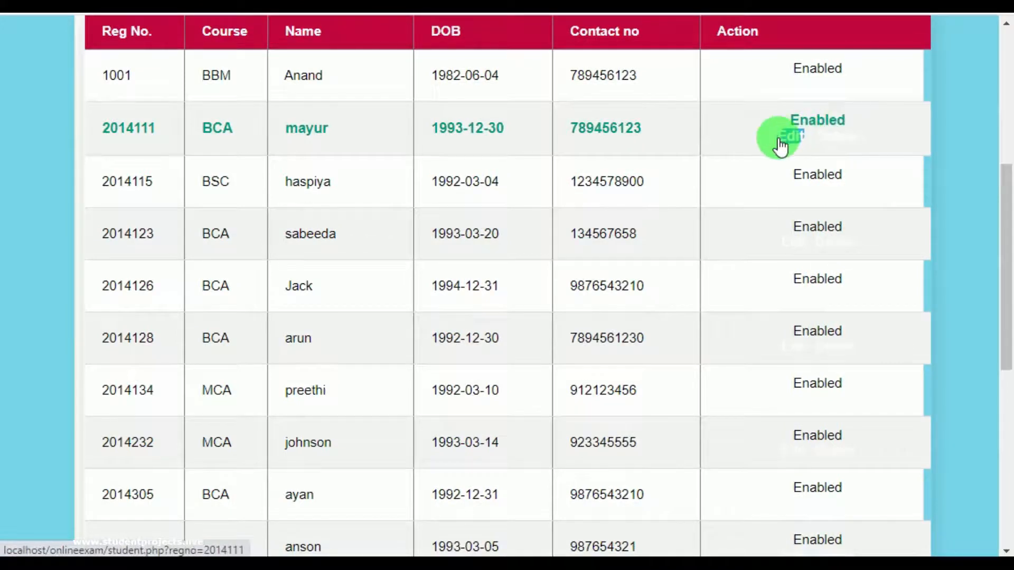
{"action": "scroll", "coordinate": [781, 253], "scroll_direction": "down", "scroll_amount": 8}
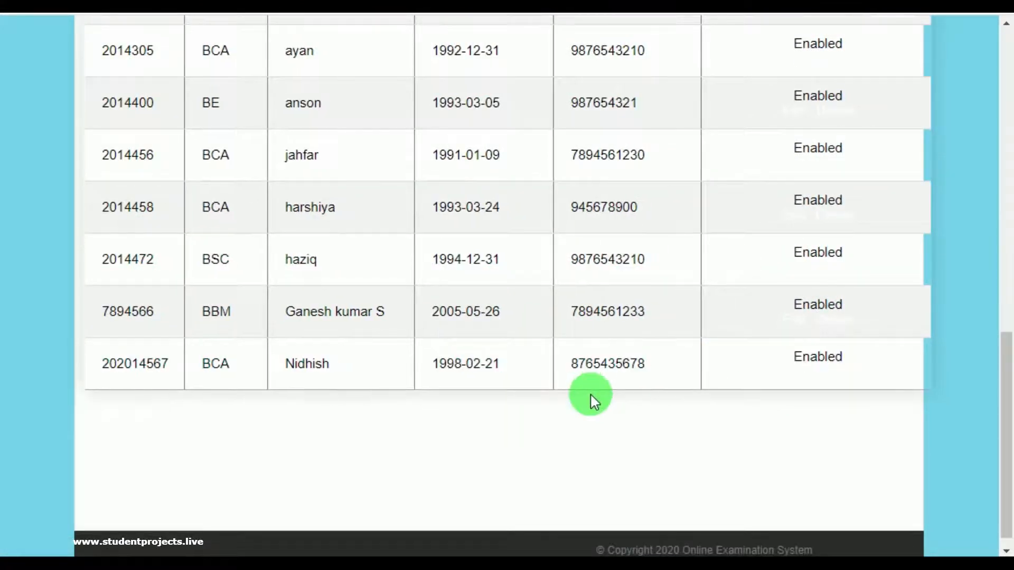
{"action": "scroll", "coordinate": [591, 394], "scroll_direction": "up", "scroll_amount": 8}
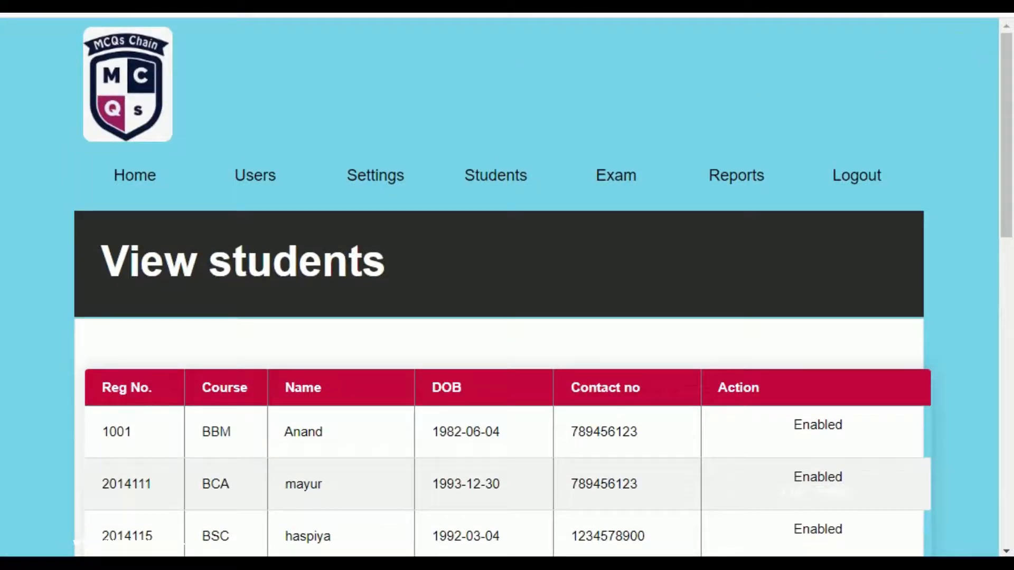
Open the Exam > Schedule exam page and look over it.
{"action": "mouse_move", "coordinate": [623, 197]}
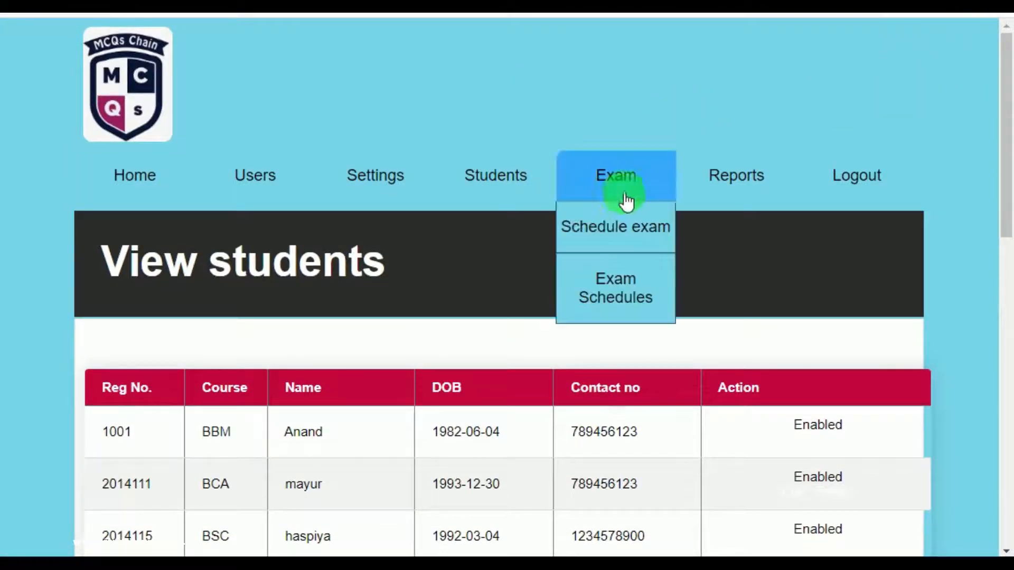
{"action": "left_click", "coordinate": [611, 242]}
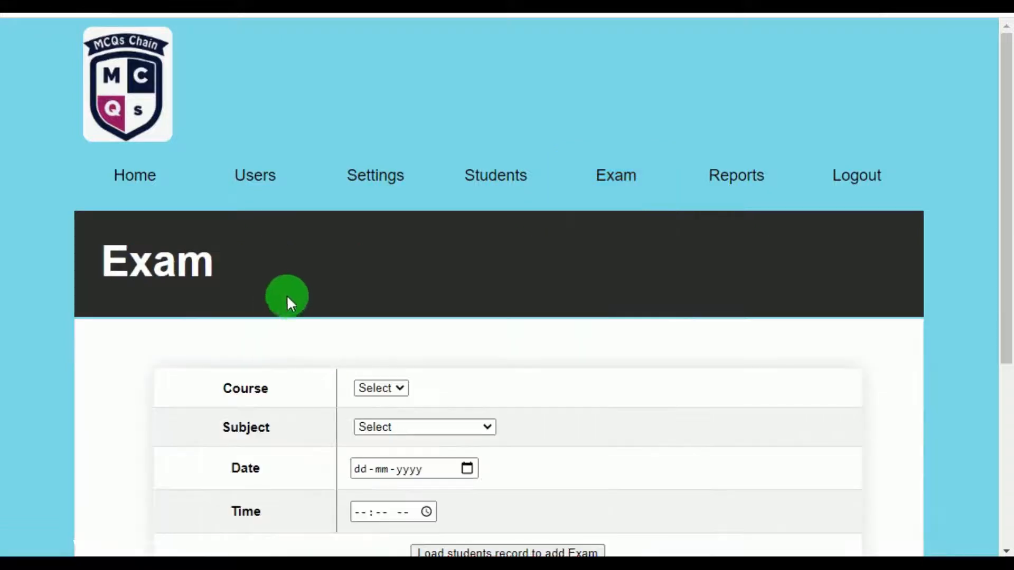
{"action": "scroll", "coordinate": [382, 324], "scroll_direction": "down", "scroll_amount": 4}
{"action": "scroll", "coordinate": [670, 301], "scroll_direction": "up", "scroll_amount": 3}
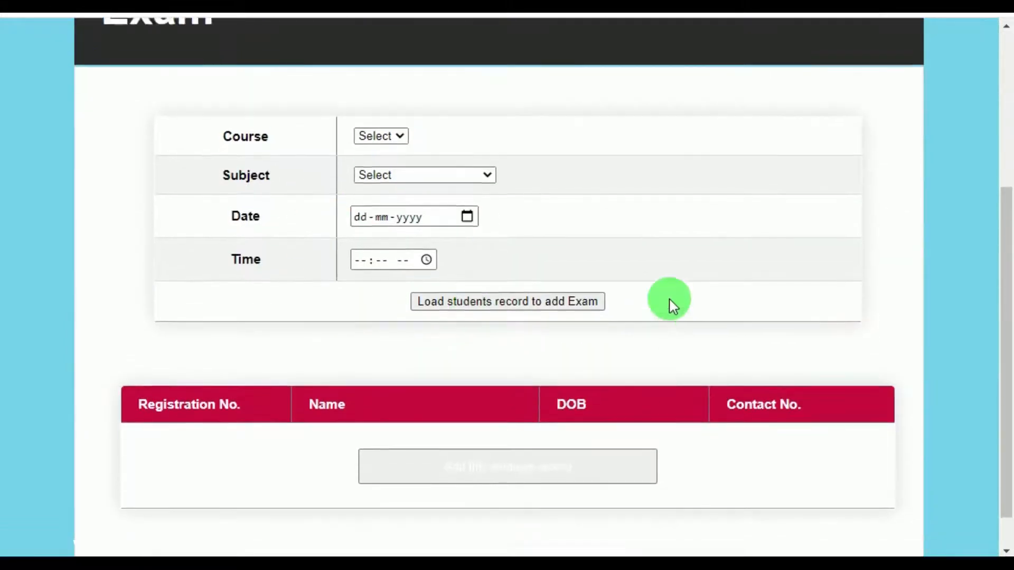
Open Reports > Exam Result and scroll through the students' exam results table.
{"action": "mouse_move", "coordinate": [625, 110]}
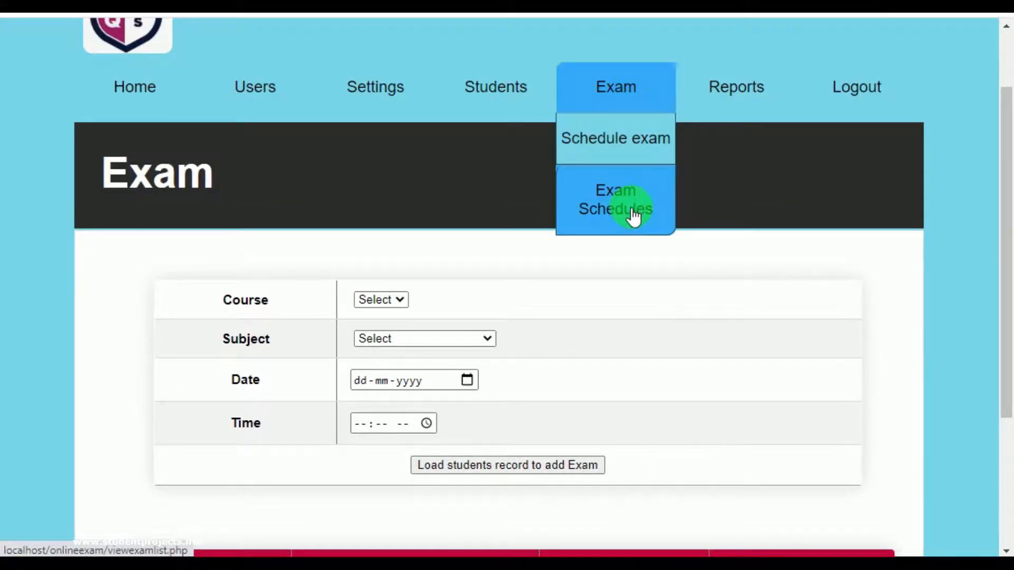
{"action": "mouse_move", "coordinate": [756, 103]}
{"action": "scroll", "coordinate": [754, 101], "scroll_direction": "up", "scroll_amount": 2}
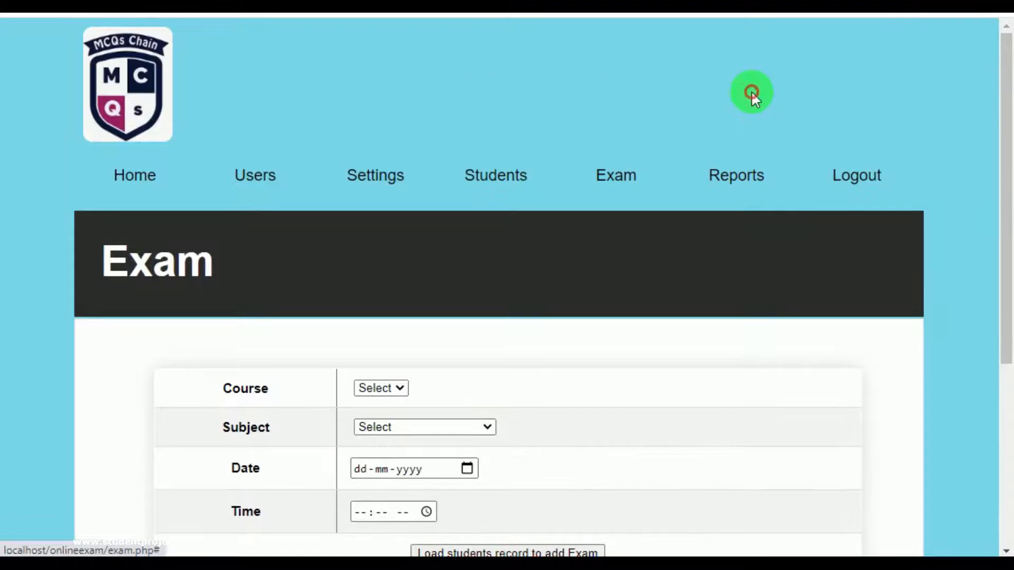
{"action": "mouse_move", "coordinate": [735, 195]}
{"action": "left_click", "coordinate": [728, 240]}
{"action": "scroll", "coordinate": [578, 266], "scroll_direction": "down", "scroll_amount": 5}
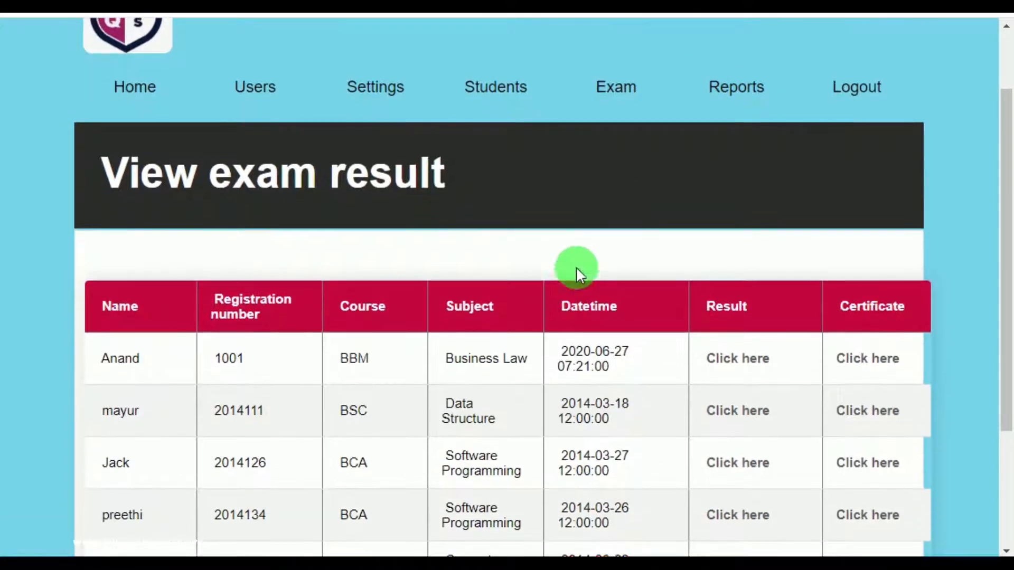
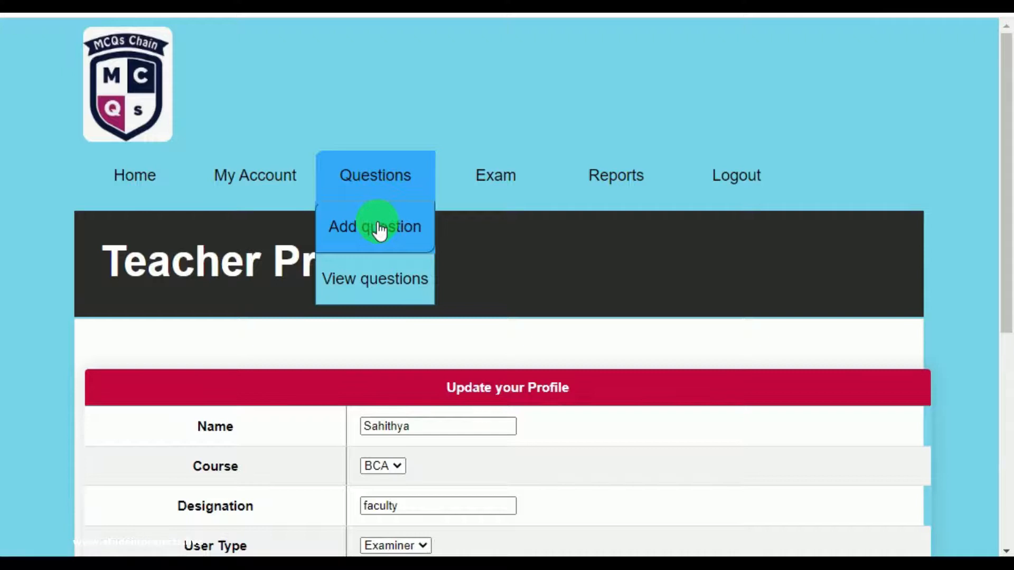
Scroll the page down and back up to bring the empty Question Table form into view.
{"action": "scroll", "coordinate": [401, 274], "scroll_direction": "down", "scroll_amount": 2}
{"action": "scroll", "coordinate": [402, 274], "scroll_direction": "down", "scroll_amount": 7}
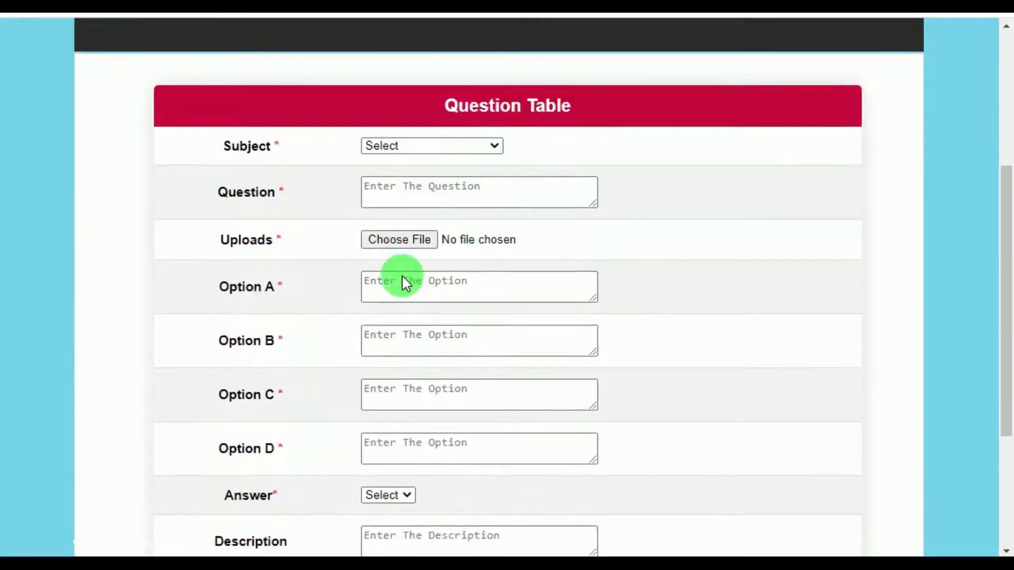
{"action": "scroll", "coordinate": [403, 277], "scroll_direction": "up", "scroll_amount": 9}
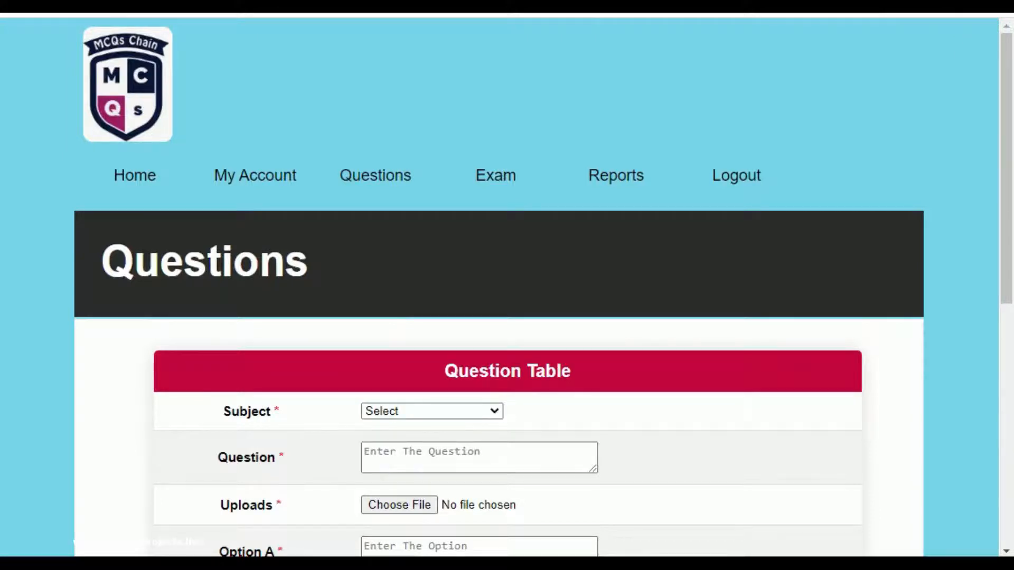
Choose Computer science as the subject and enter the question 'Who is the father of computer?'.
{"action": "left_click", "coordinate": [493, 414]}
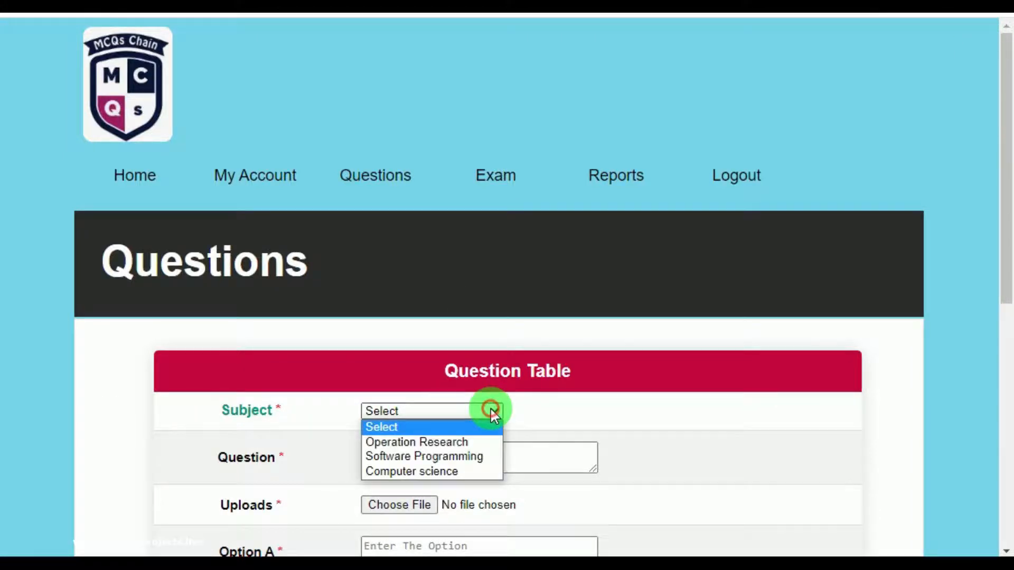
{"action": "left_click", "coordinate": [464, 469]}
{"action": "left_click", "coordinate": [464, 464]}
{"action": "scroll", "coordinate": [468, 459], "scroll_direction": "down", "scroll_amount": 3}
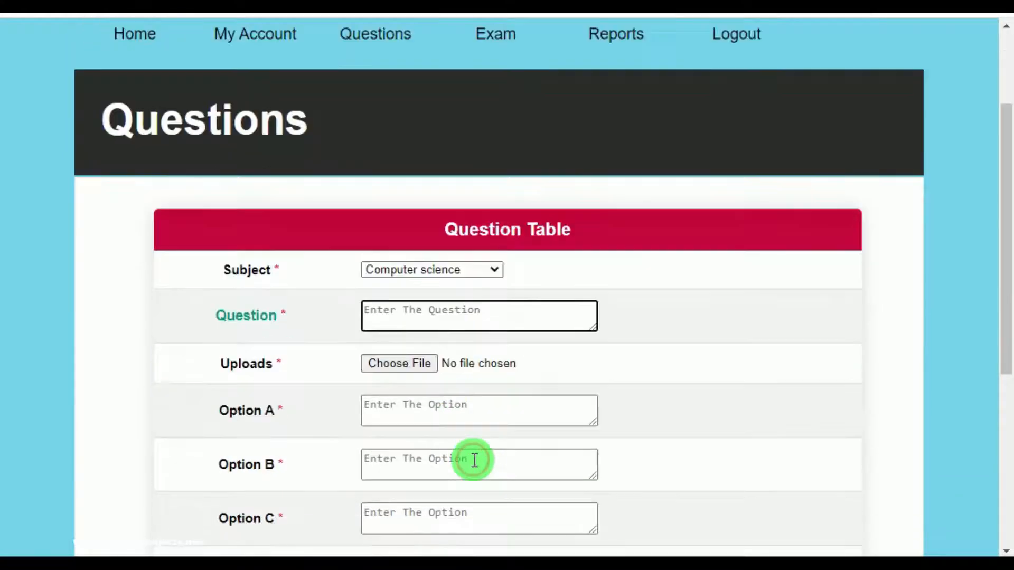
{"action": "type", "text": "Who is the father o"}
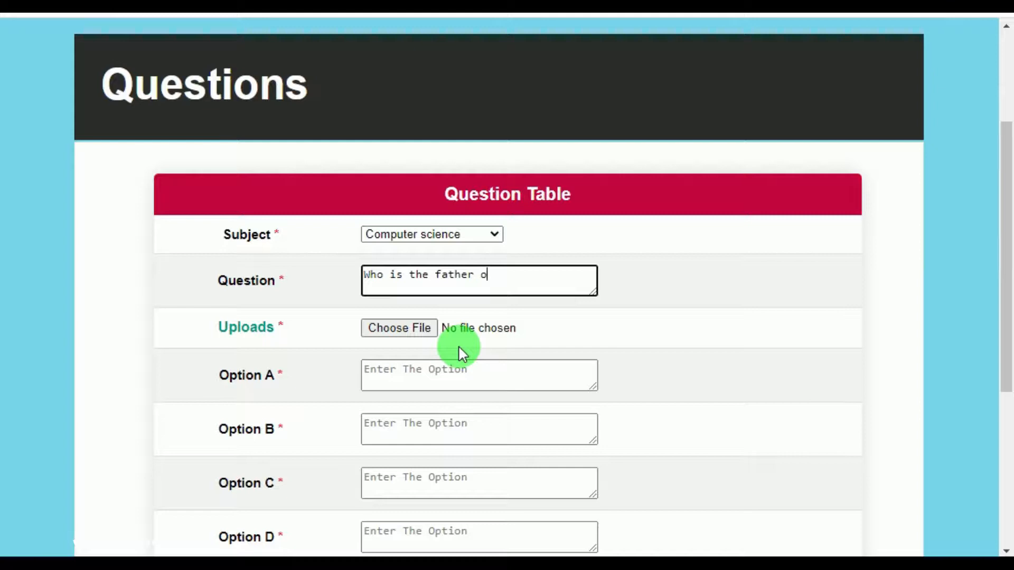
{"action": "type", "text": "f computer?"}
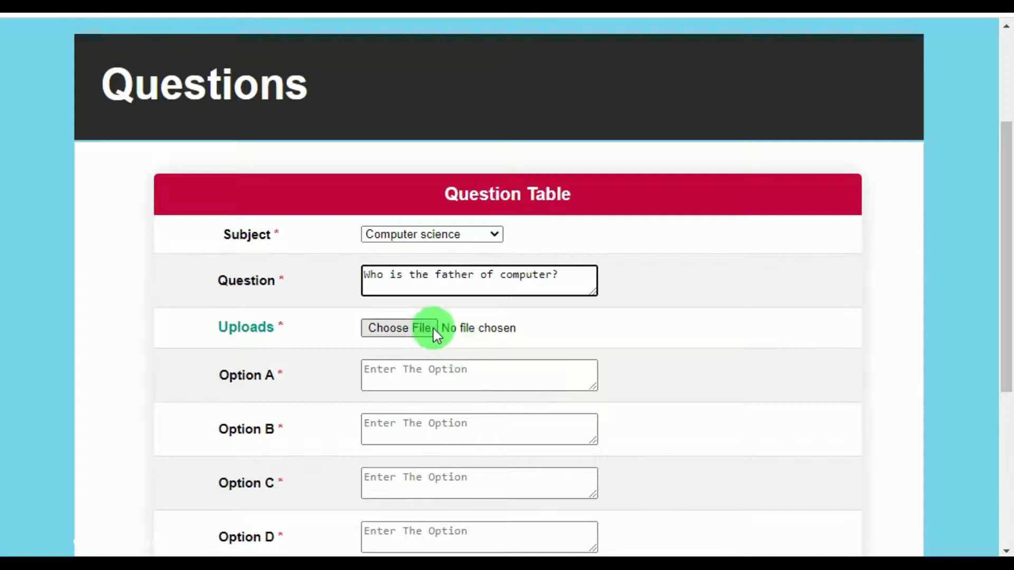
{"action": "left_click", "coordinate": [415, 369]}
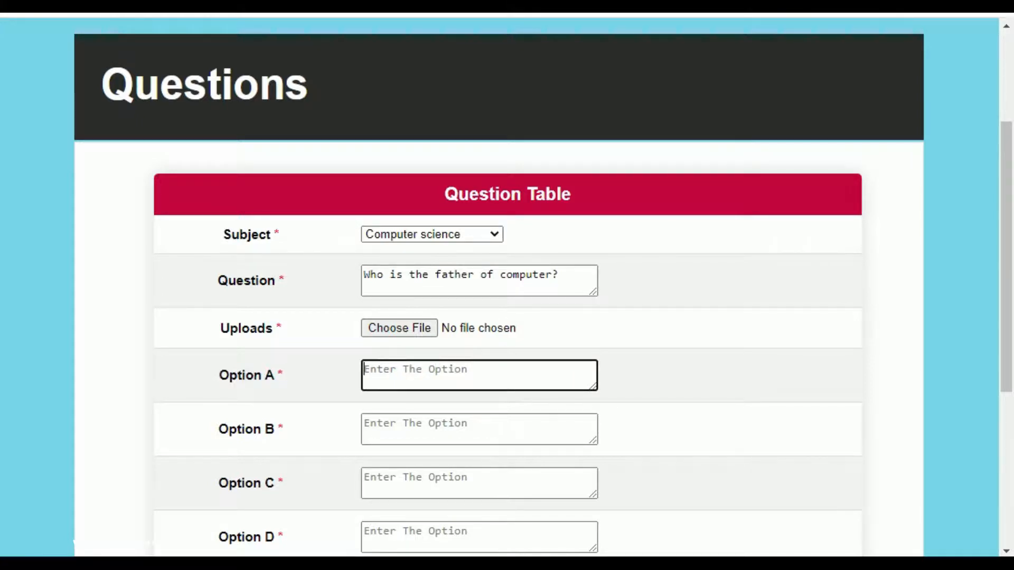
Enter 'Vatican' as option A and 'Charles Babbage' as option B, correcting the spelling.
{"action": "type", "text": "Vatican"}
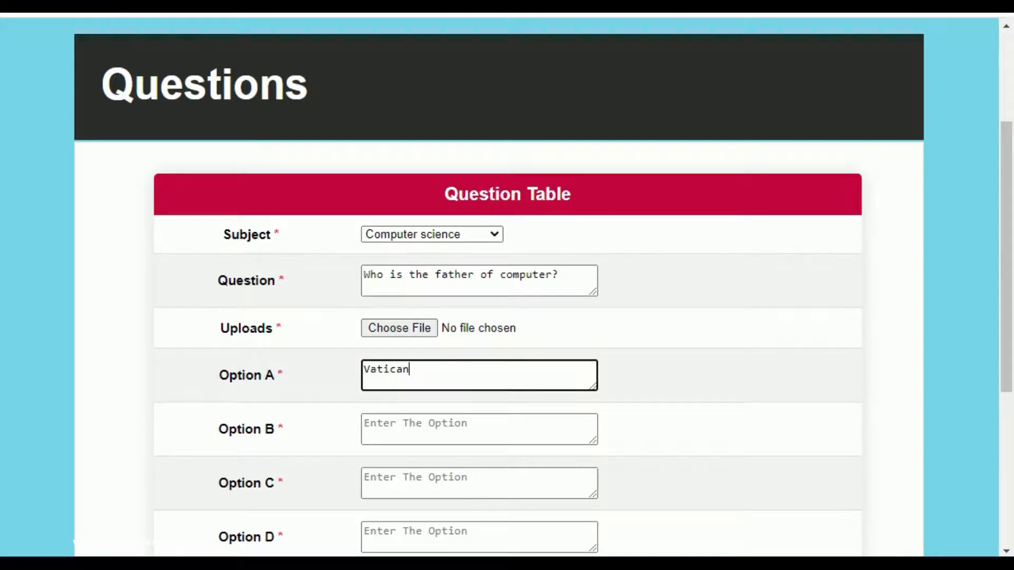
{"action": "left_click", "coordinate": [494, 430]}
{"action": "type", "text": "Charls"}
{"action": "key", "text": "BackSpace"}
{"action": "type", "text": "s Babage"}
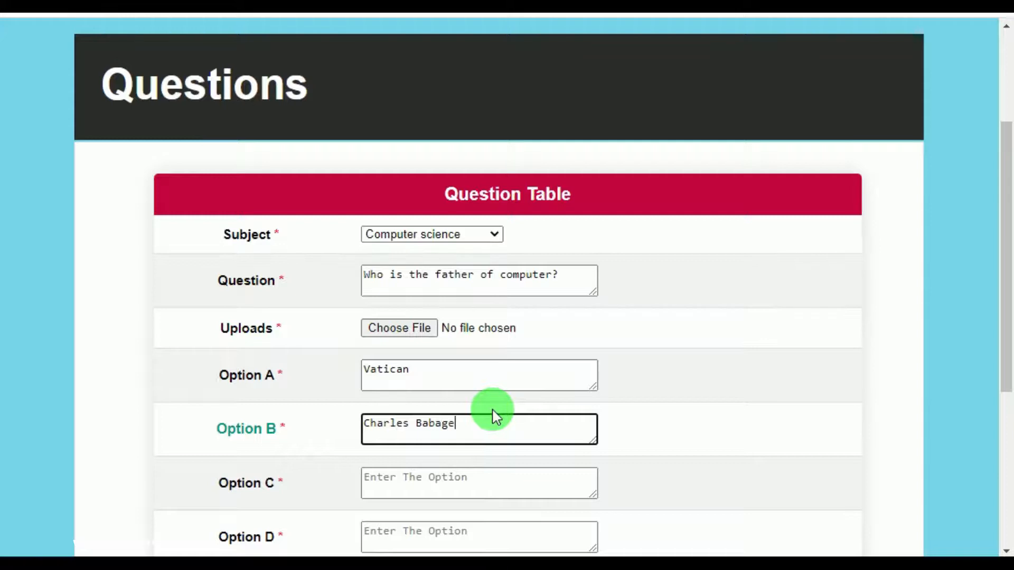
{"action": "left_click", "coordinate": [467, 474]}
{"action": "left_click", "coordinate": [432, 424]}
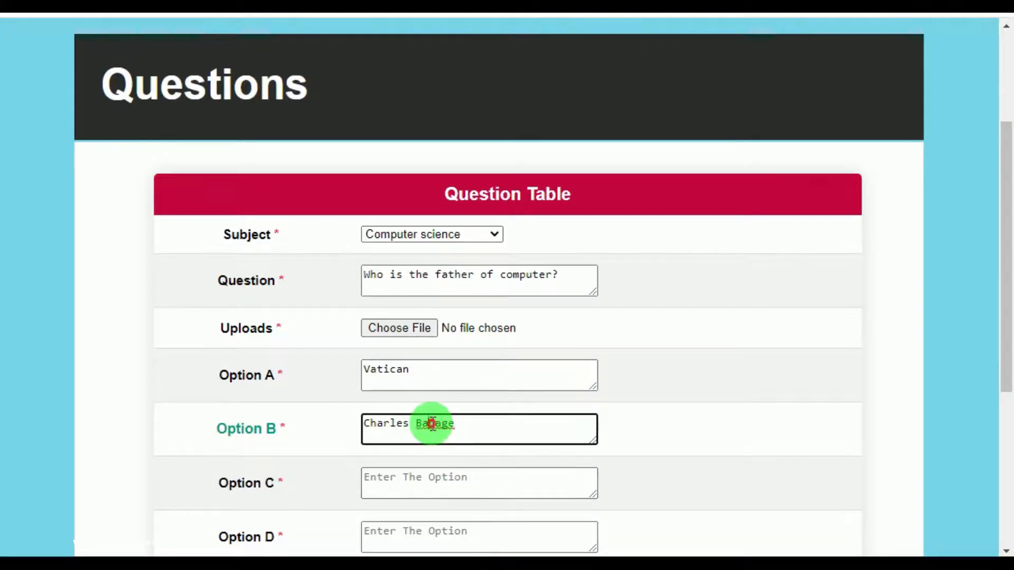
{"action": "type", "text": "b"}
{"action": "left_click", "coordinate": [427, 477]}
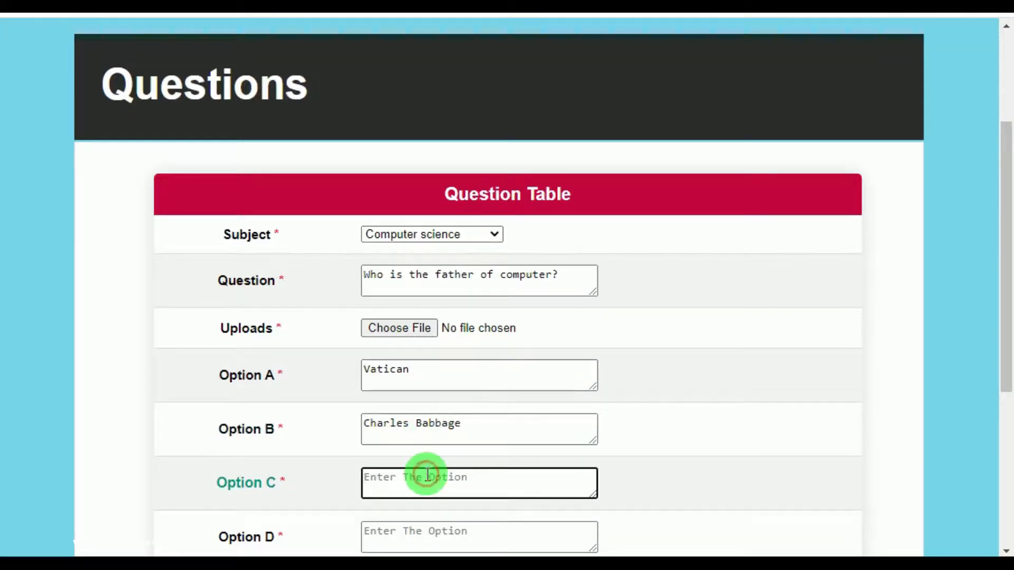
{"action": "type", "text": "Adam"}
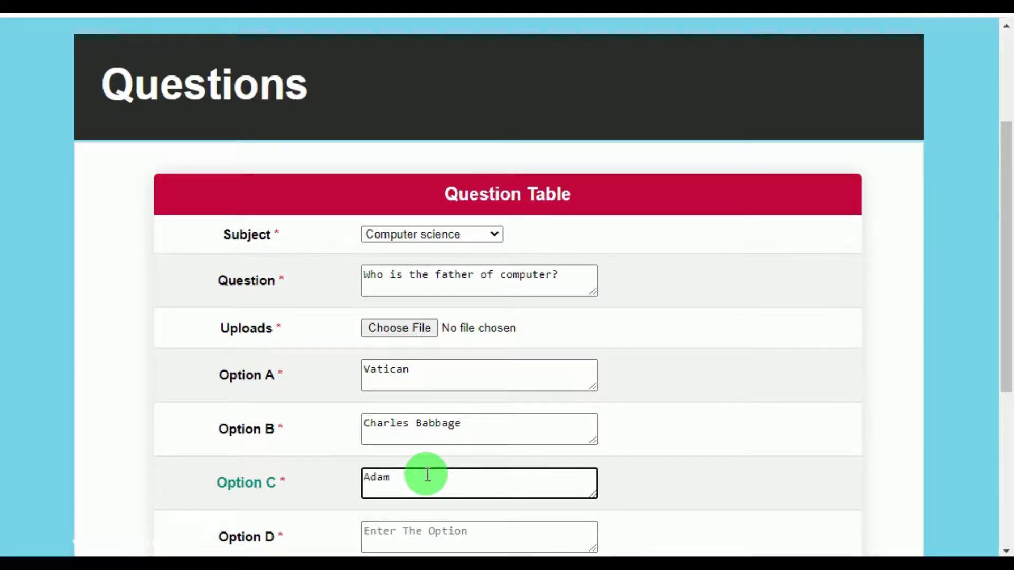
{"action": "type", "text": " droney"}
{"action": "scroll", "coordinate": [403, 470], "scroll_direction": "down", "scroll_amount": 3}
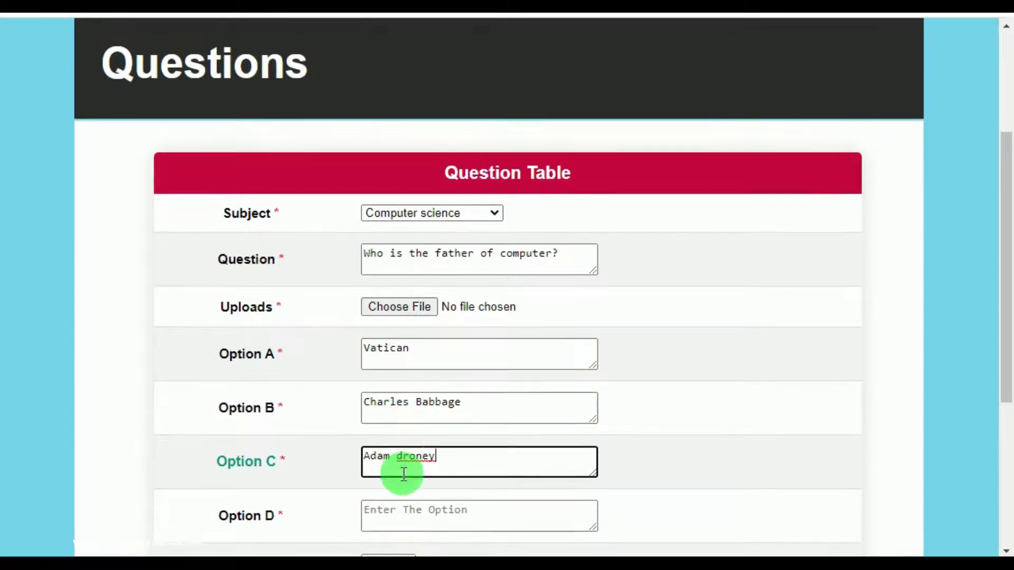
{"action": "left_click", "coordinate": [403, 462]}
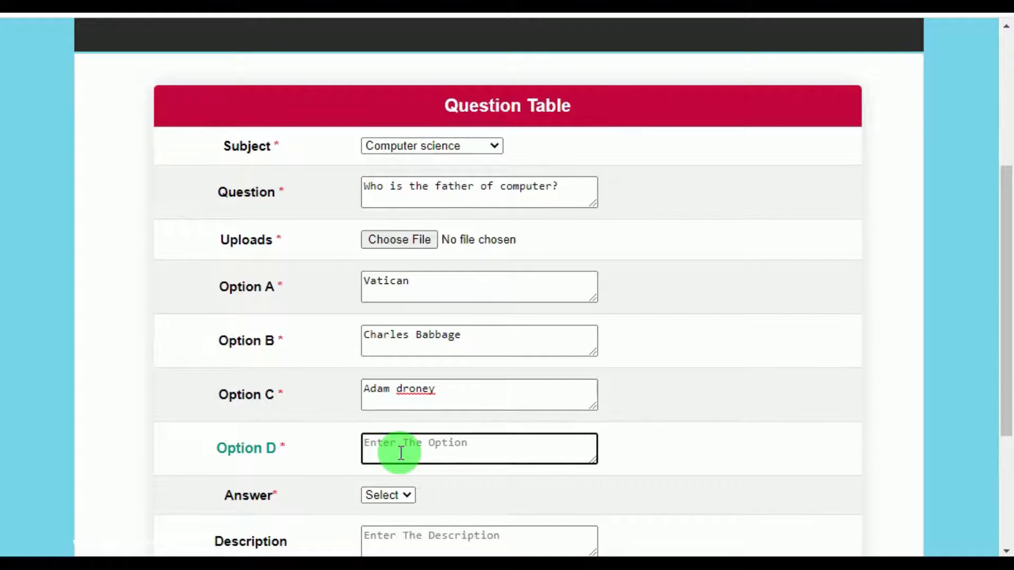
{"action": "type", "text": "N"}
{"action": "type", "text": "erb Heiden"}
Set the correct answer to option 2.
{"action": "scroll", "coordinate": [413, 483], "scroll_direction": "down", "scroll_amount": 2}
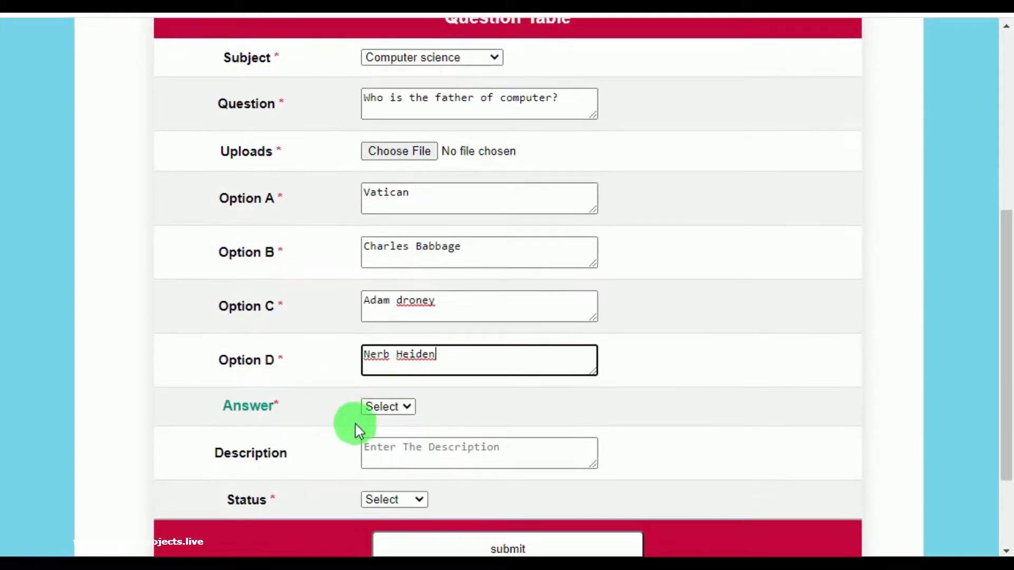
{"action": "left_click", "coordinate": [384, 405]}
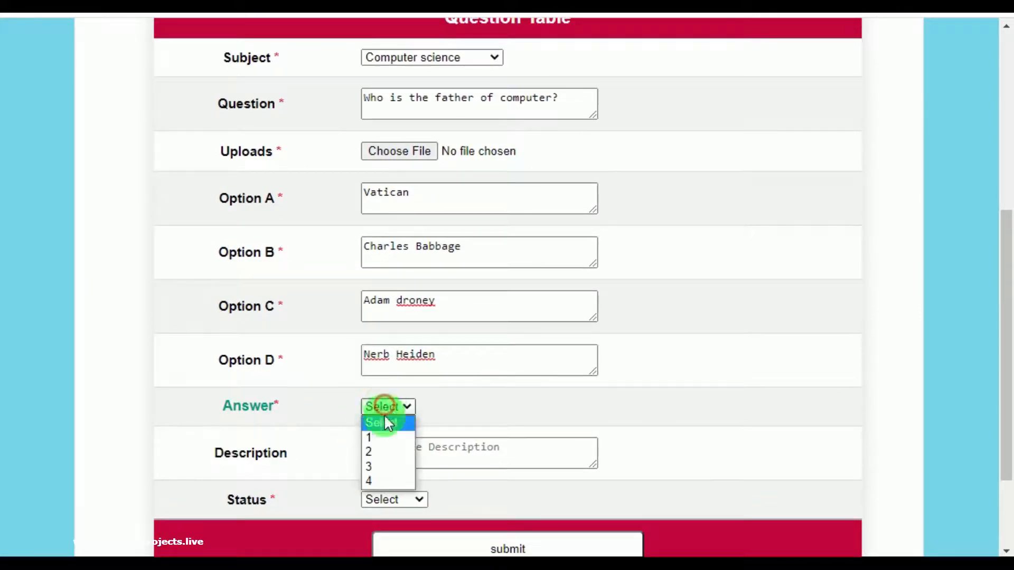
{"action": "left_click", "coordinate": [385, 449]}
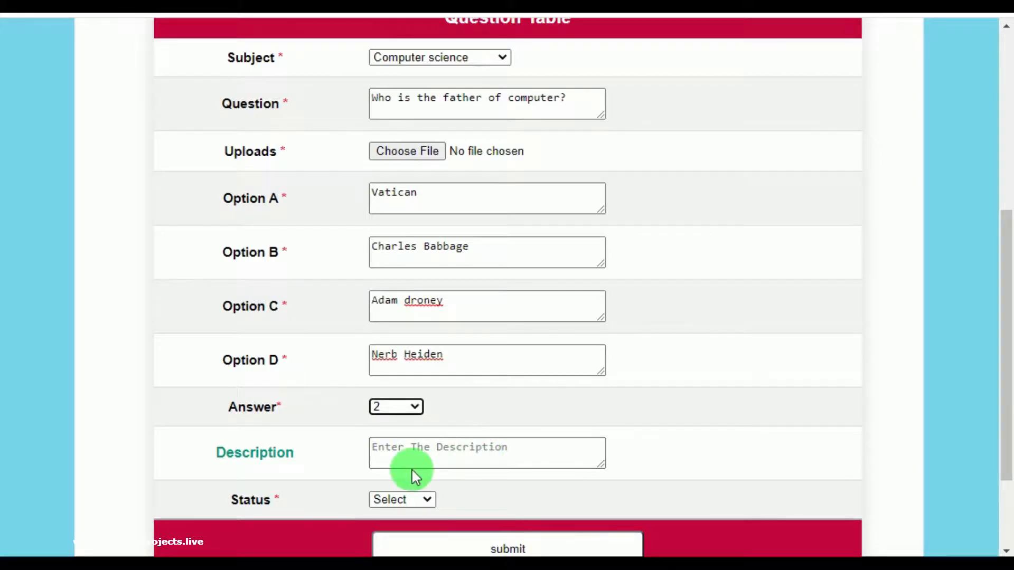
{"action": "scroll", "coordinate": [412, 469], "scroll_direction": "up", "scroll_amount": 2}
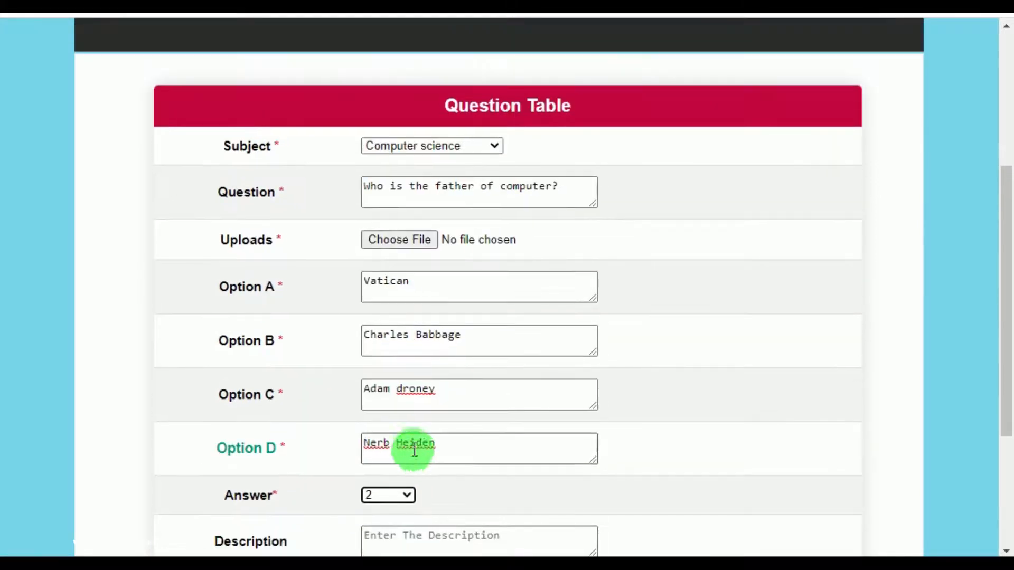
{"action": "scroll", "coordinate": [417, 415], "scroll_direction": "down", "scroll_amount": 4}
{"action": "scroll", "coordinate": [463, 353], "scroll_direction": "up", "scroll_amount": 3}
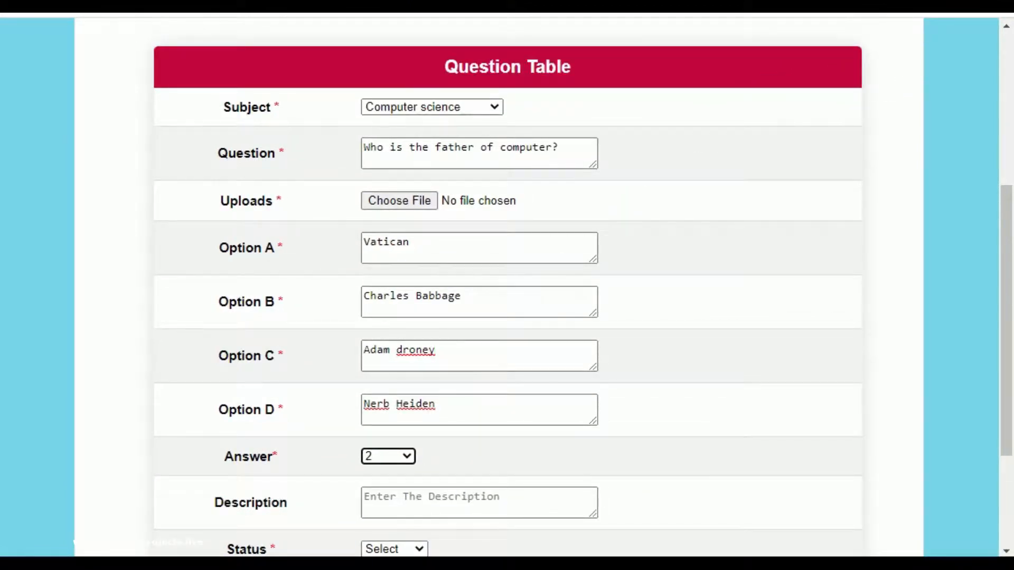
{"action": "left_click", "coordinate": [420, 211]}
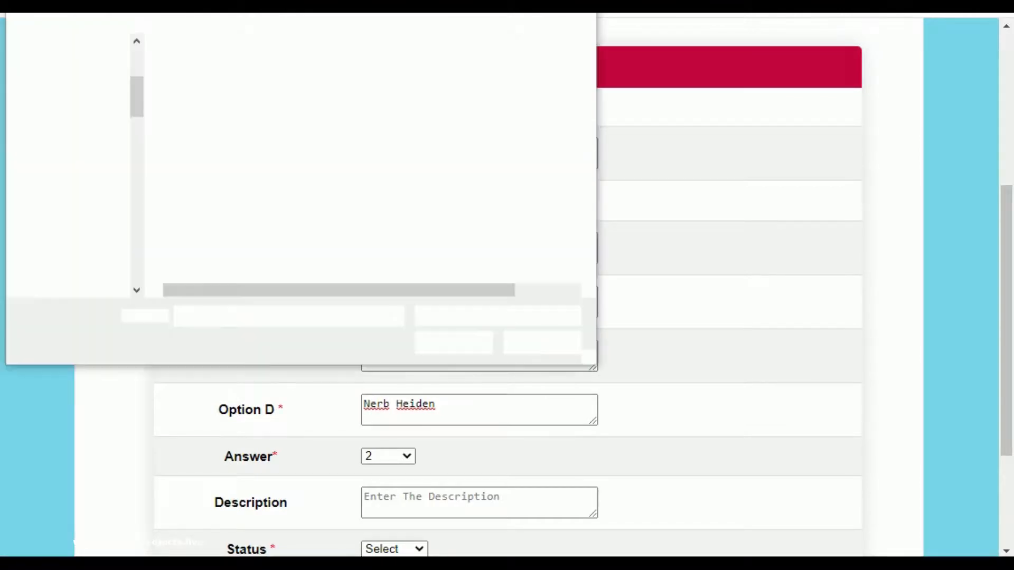
{"action": "left_click", "coordinate": [524, 140]}
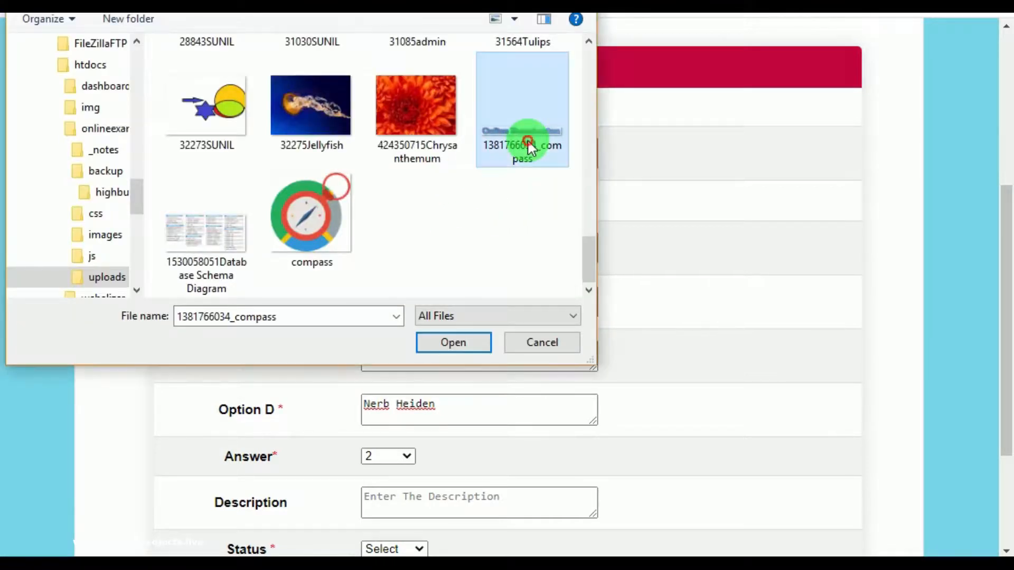
{"action": "left_click", "coordinate": [453, 342]}
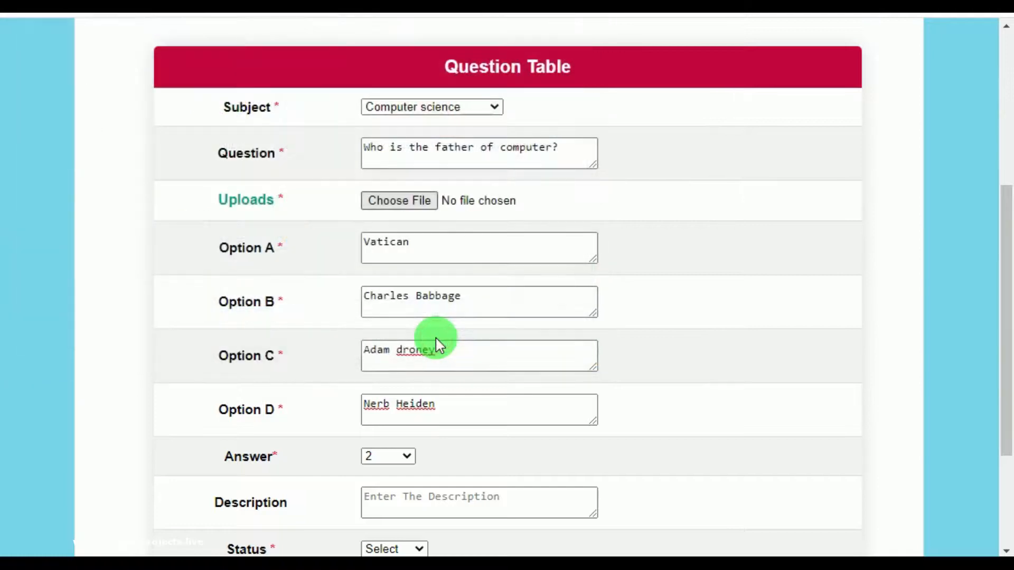
Set the question's status to Enabled and submit it as a new record.
{"action": "scroll", "coordinate": [493, 346], "scroll_direction": "down", "scroll_amount": 3}
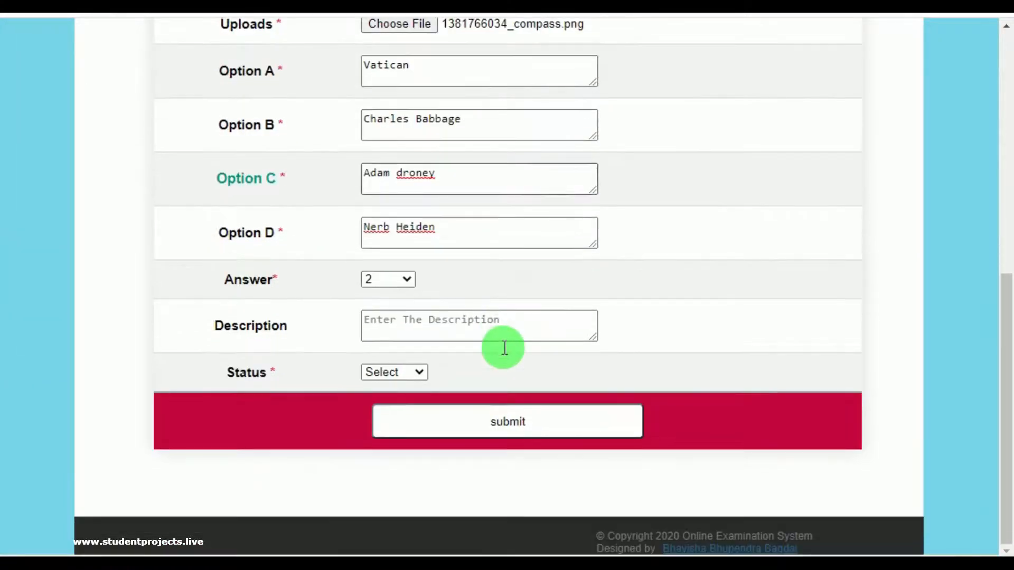
{"action": "left_click", "coordinate": [417, 372]}
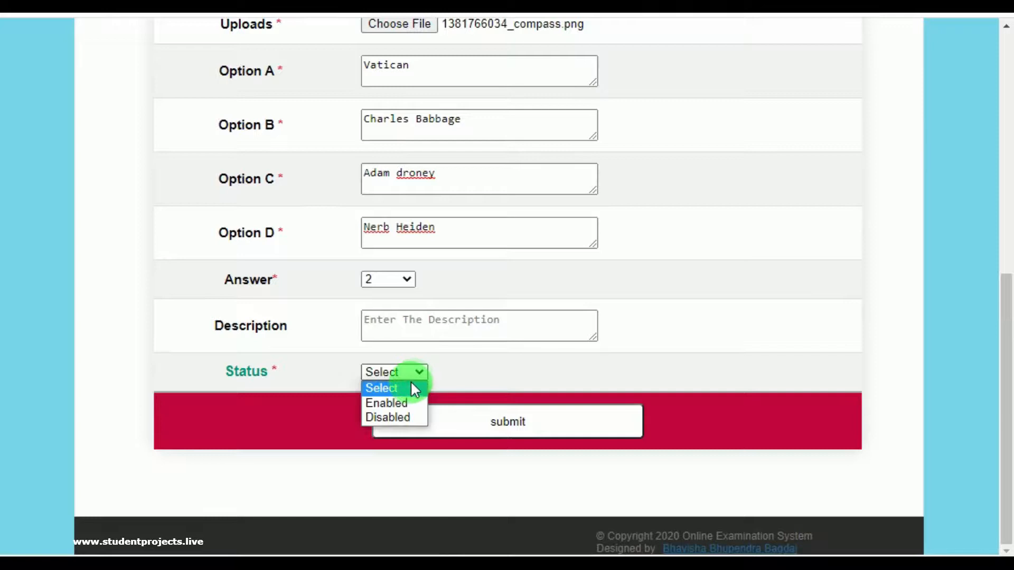
{"action": "left_click", "coordinate": [400, 405]}
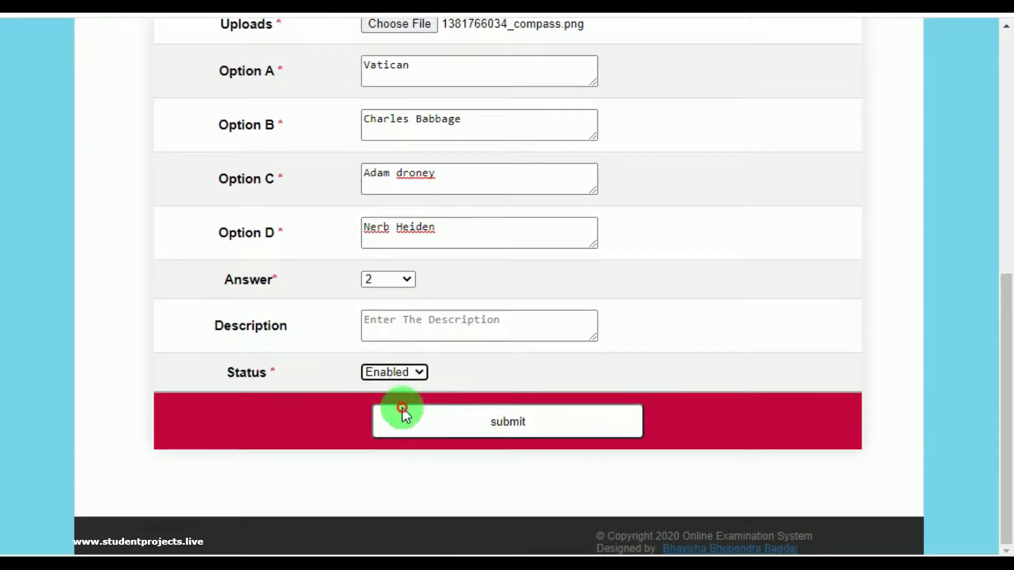
{"action": "left_click", "coordinate": [517, 428]}
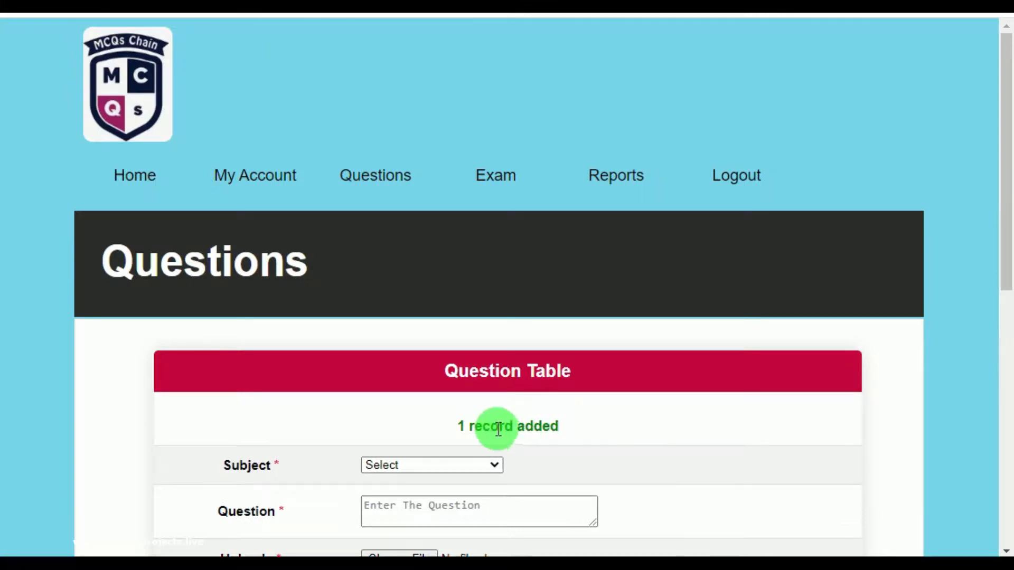
{"action": "mouse_move", "coordinate": [398, 174]}
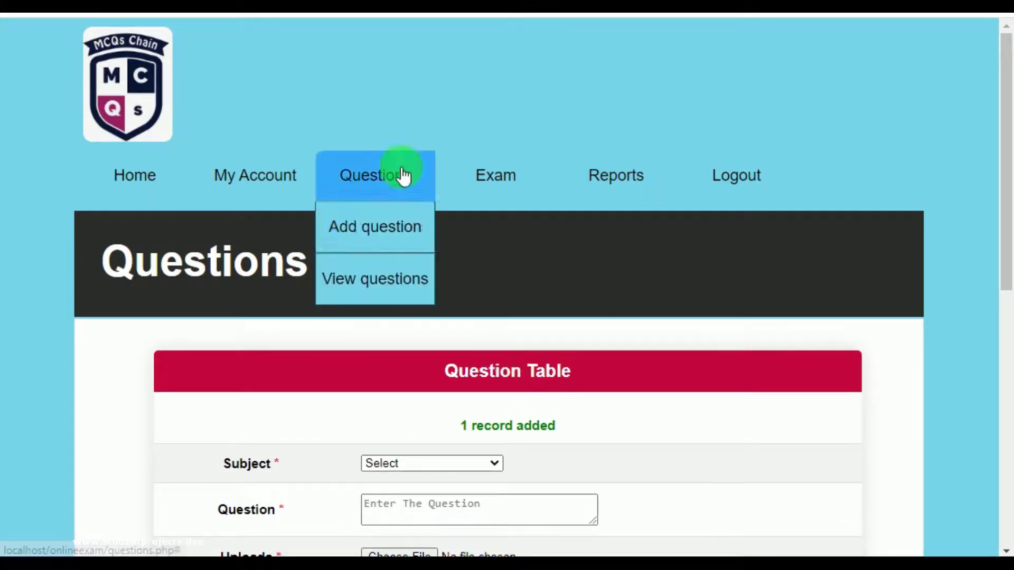
{"action": "left_click", "coordinate": [362, 285]}
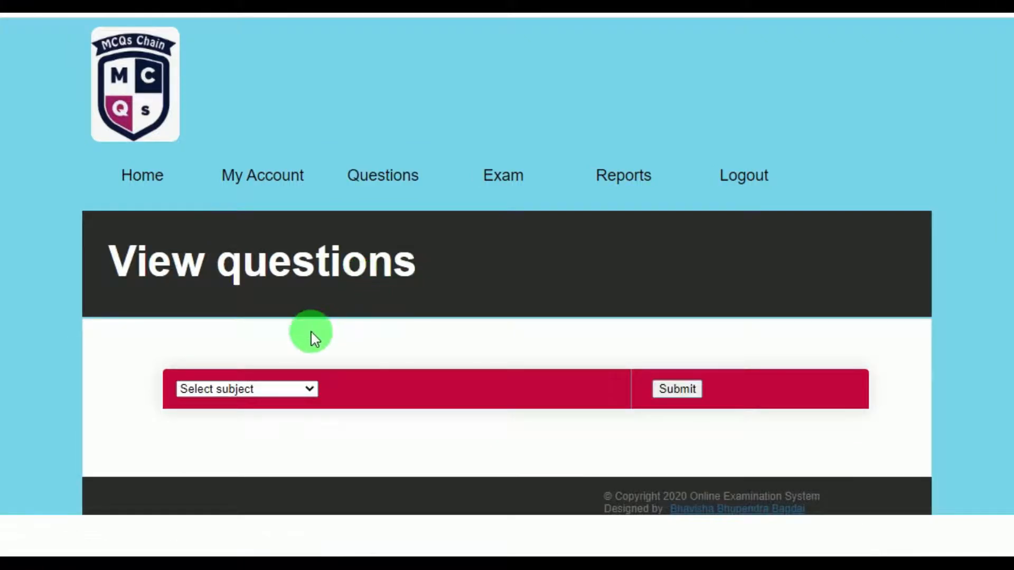
{"action": "left_click", "coordinate": [237, 390]}
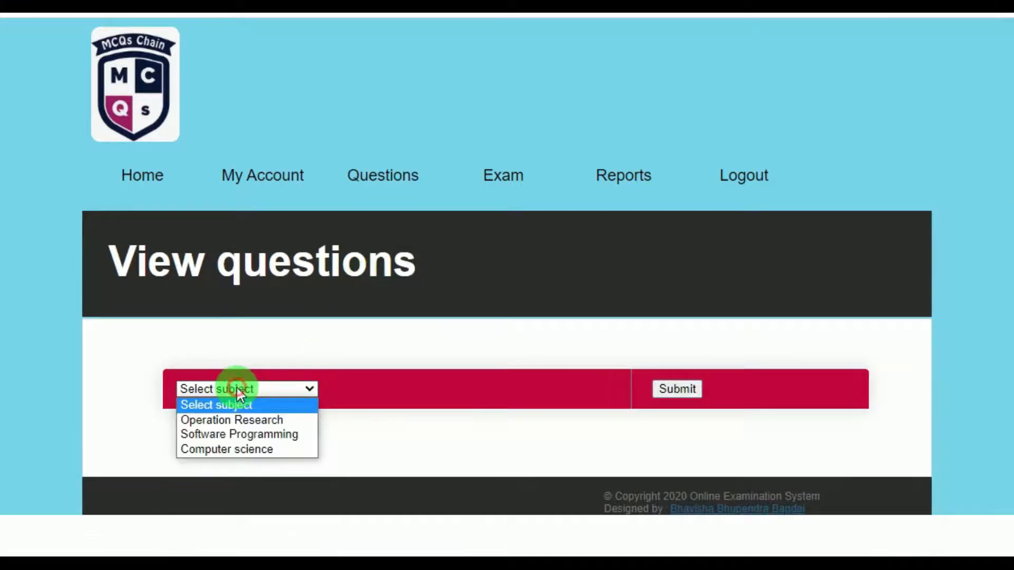
{"action": "left_click", "coordinate": [250, 448]}
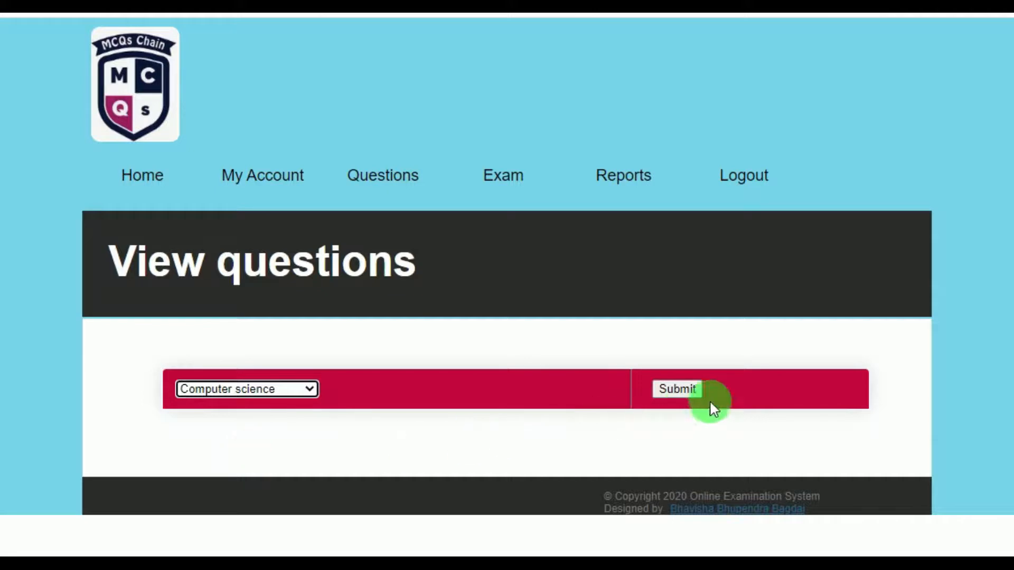
{"action": "left_click", "coordinate": [669, 394]}
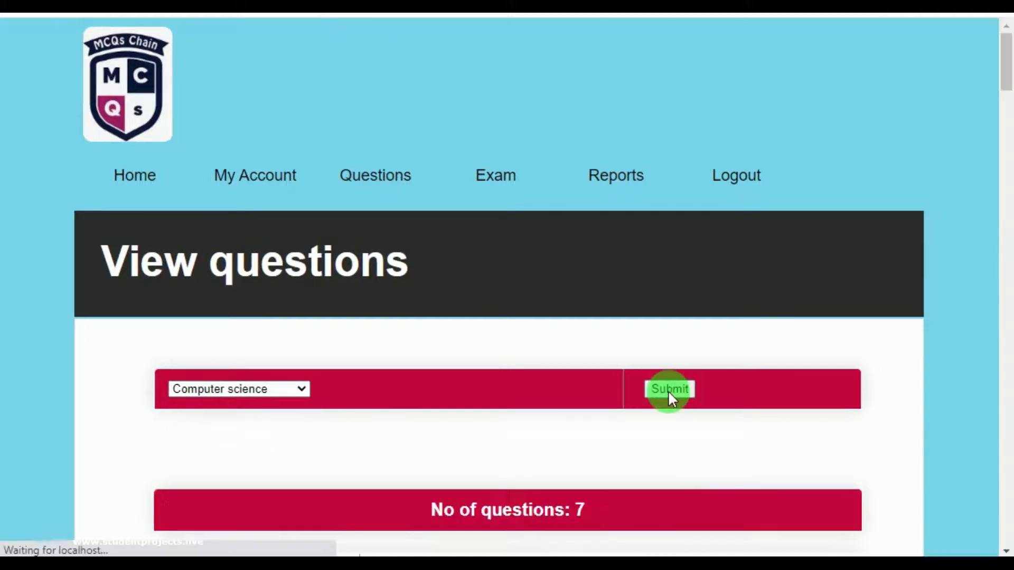
{"action": "scroll", "coordinate": [658, 391], "scroll_direction": "down", "scroll_amount": 5}
{"action": "scroll", "coordinate": [473, 430], "scroll_direction": "down", "scroll_amount": 7}
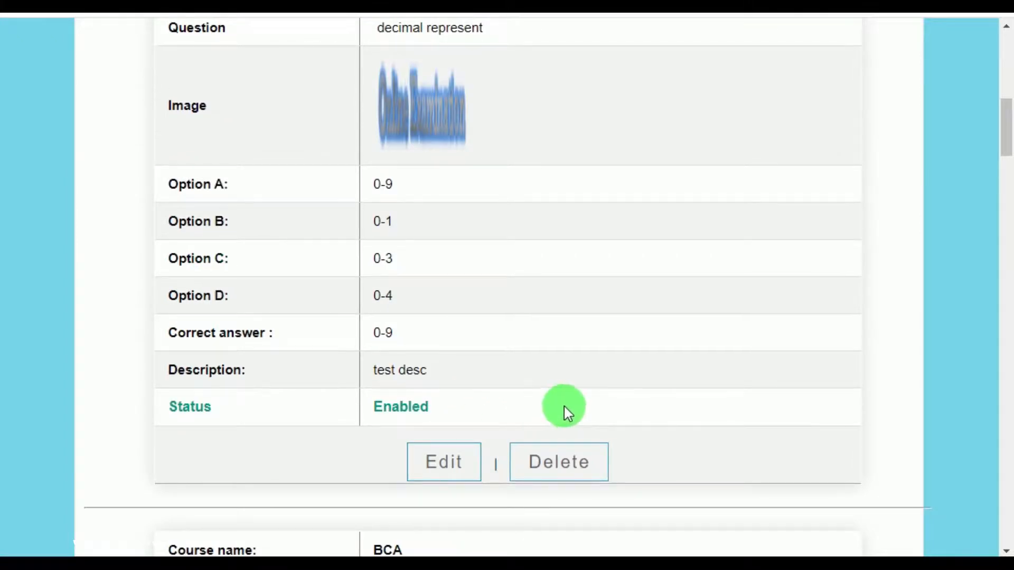
{"action": "scroll", "coordinate": [564, 407], "scroll_direction": "down", "scroll_amount": 12}
{"action": "scroll", "coordinate": [568, 409], "scroll_direction": "down", "scroll_amount": 12}
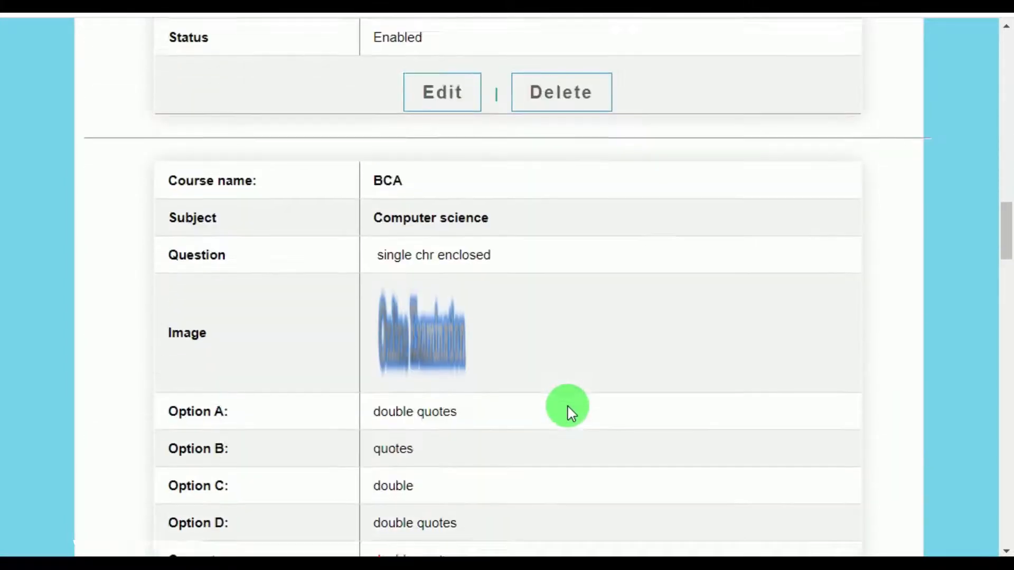
{"action": "scroll", "coordinate": [567, 410], "scroll_direction": "up", "scroll_amount": 3}
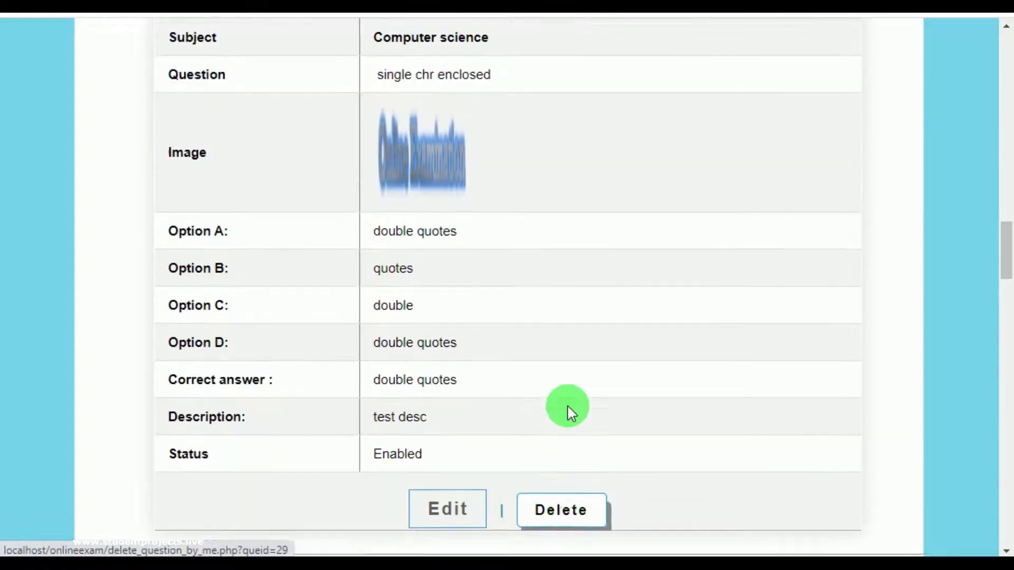
{"action": "scroll", "coordinate": [567, 409], "scroll_direction": "down", "scroll_amount": 7}
{"action": "scroll", "coordinate": [568, 410], "scroll_direction": "down", "scroll_amount": 18}
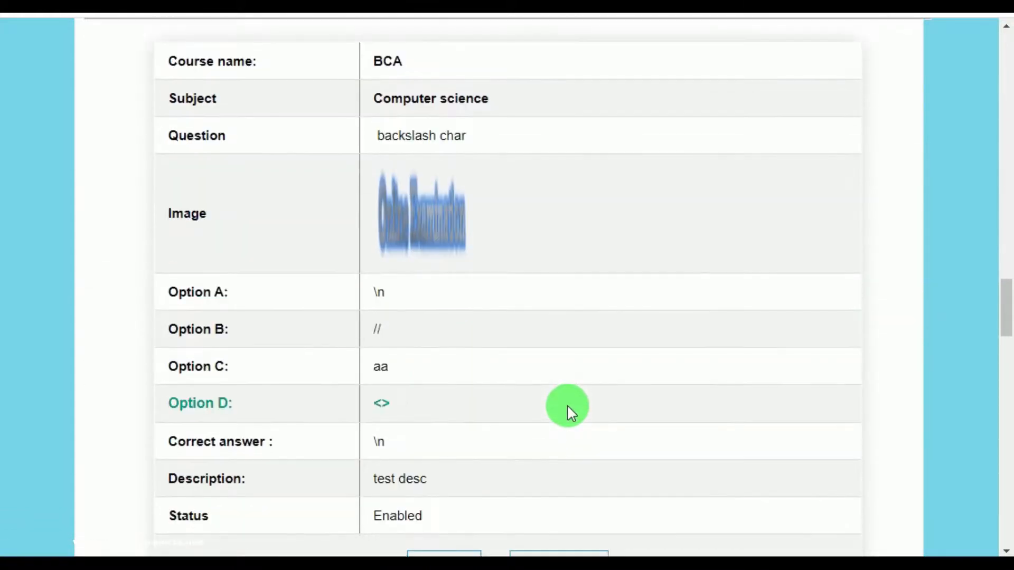
{"action": "scroll", "coordinate": [571, 413], "scroll_direction": "down", "scroll_amount": 10}
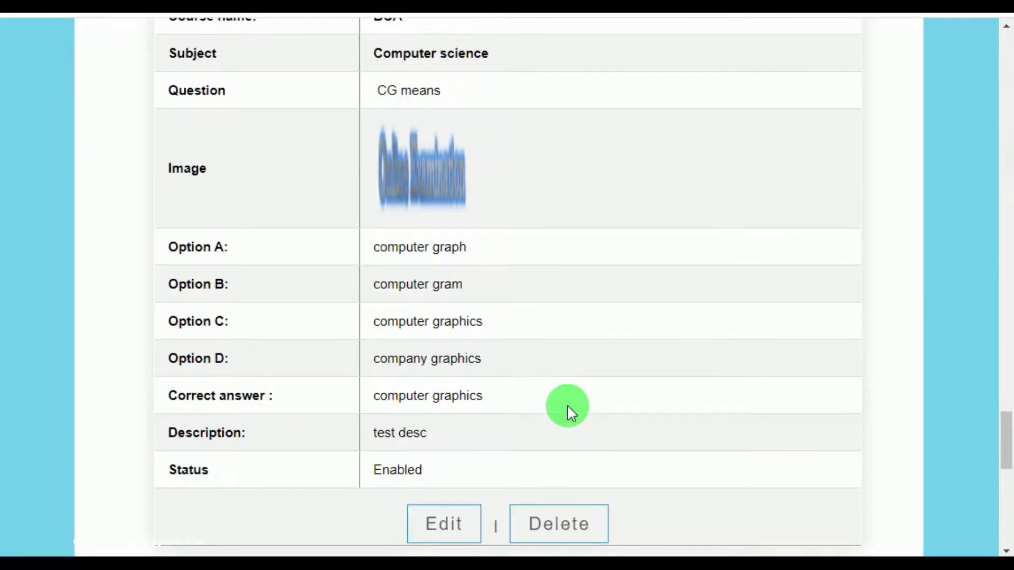
{"action": "scroll", "coordinate": [568, 409], "scroll_direction": "down", "scroll_amount": 8}
{"action": "scroll", "coordinate": [573, 412], "scroll_direction": "up", "scroll_amount": 20}
{"action": "scroll", "coordinate": [576, 411], "scroll_direction": "up", "scroll_amount": 20}
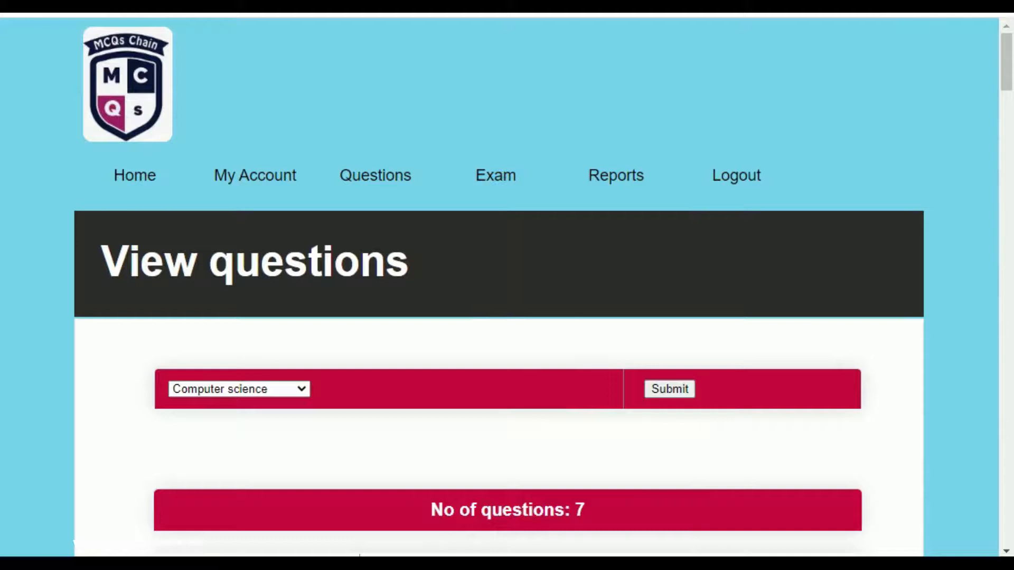
Start a new exam schedule for Computer science dated 07-08-2020.
{"action": "mouse_move", "coordinate": [497, 174]}
{"action": "left_click", "coordinate": [490, 220]}
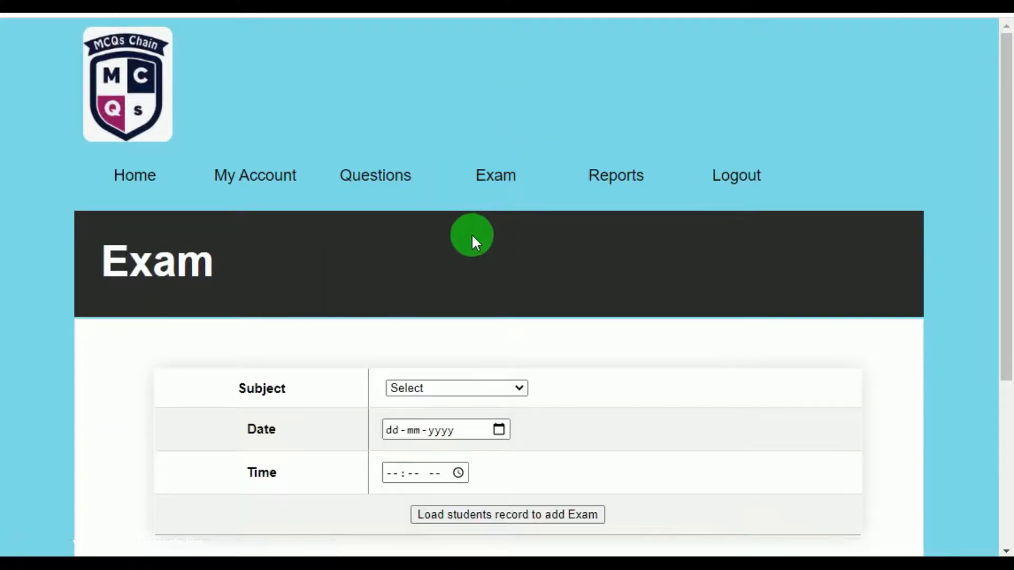
{"action": "scroll", "coordinate": [471, 238], "scroll_direction": "down", "scroll_amount": 3}
{"action": "left_click", "coordinate": [458, 212]}
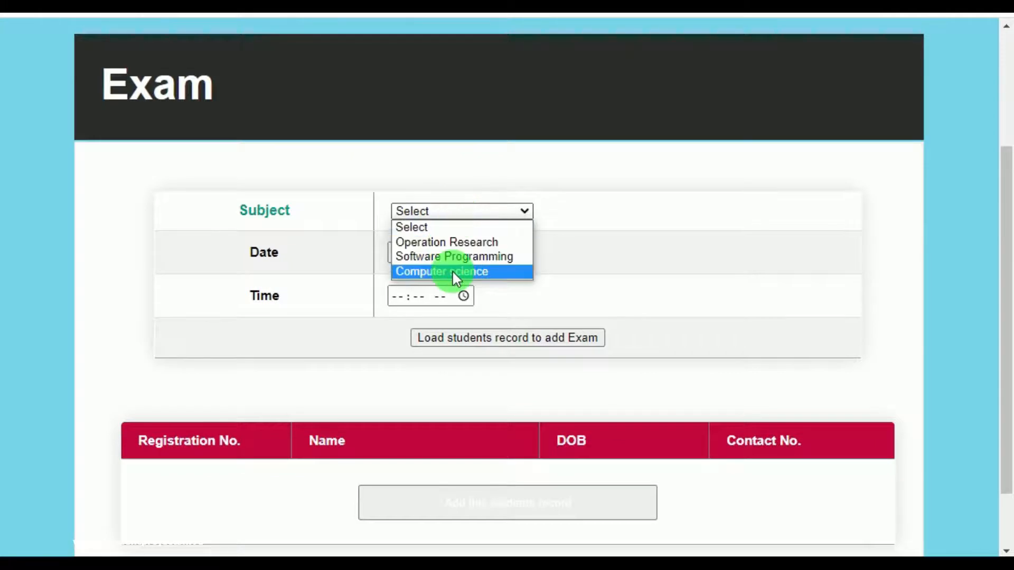
{"action": "left_click", "coordinate": [452, 271]}
{"action": "left_click", "coordinate": [495, 254]}
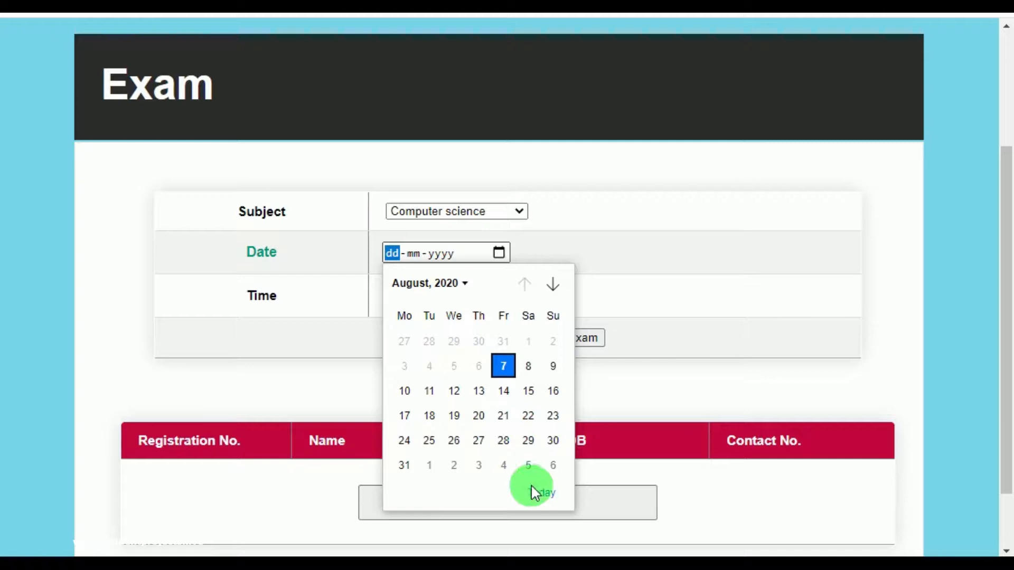
{"action": "left_click", "coordinate": [539, 492]}
Set the exam time to 08:58 PM and load the eight student records.
{"action": "left_click", "coordinate": [457, 296]}
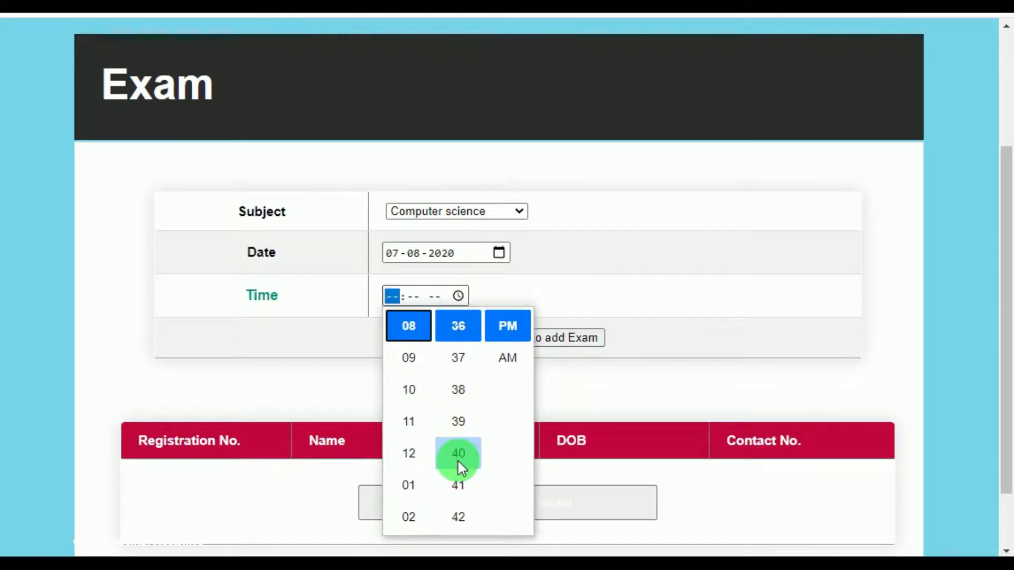
{"action": "scroll", "coordinate": [464, 490], "scroll_direction": "down", "scroll_amount": 6}
{"action": "scroll", "coordinate": [465, 490], "scroll_direction": "down", "scroll_amount": 3}
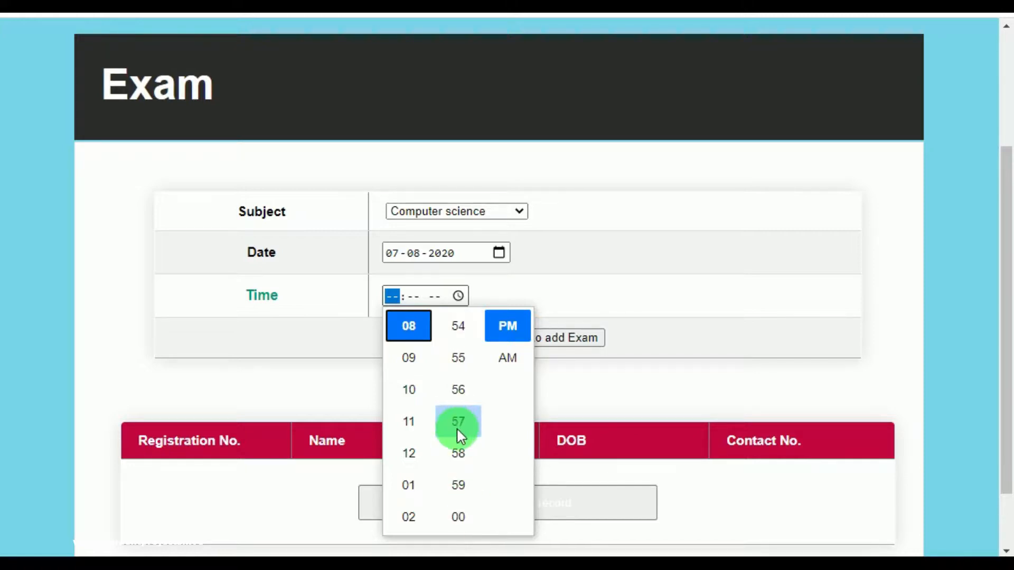
{"action": "left_click", "coordinate": [460, 449]}
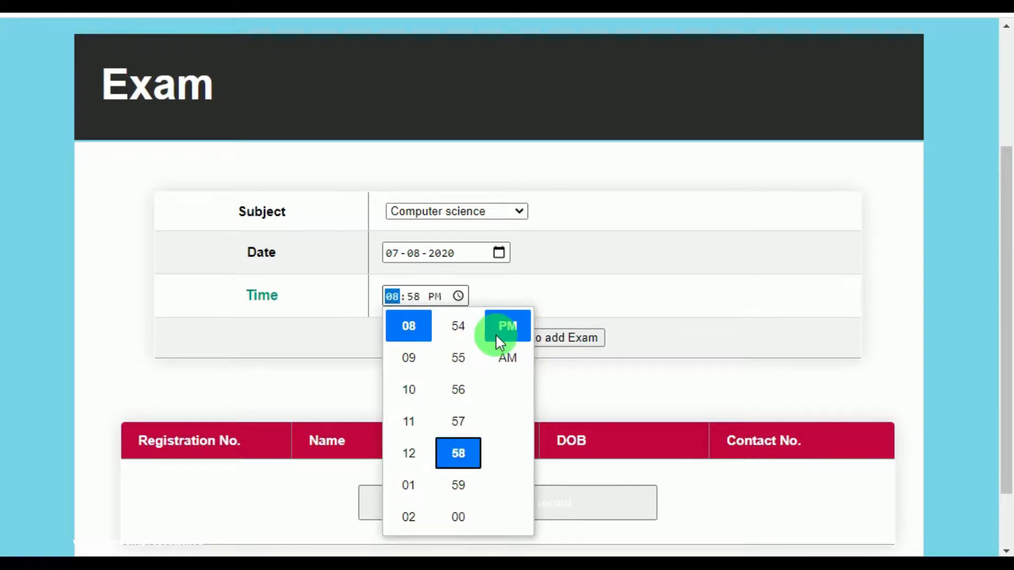
{"action": "left_click", "coordinate": [544, 299]}
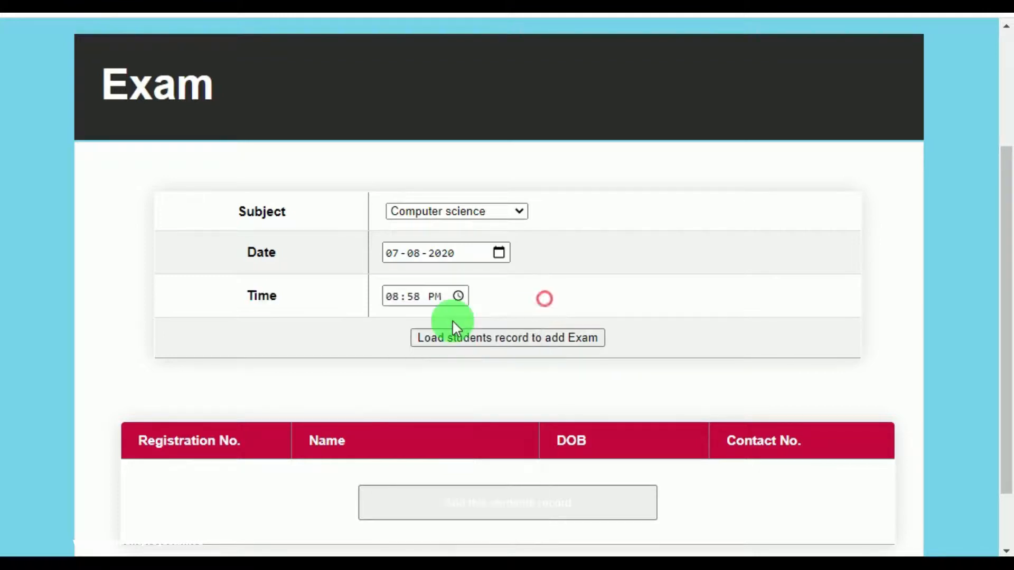
{"action": "left_click", "coordinate": [489, 339]}
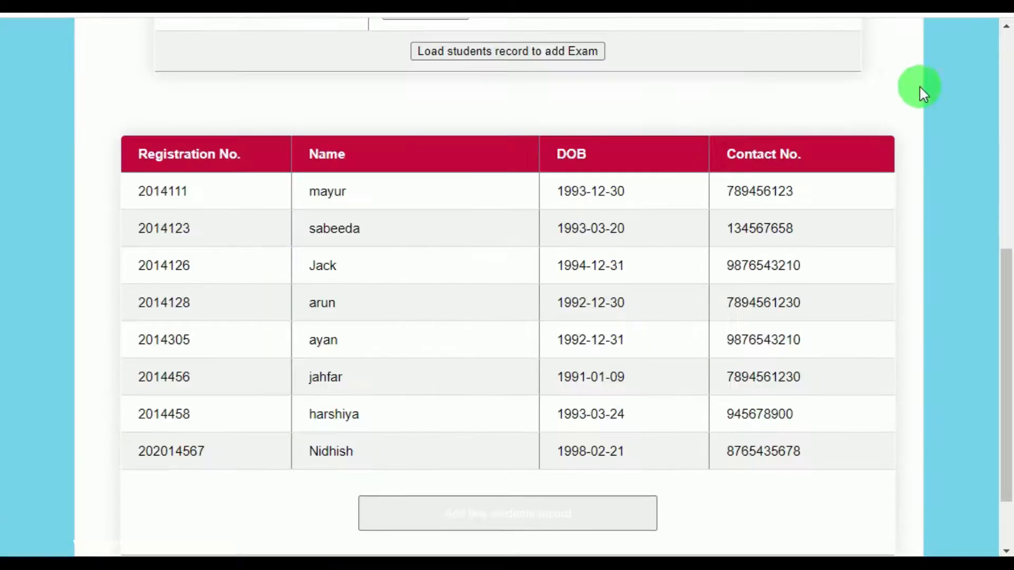
{"action": "scroll", "coordinate": [403, 346], "scroll_direction": "down", "scroll_amount": 2}
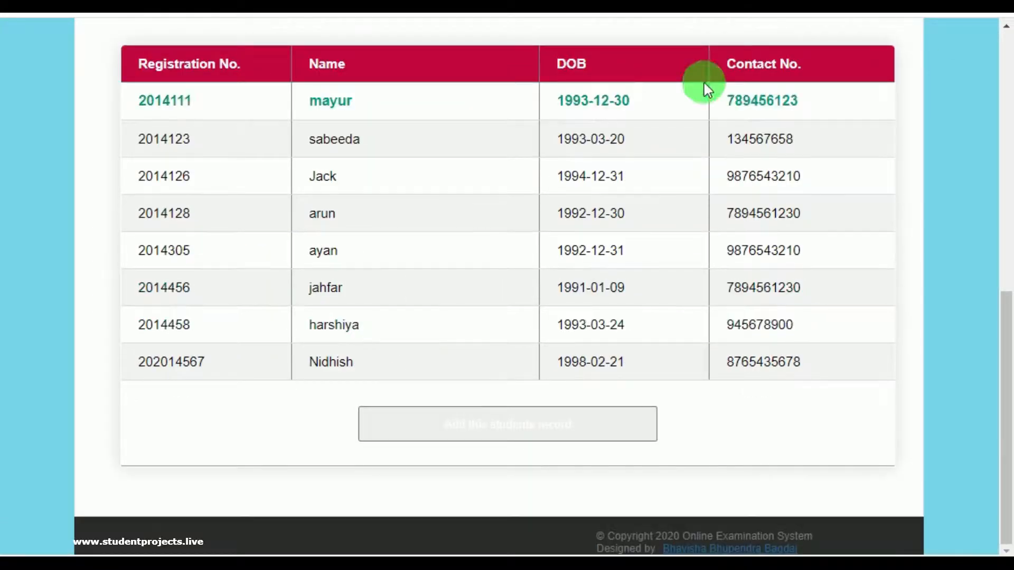
Enrol the loaded students and review the BCA203 exam's student list for 07-Aug-2020 08:58 PM.
{"action": "left_click", "coordinate": [503, 427]}
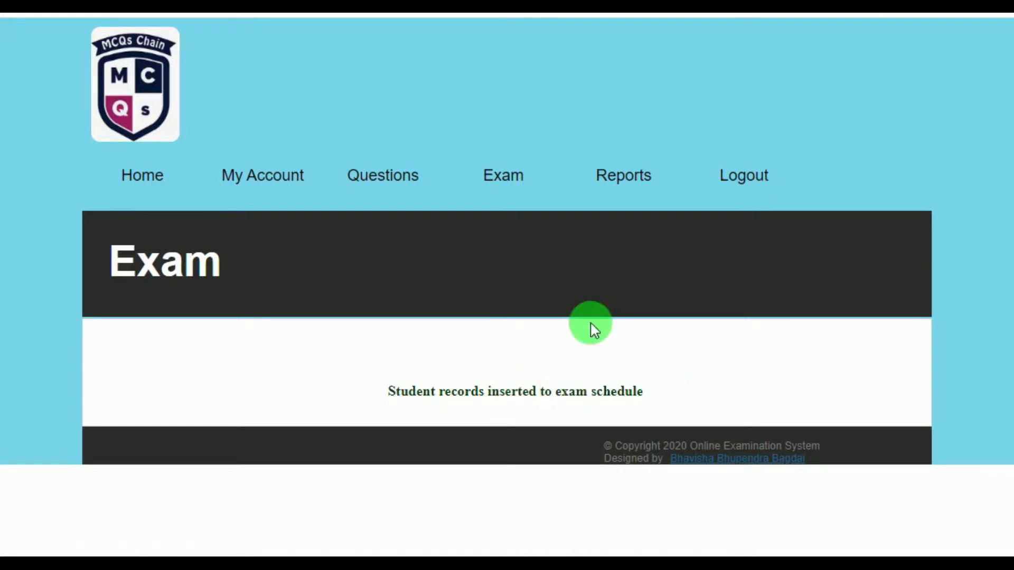
{"action": "mouse_move", "coordinate": [500, 188]}
{"action": "left_click", "coordinate": [517, 286]}
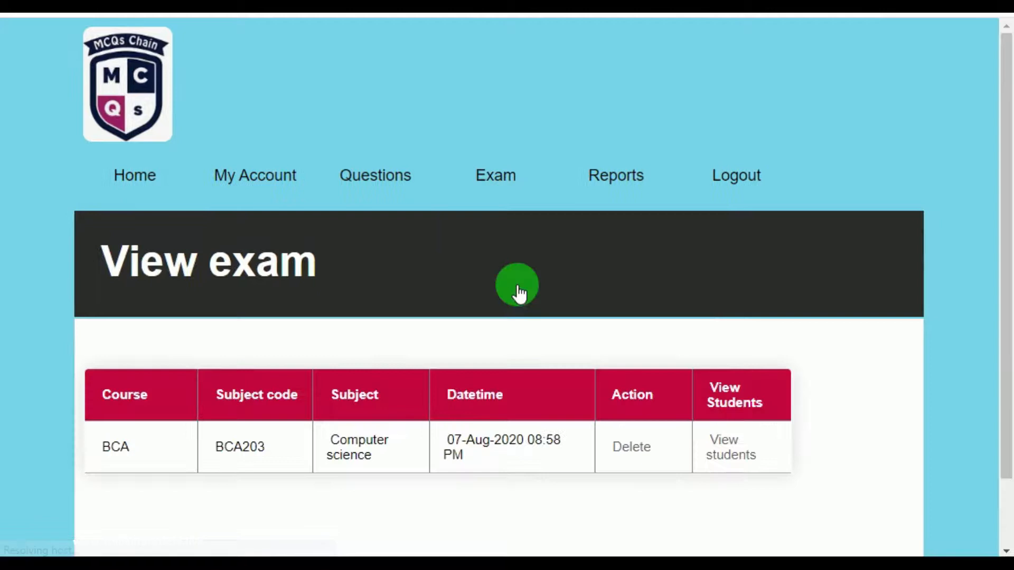
{"action": "scroll", "coordinate": [517, 286], "scroll_direction": "down", "scroll_amount": 1}
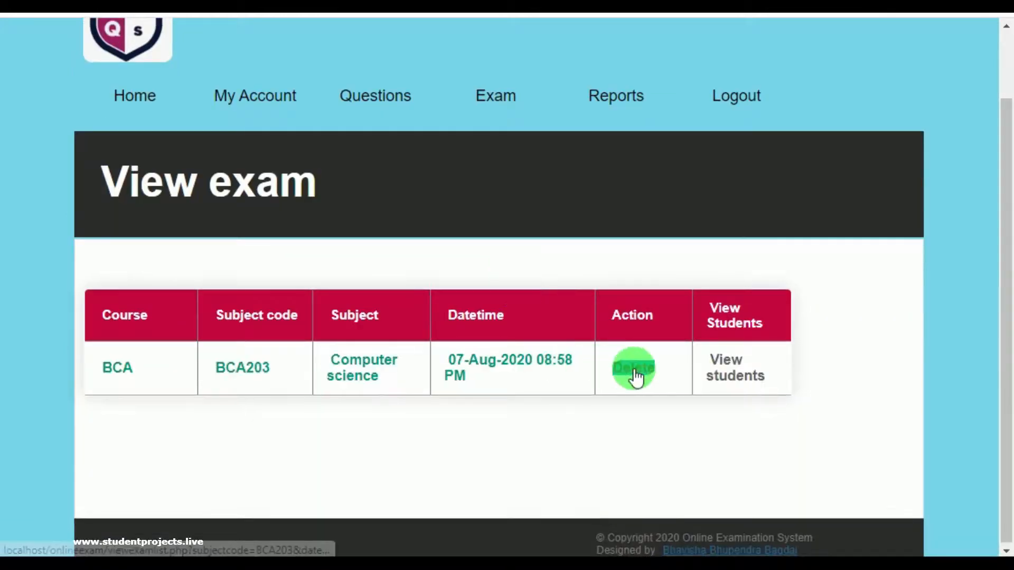
{"action": "triple_click", "coordinate": [735, 370]}
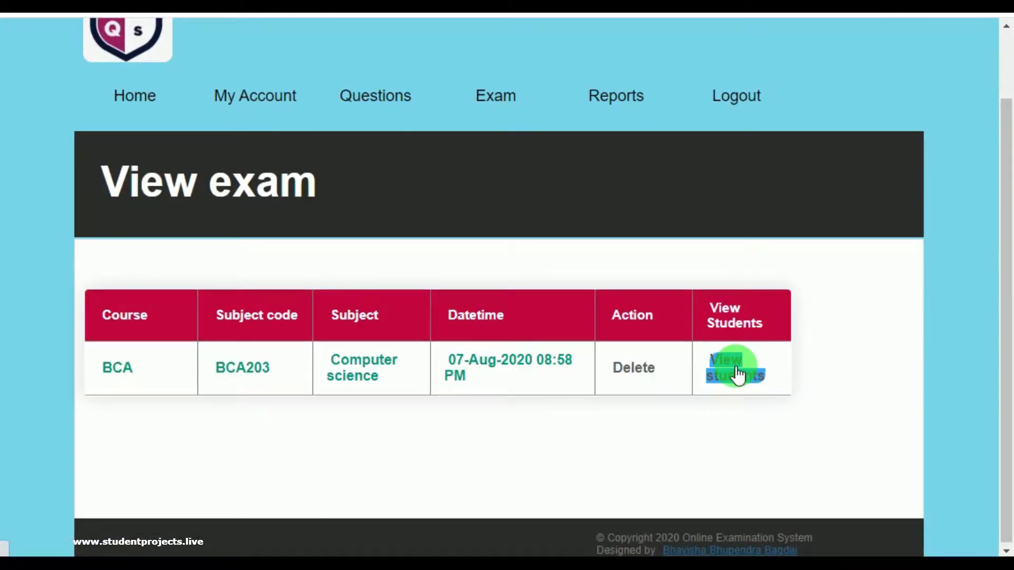
{"action": "scroll", "coordinate": [726, 364], "scroll_direction": "down", "scroll_amount": 7}
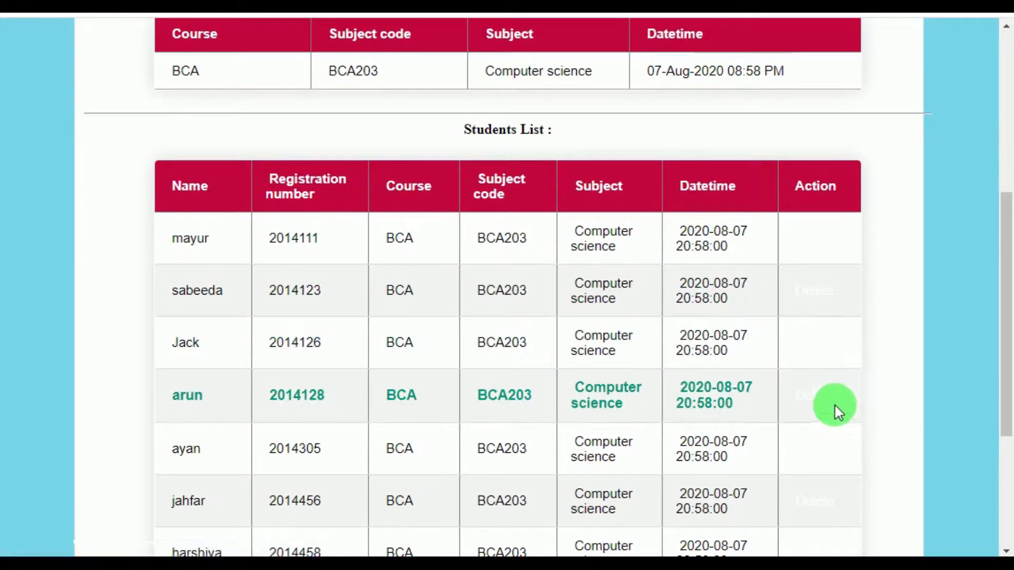
{"action": "scroll", "coordinate": [607, 385], "scroll_direction": "down", "scroll_amount": 5}
{"action": "scroll", "coordinate": [612, 385], "scroll_direction": "up", "scroll_amount": 7}
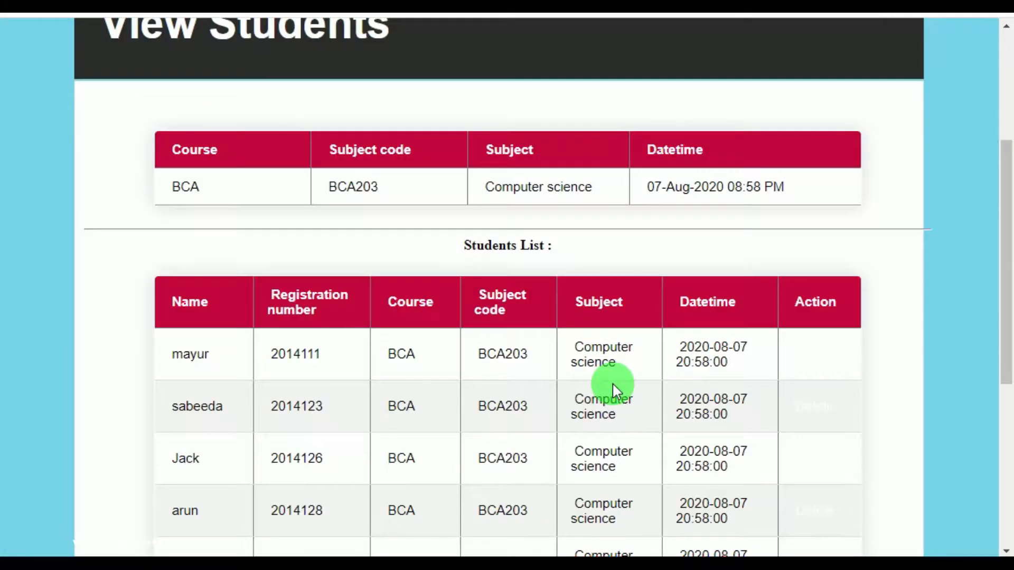
{"action": "scroll", "coordinate": [612, 382], "scroll_direction": "up", "scroll_amount": 4}
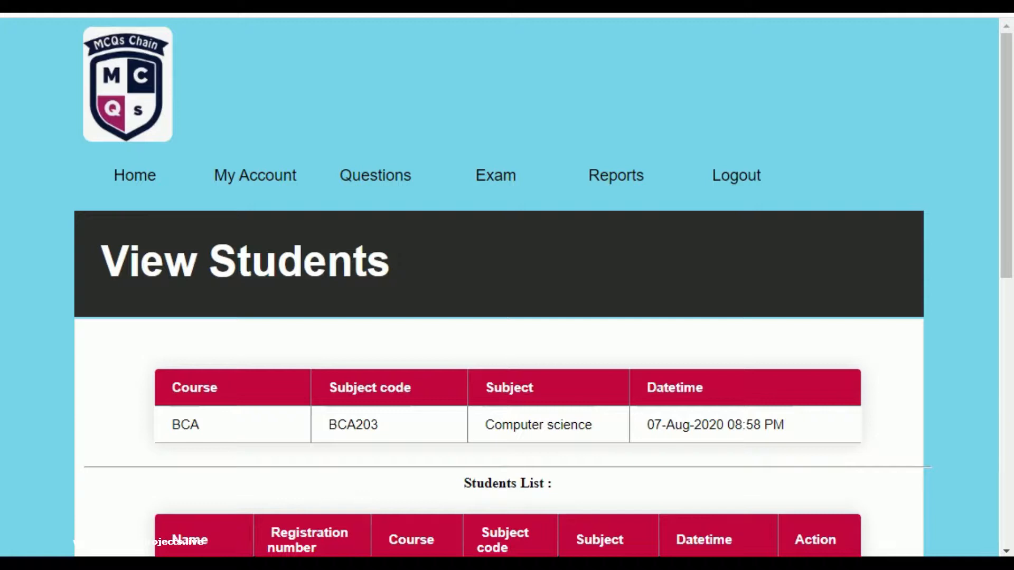
{"action": "mouse_move", "coordinate": [611, 175]}
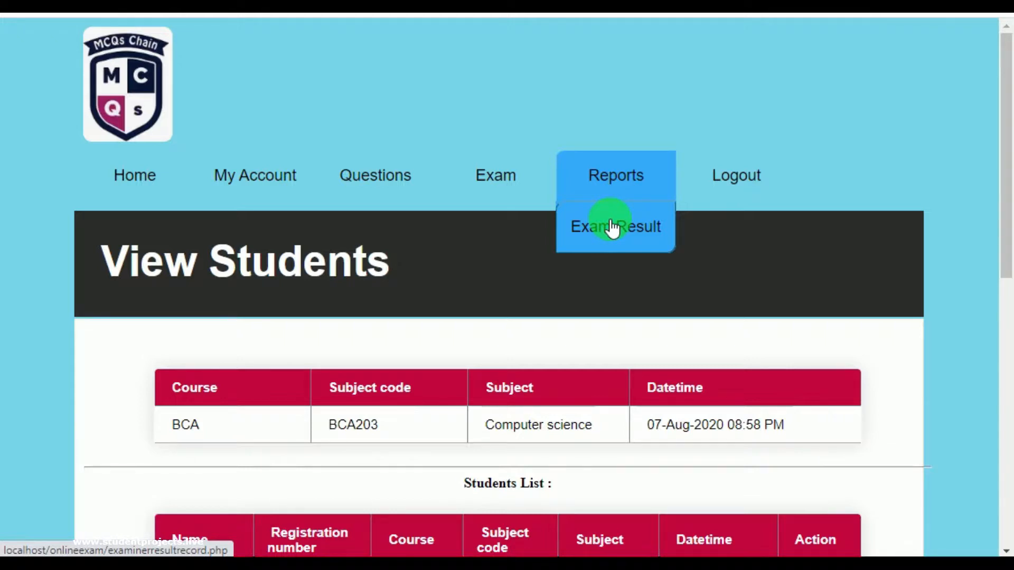
Log out as teacher and sign in to the Student Panel with a student's registration number and password.
{"action": "left_click", "coordinate": [731, 195]}
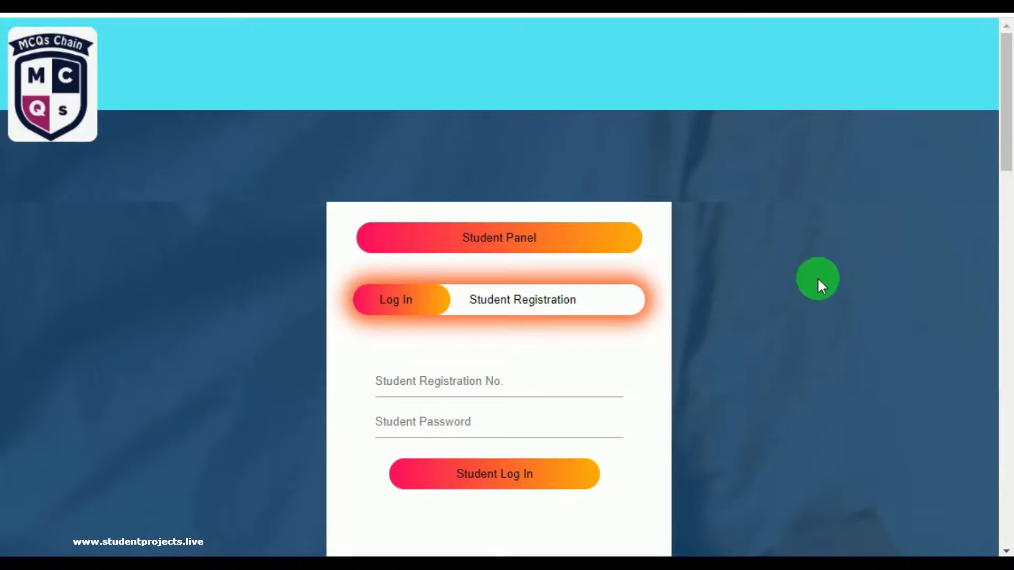
{"action": "scroll", "coordinate": [815, 280], "scroll_direction": "down", "scroll_amount": 3}
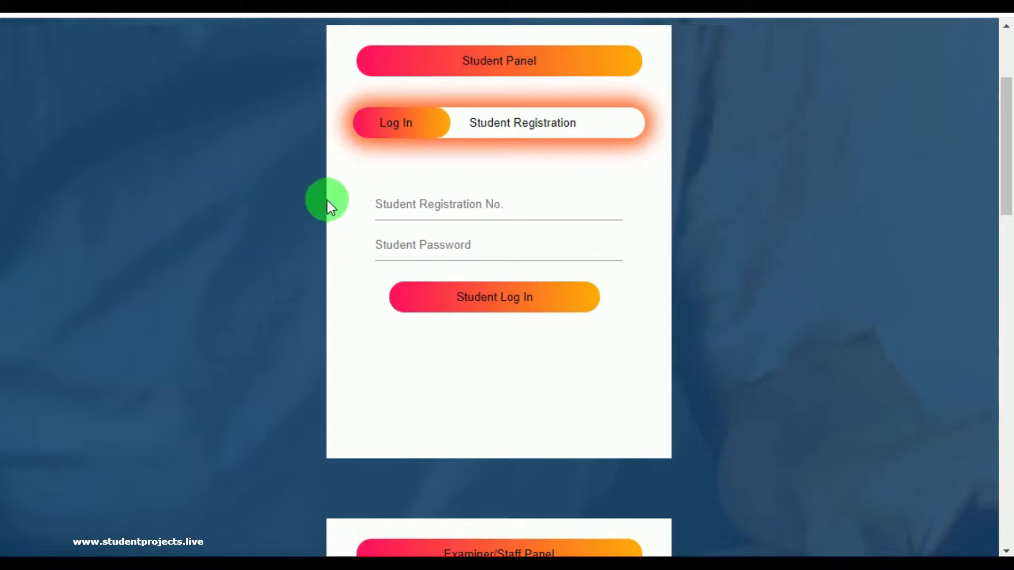
{"action": "left_click", "coordinate": [418, 199]}
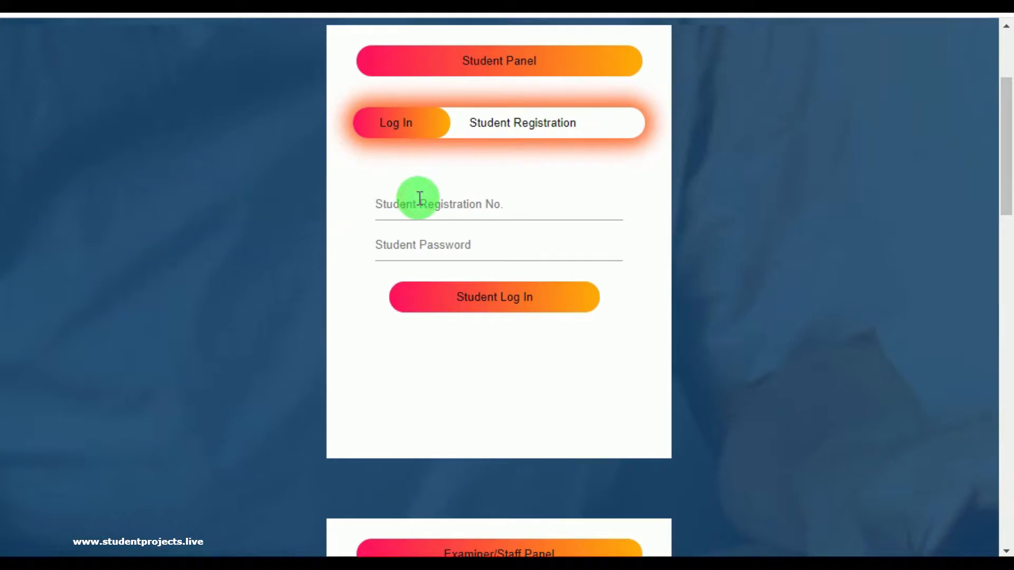
{"action": "type", "text": "202"}
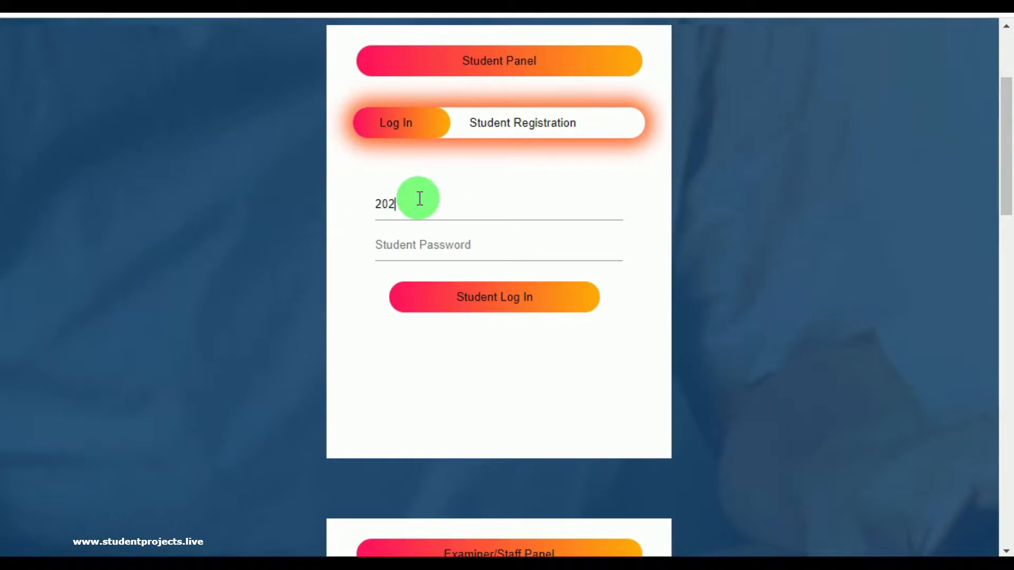
{"action": "type", "text": "014567"}
{"action": "left_click", "coordinate": [421, 258]}
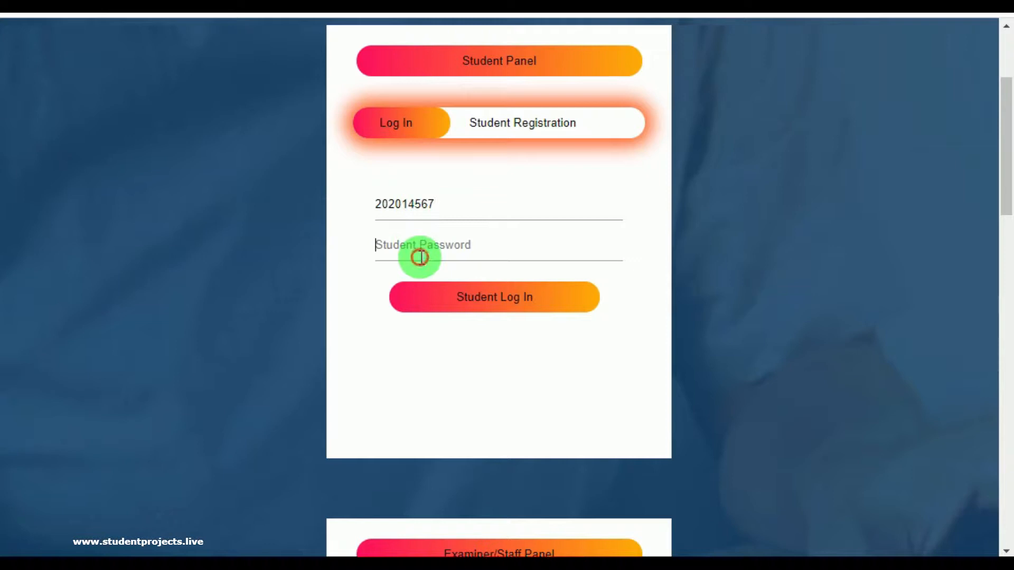
{"action": "type", "text": "••••••••••"}
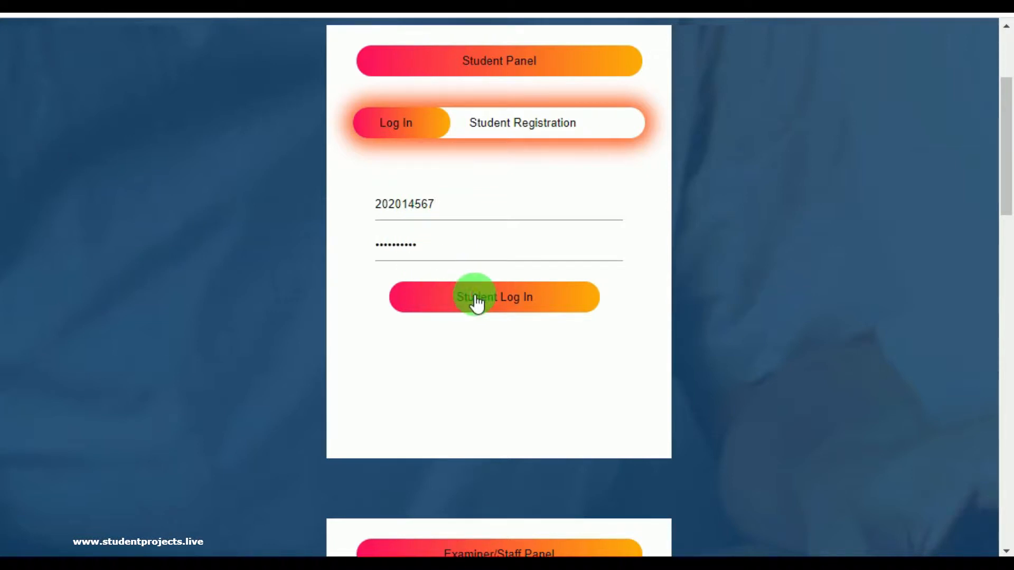
{"action": "left_click", "coordinate": [476, 302]}
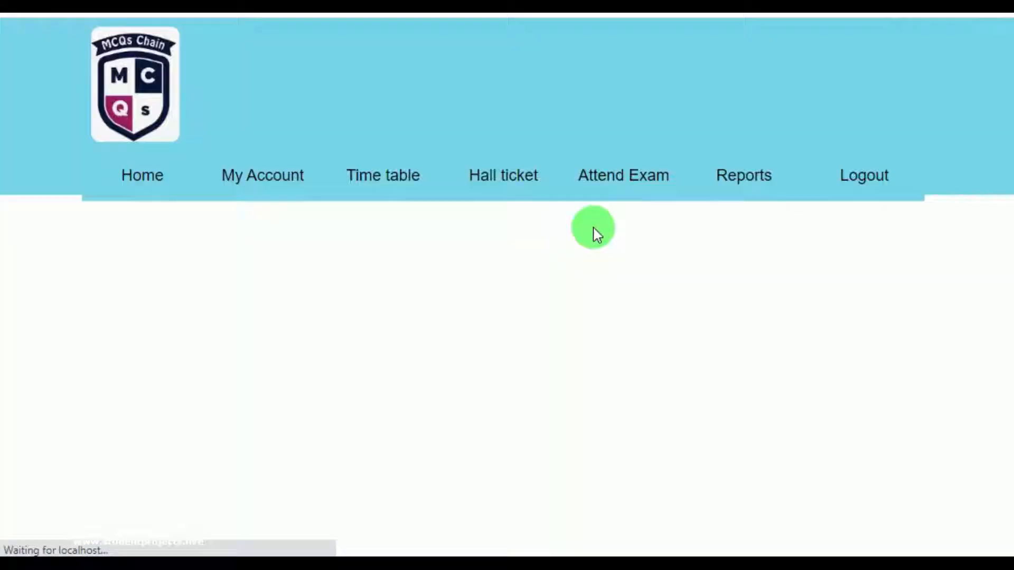
{"action": "scroll", "coordinate": [391, 374], "scroll_direction": "down", "scroll_amount": 3}
{"action": "scroll", "coordinate": [391, 373], "scroll_direction": "down", "scroll_amount": 3}
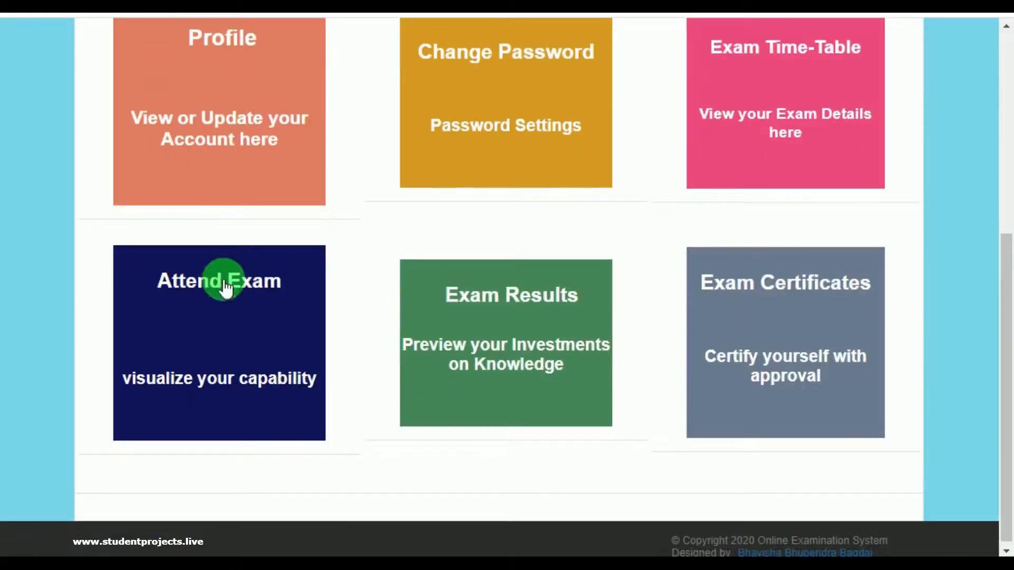
{"action": "scroll", "coordinate": [188, 215], "scroll_direction": "up", "scroll_amount": 1}
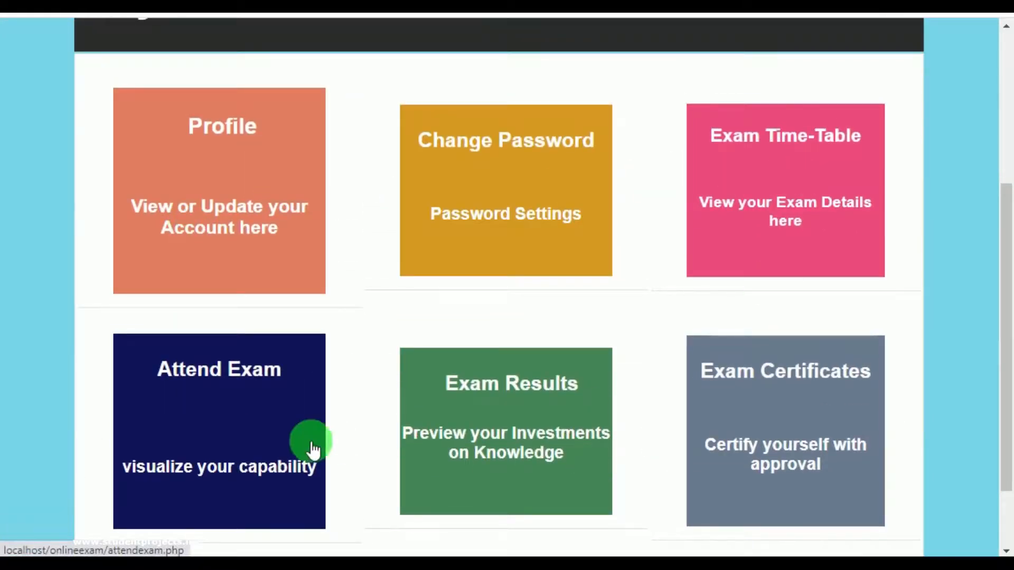